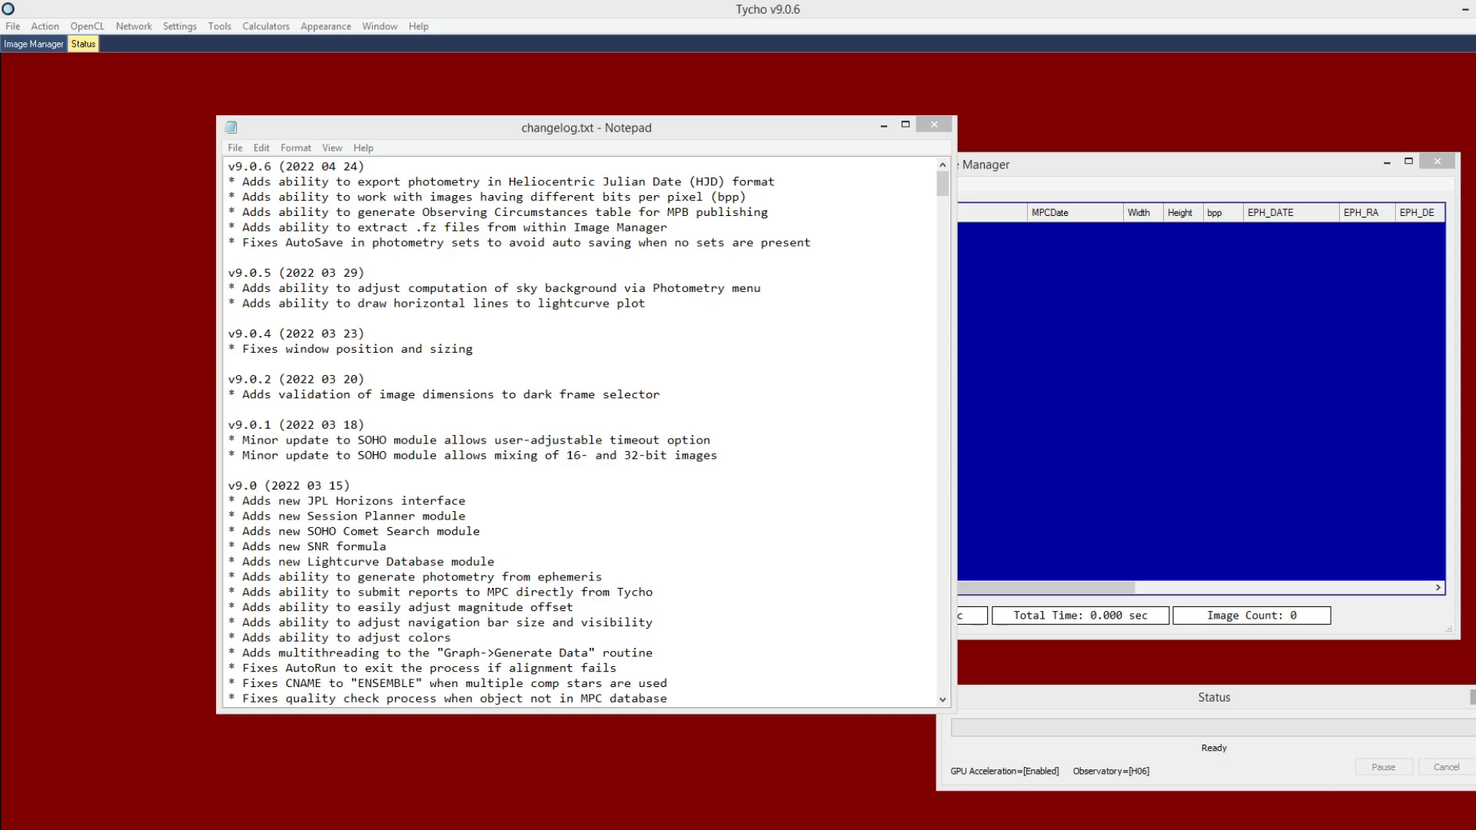
- Highlight the v9.0.6 changelog entry about exporting photometry in Heliocentric Julian Date format
left_click(852, 260)
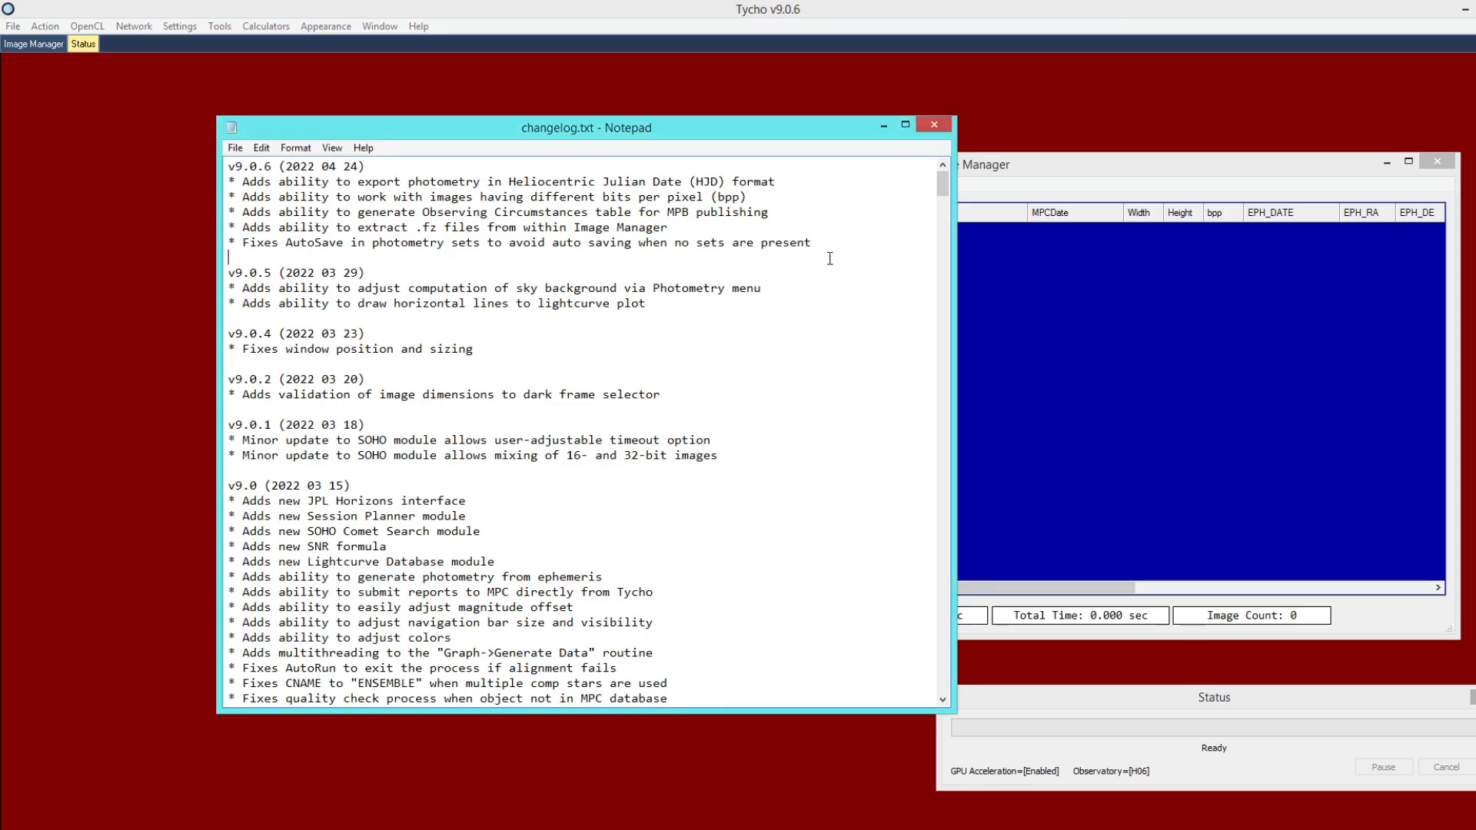
left_click_drag(832, 242, 786, 182)
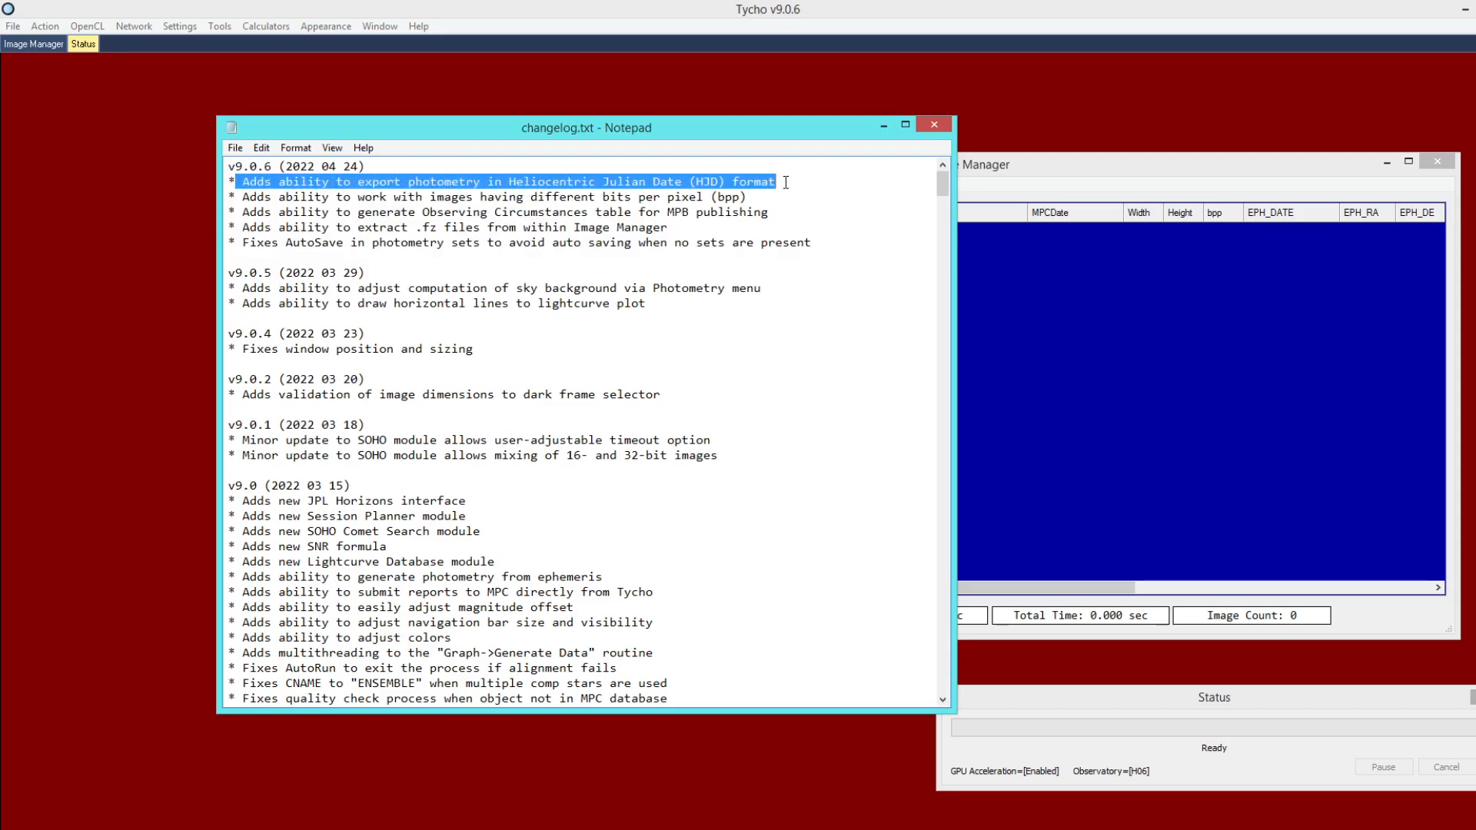
left_click(632, 212)
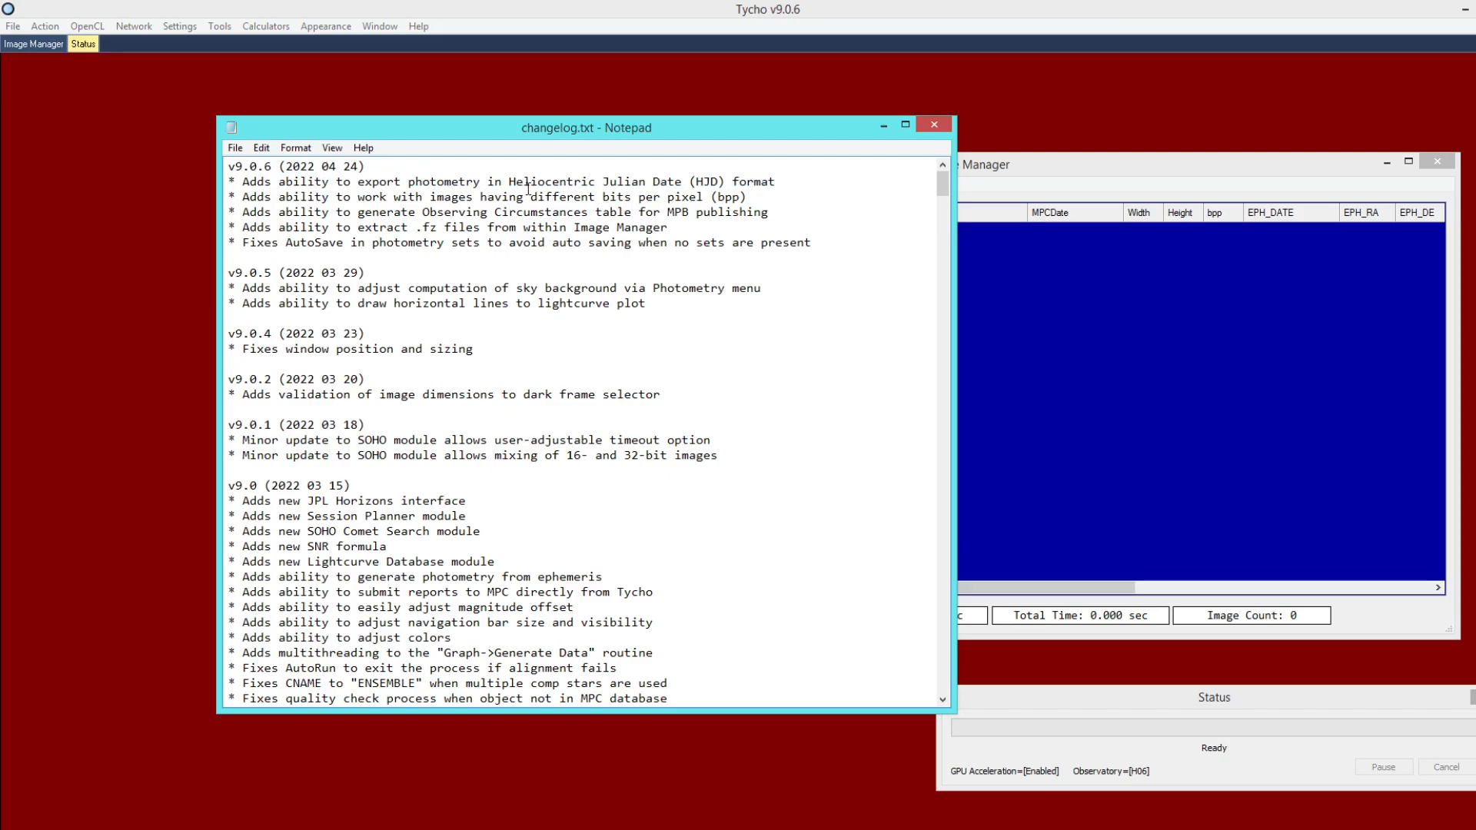
left_click_drag(511, 182, 686, 182)
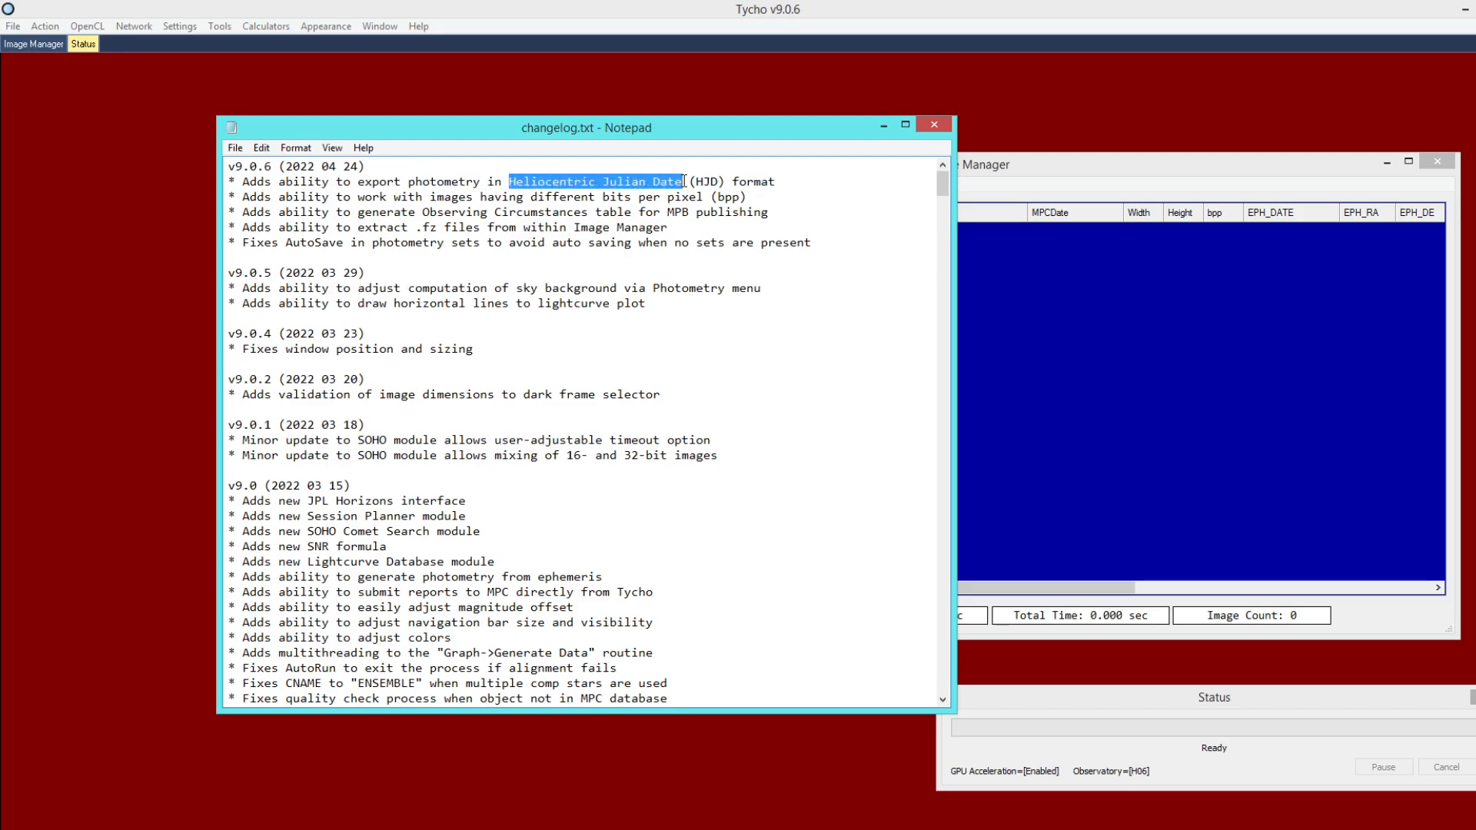
left_click(614, 211)
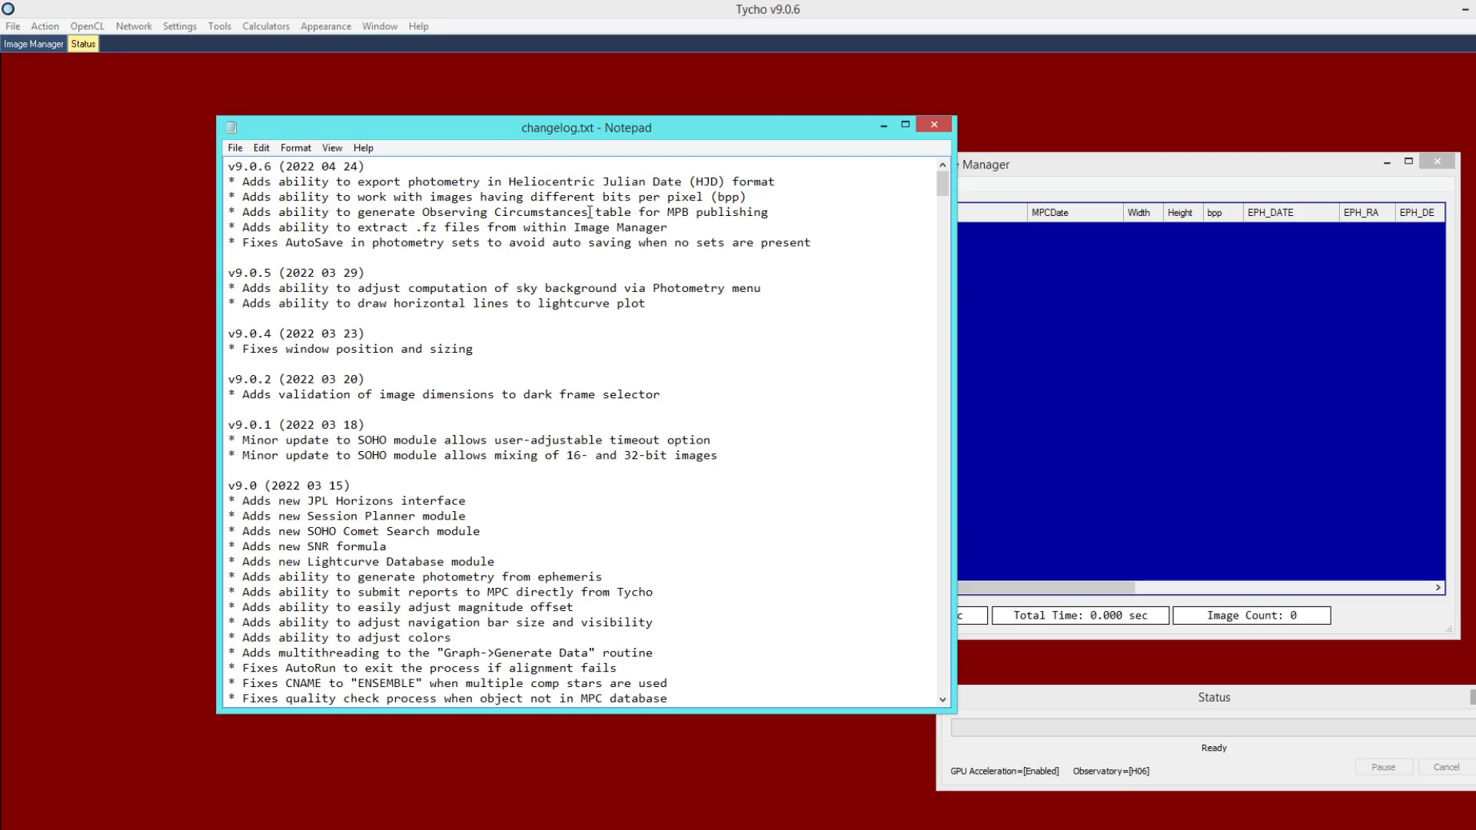
- Open the date calculator and convert the Heliocentric Julian Date 2459648.803111 and the Geocentric Julian Date to the other formats
left_click(269, 30)
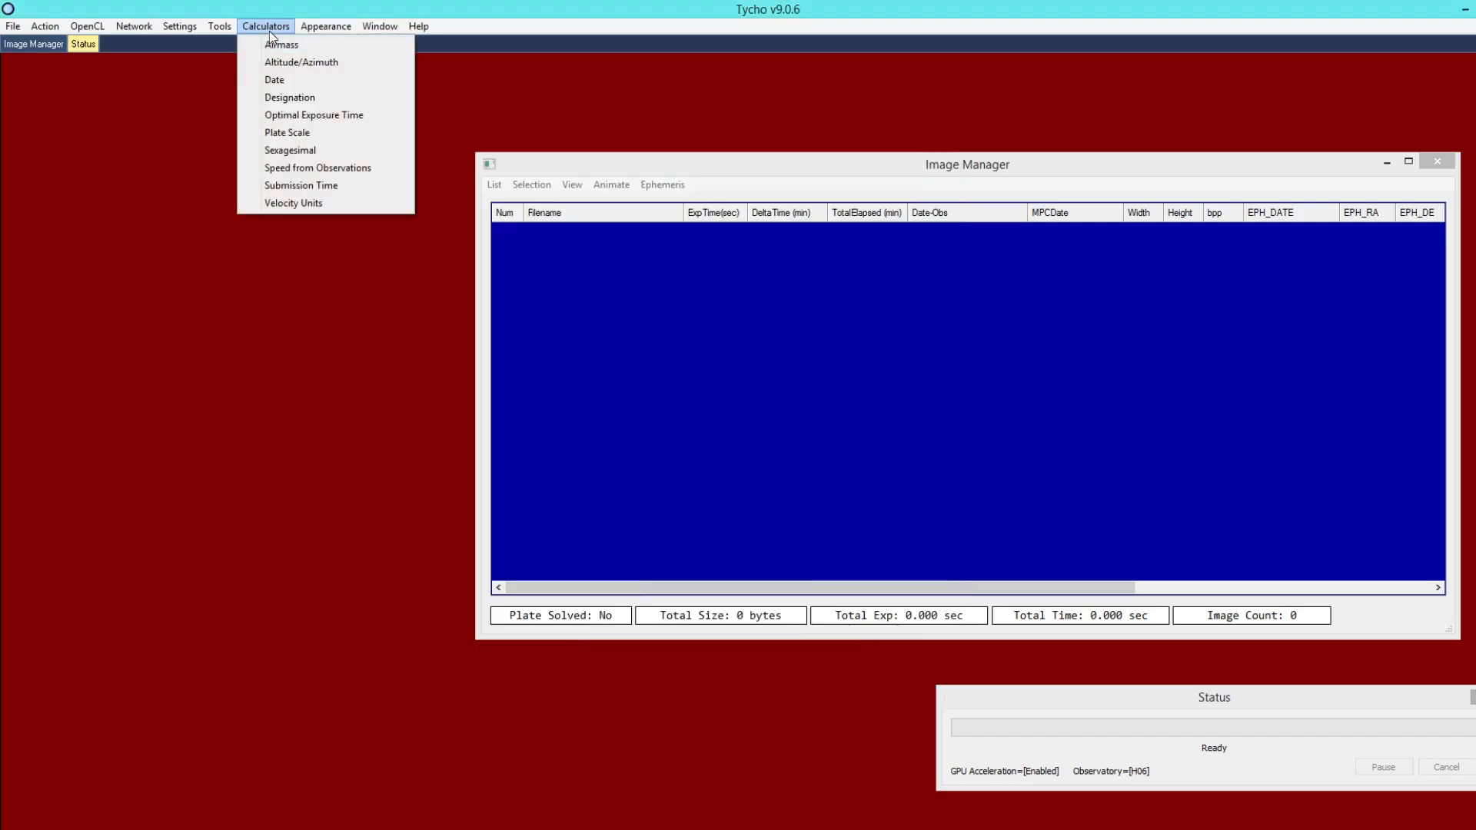
left_click(290, 83)
left_click_drag(458, 234, 445, 229)
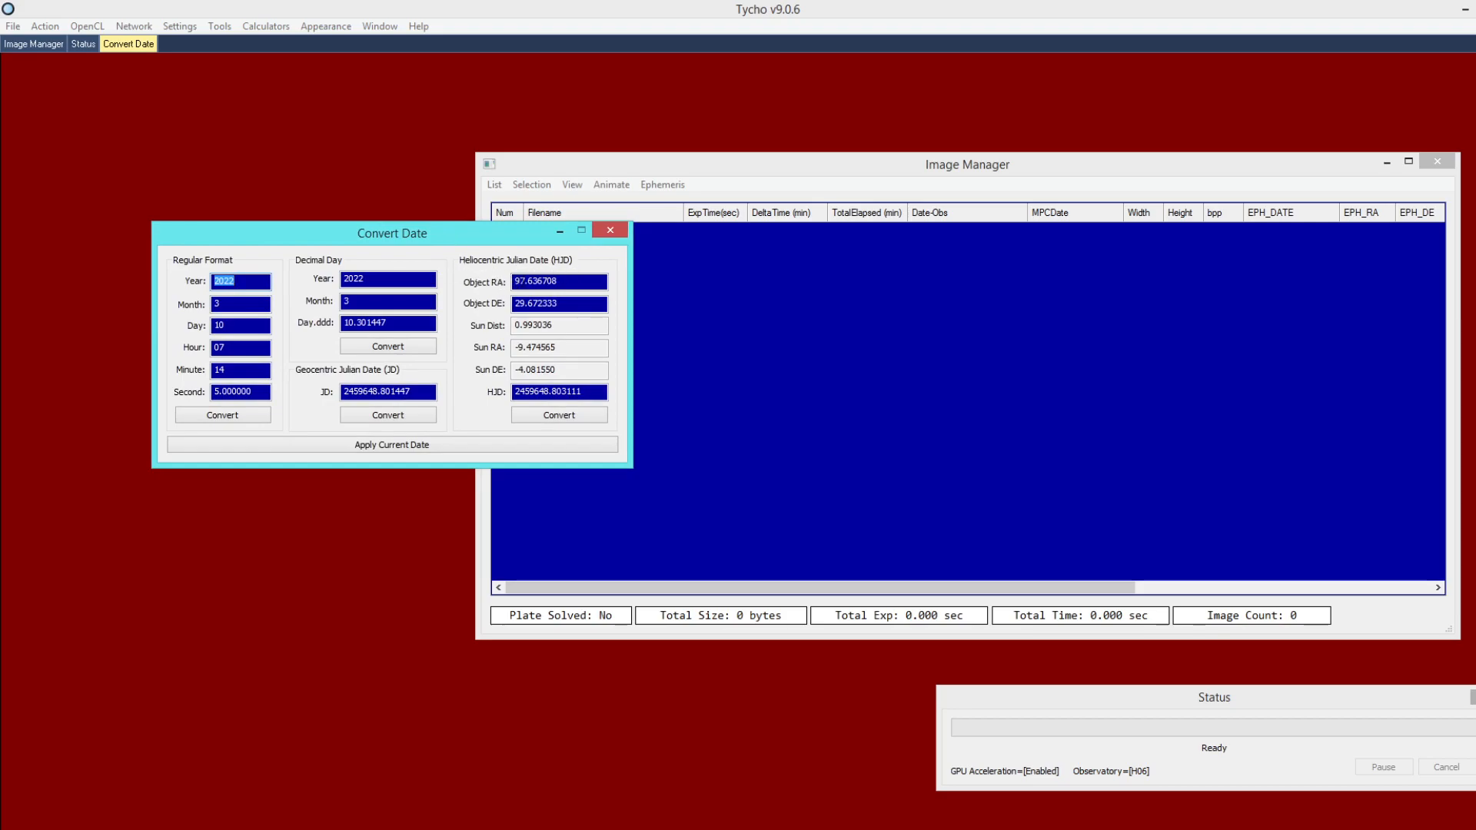
left_click(582, 280)
left_click(580, 393)
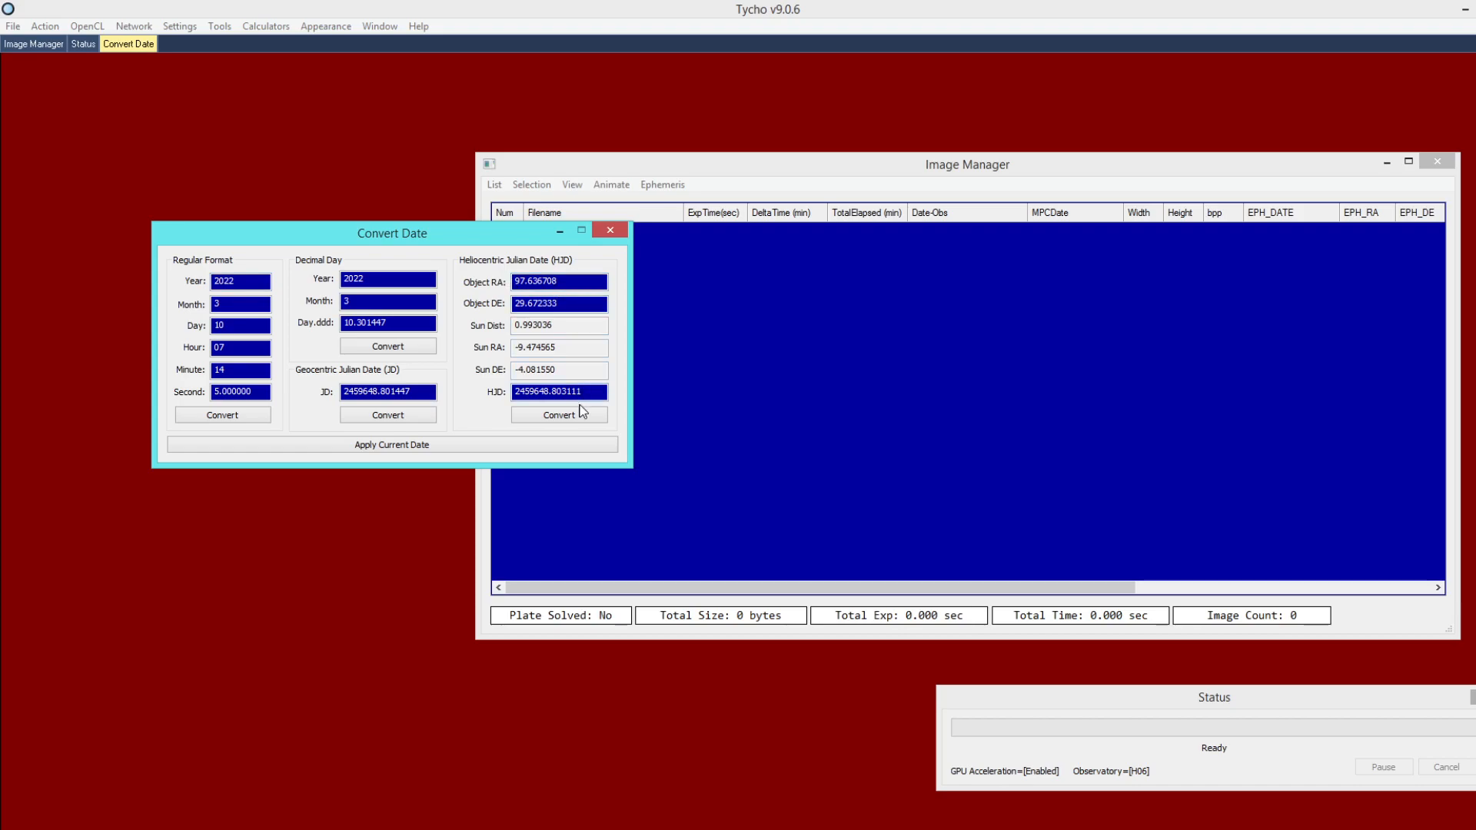
left_click(564, 417)
left_click(414, 415)
- Switch to Calculator and compute the time difference in seconds from 0.803111 minus 0.801446, multiplied by 86400
left_click(441, 781)
left_click_drag(645, 457, 542, 546)
left_click(675, 642)
type(".83")
key("BackSpace")
type("03")
type("111-.")
type("80")
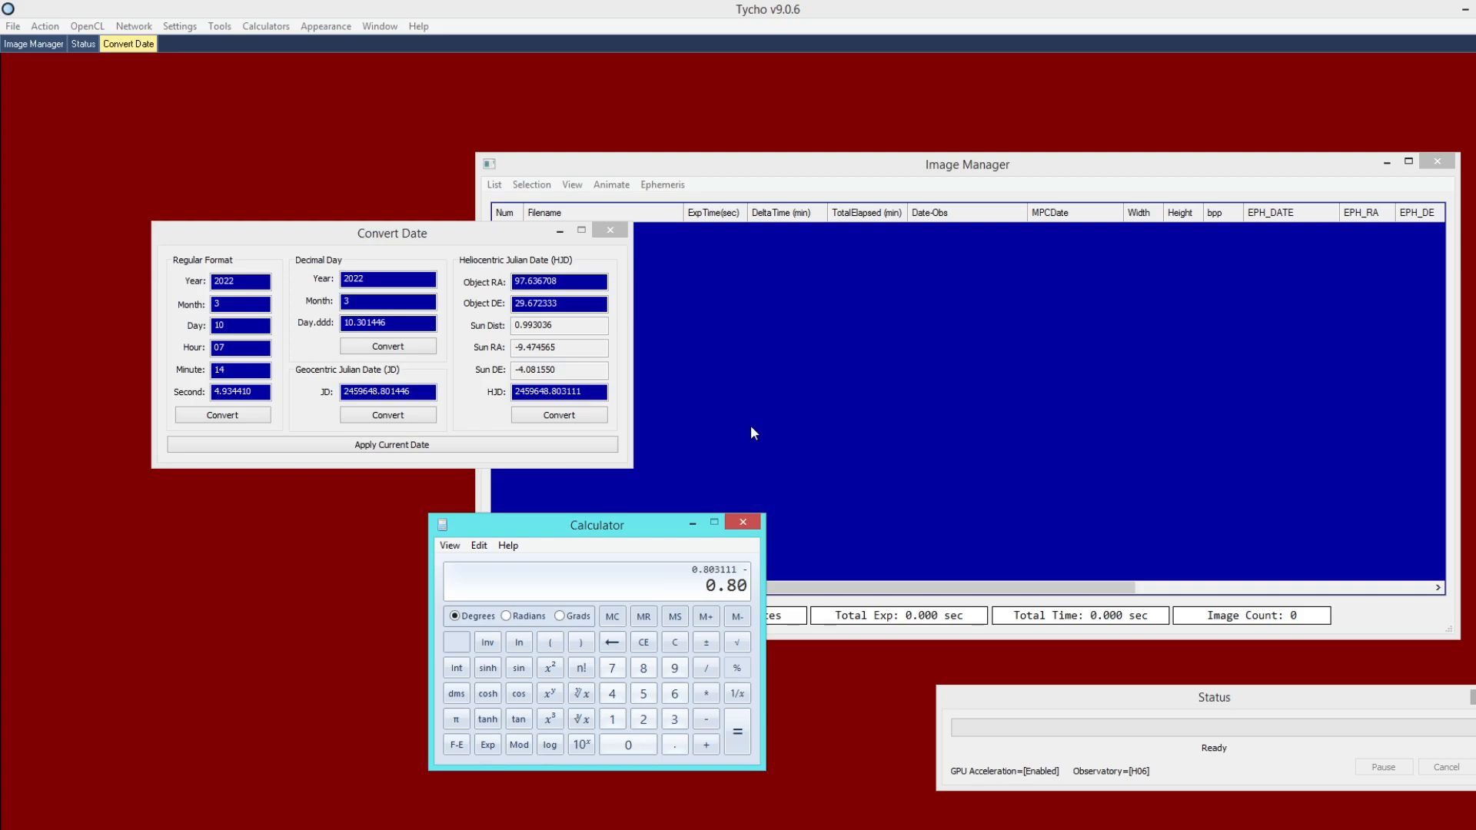
type("1446*")
type("86400")
key("Return")
- Return to Tycho, open Photometry Analysis and load the Skip_1884 set from the photometry repository
left_click(752, 416)
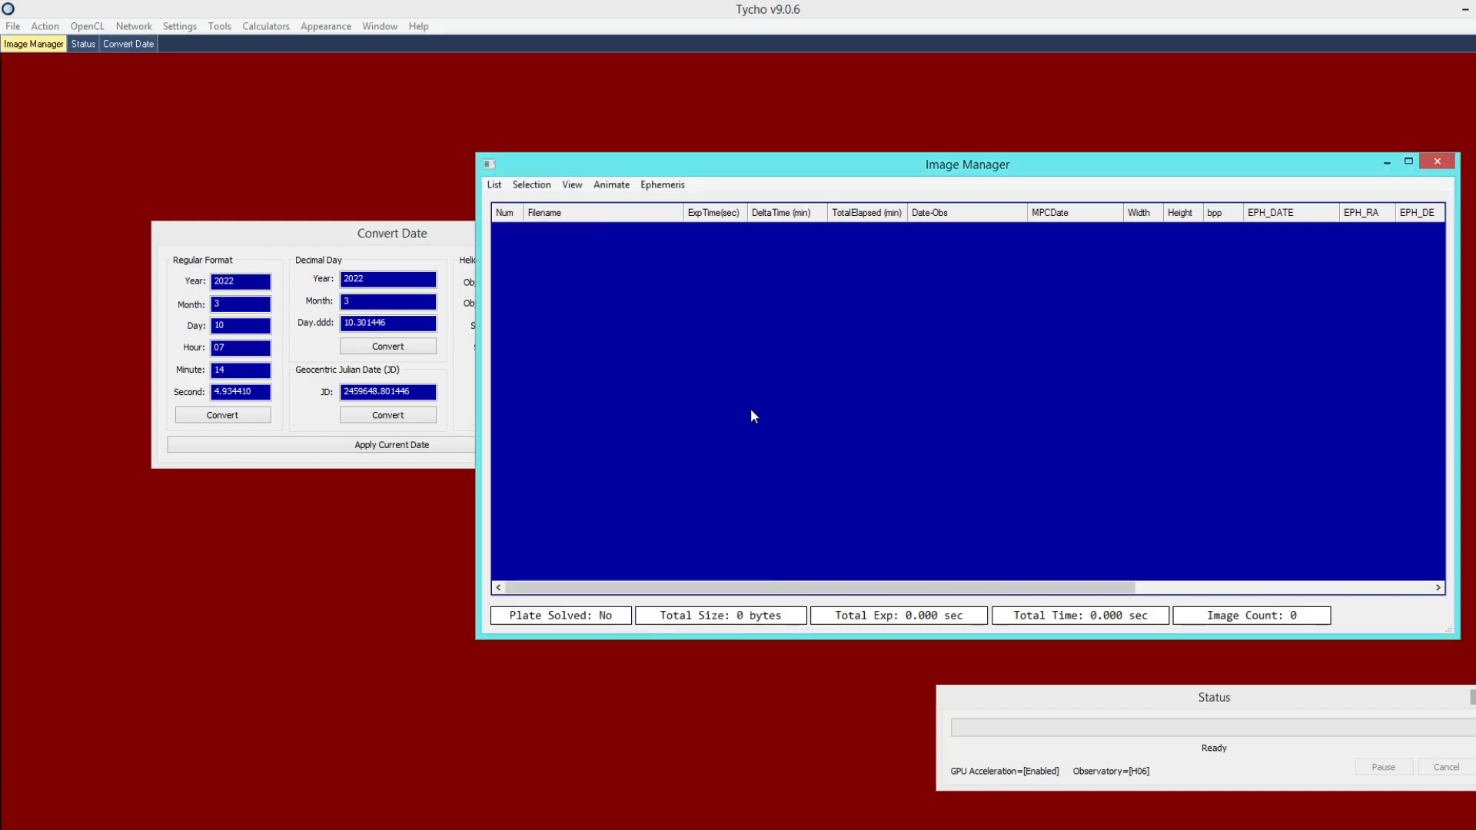
left_click(13, 27)
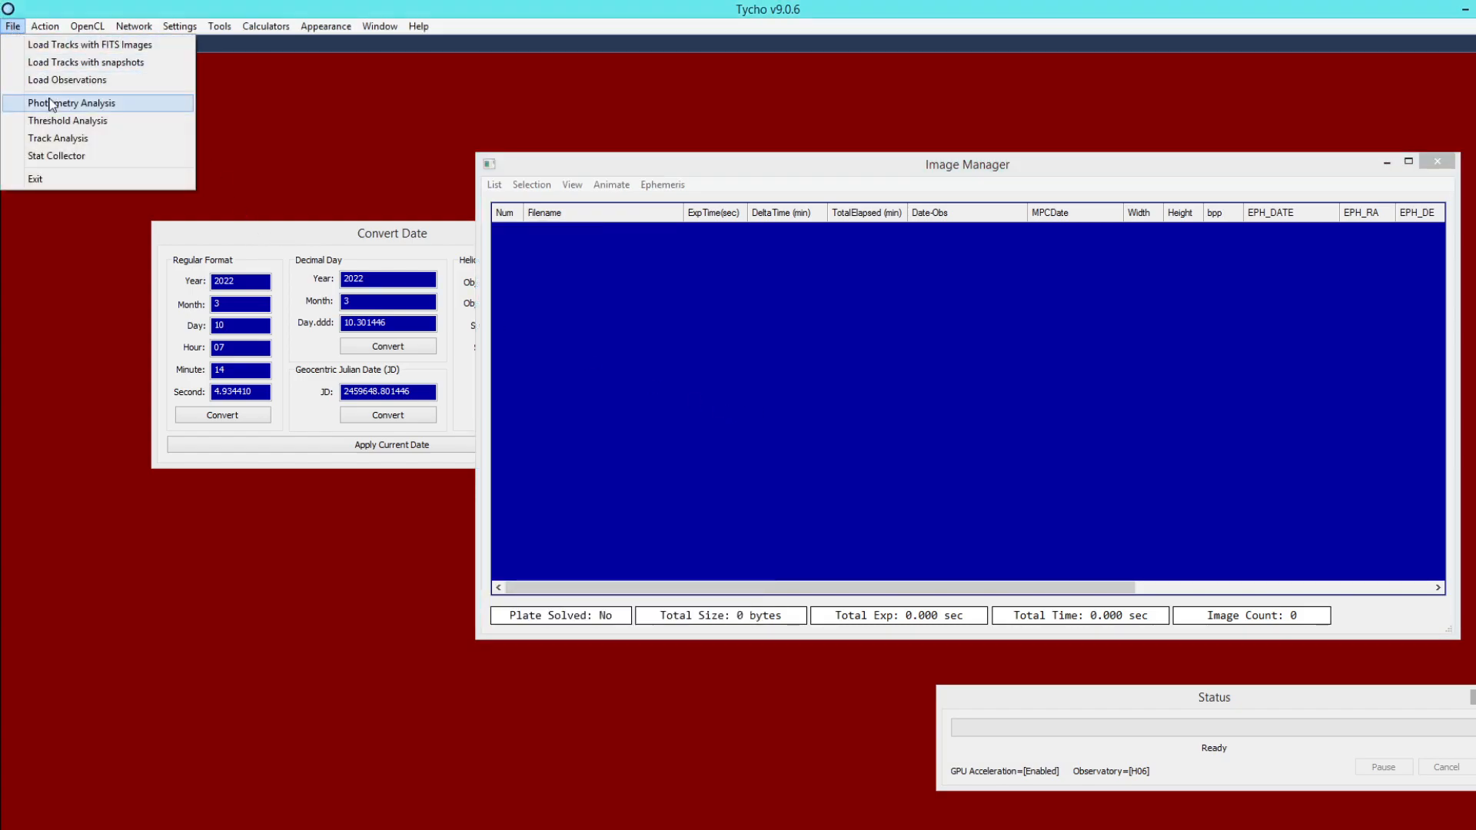
left_click(70, 103)
left_click_drag(402, 359, 400, 346)
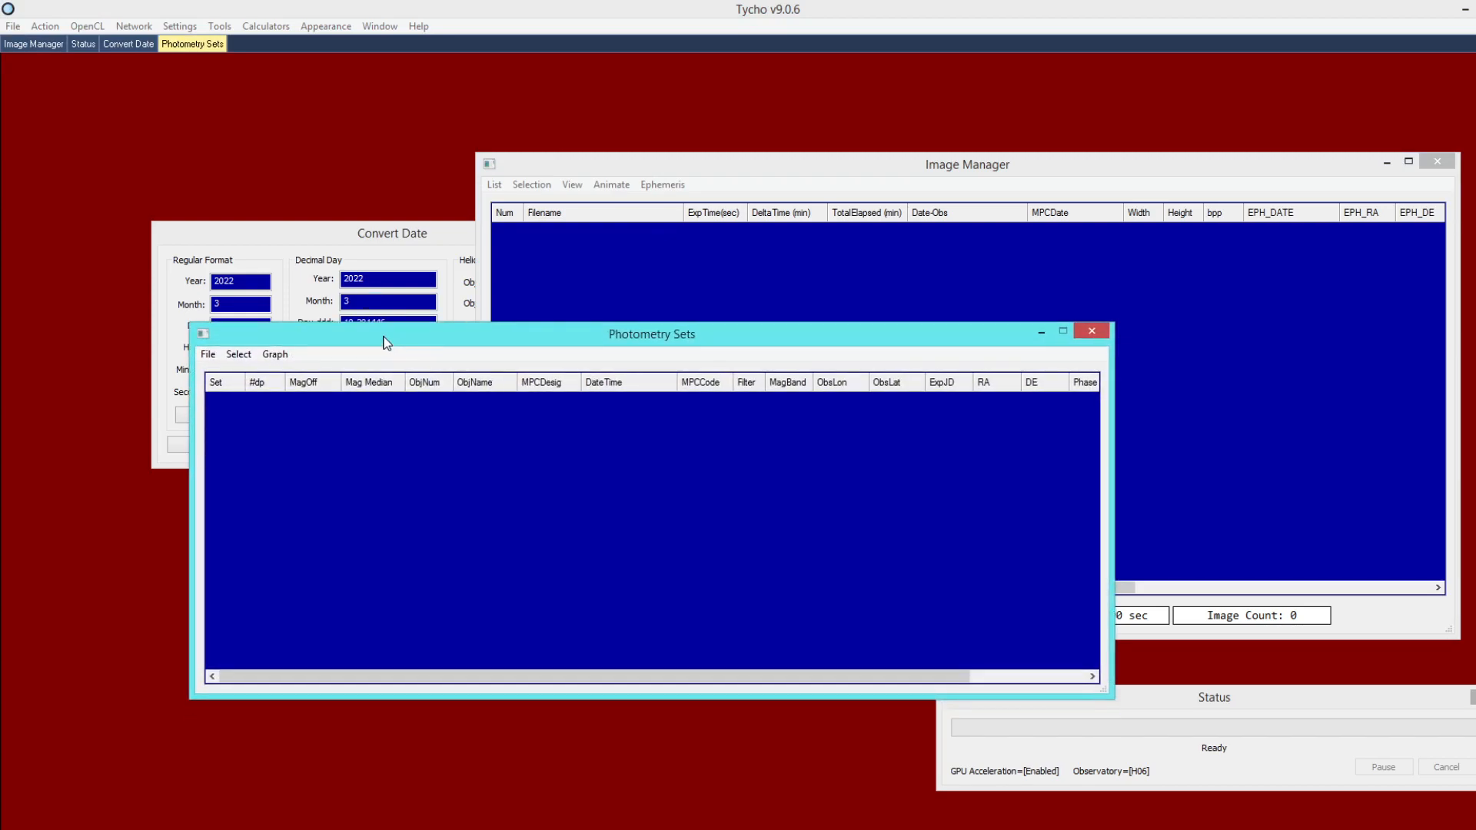
left_click(208, 355)
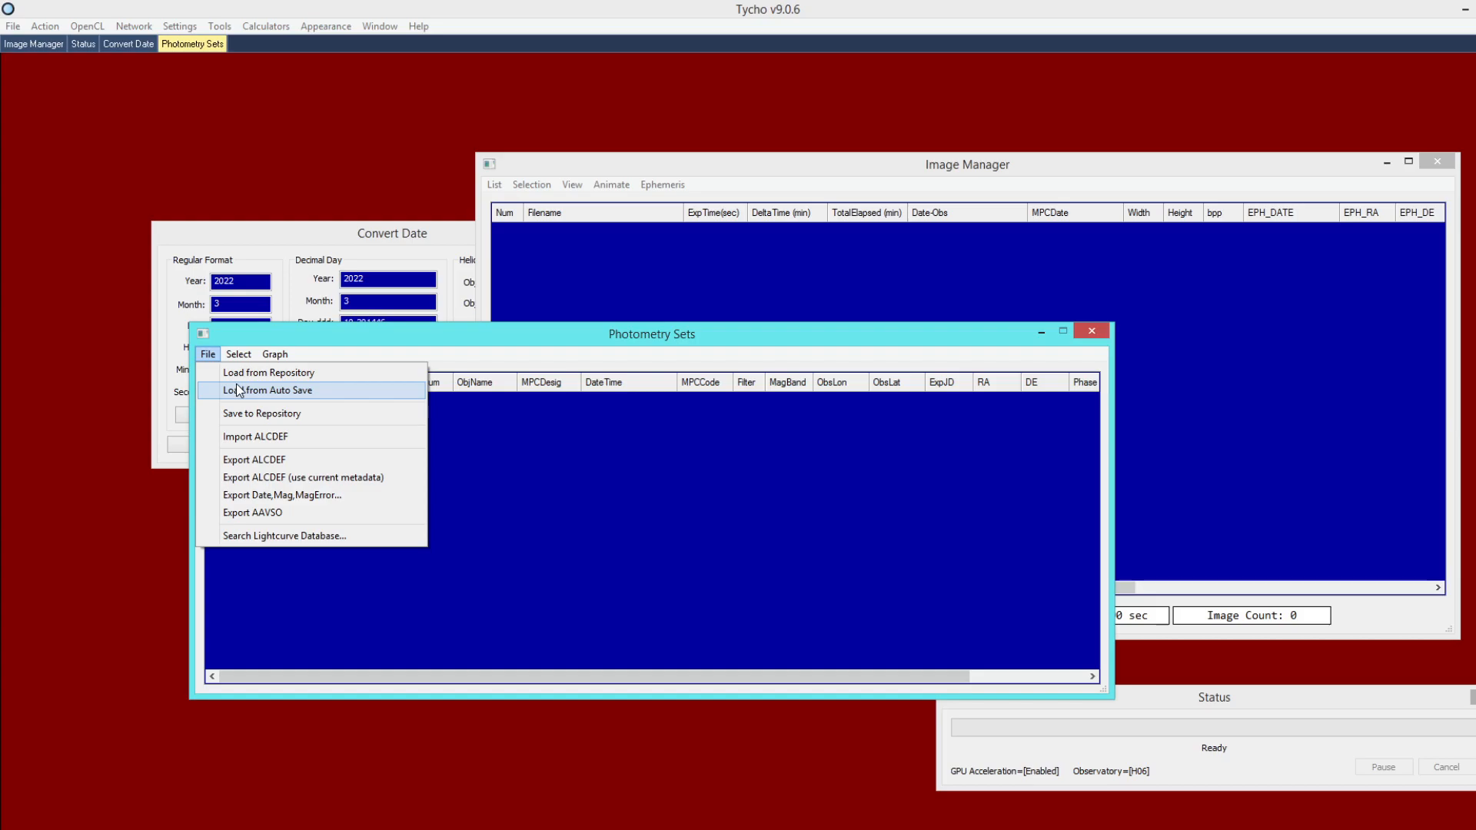
left_click(235, 373)
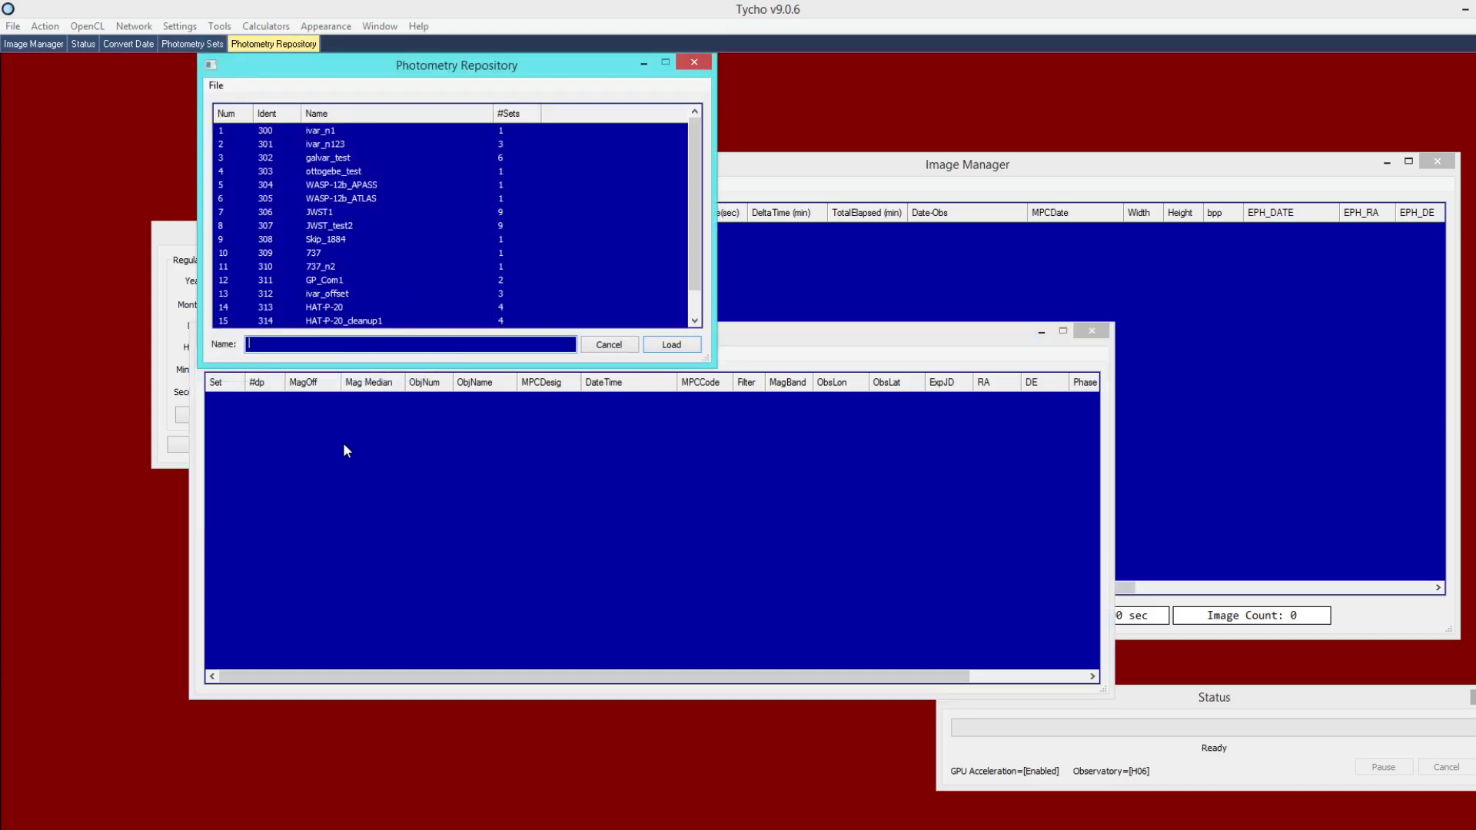
double_click(368, 237)
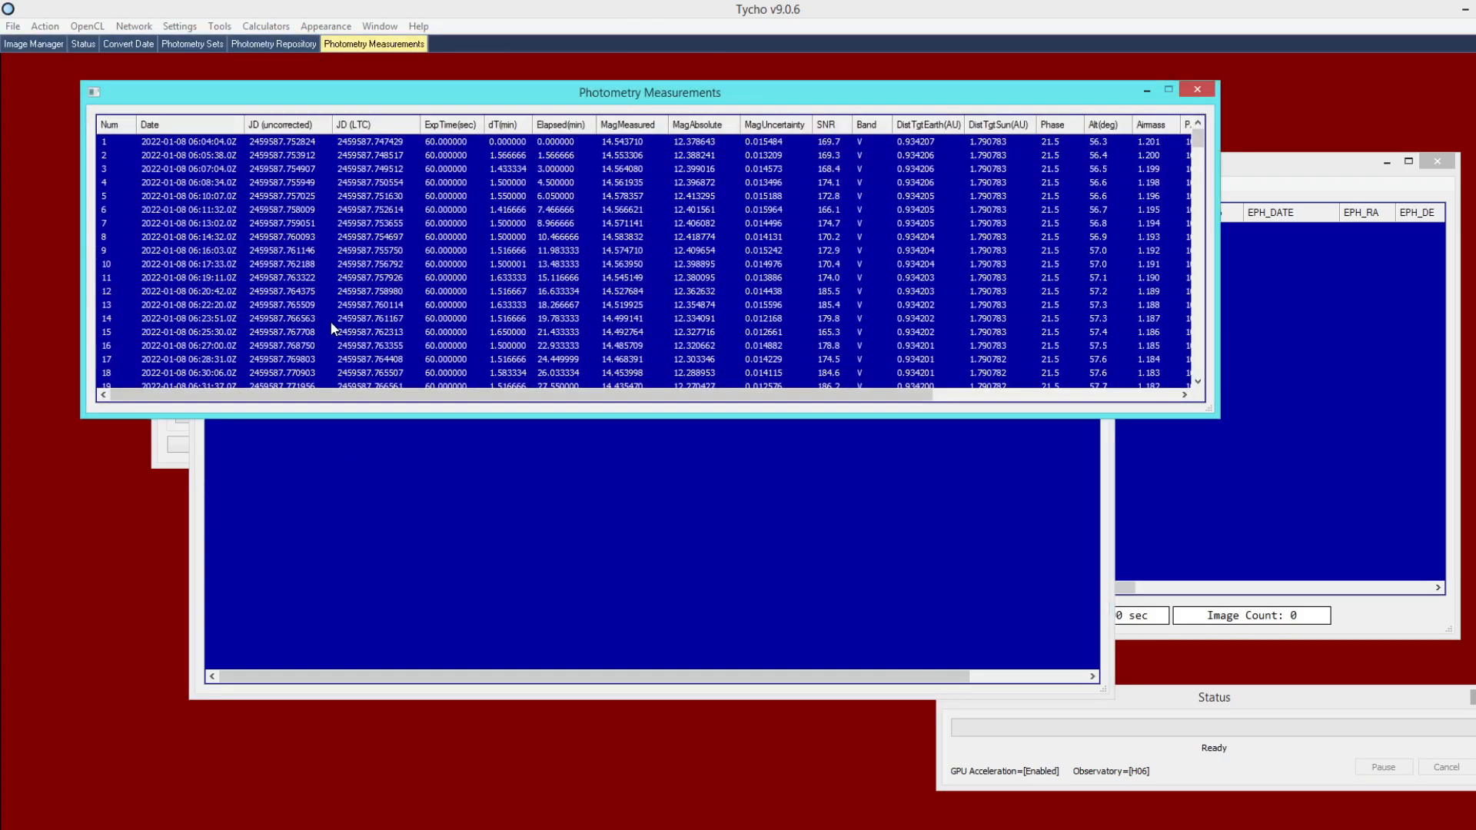
left_click(366, 437)
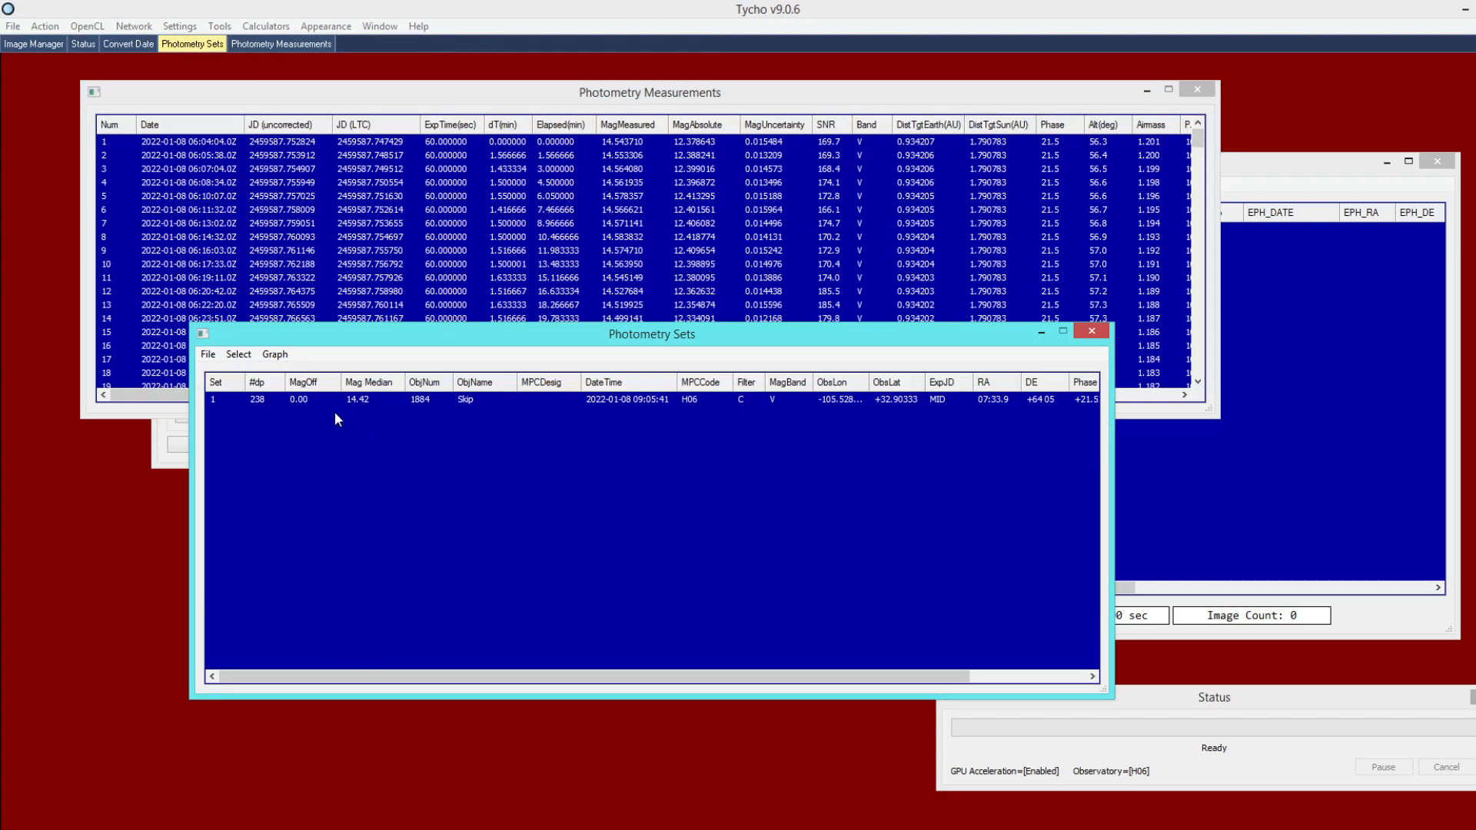
- Examine the date format choices for exporting date, magnitude and error data, and leave without exporting
left_click(208, 355)
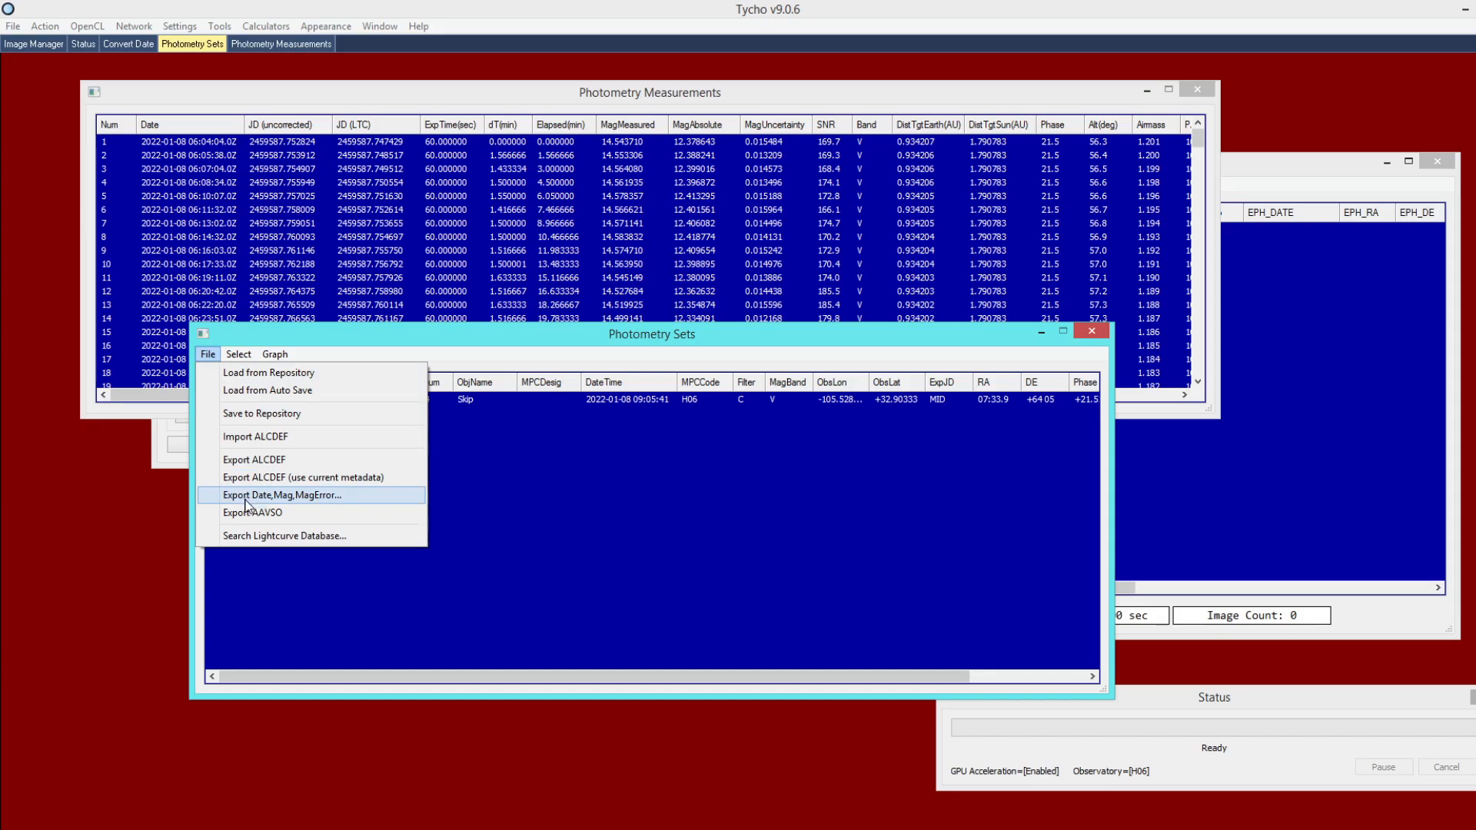
left_click(292, 497)
left_click_drag(435, 453, 426, 423)
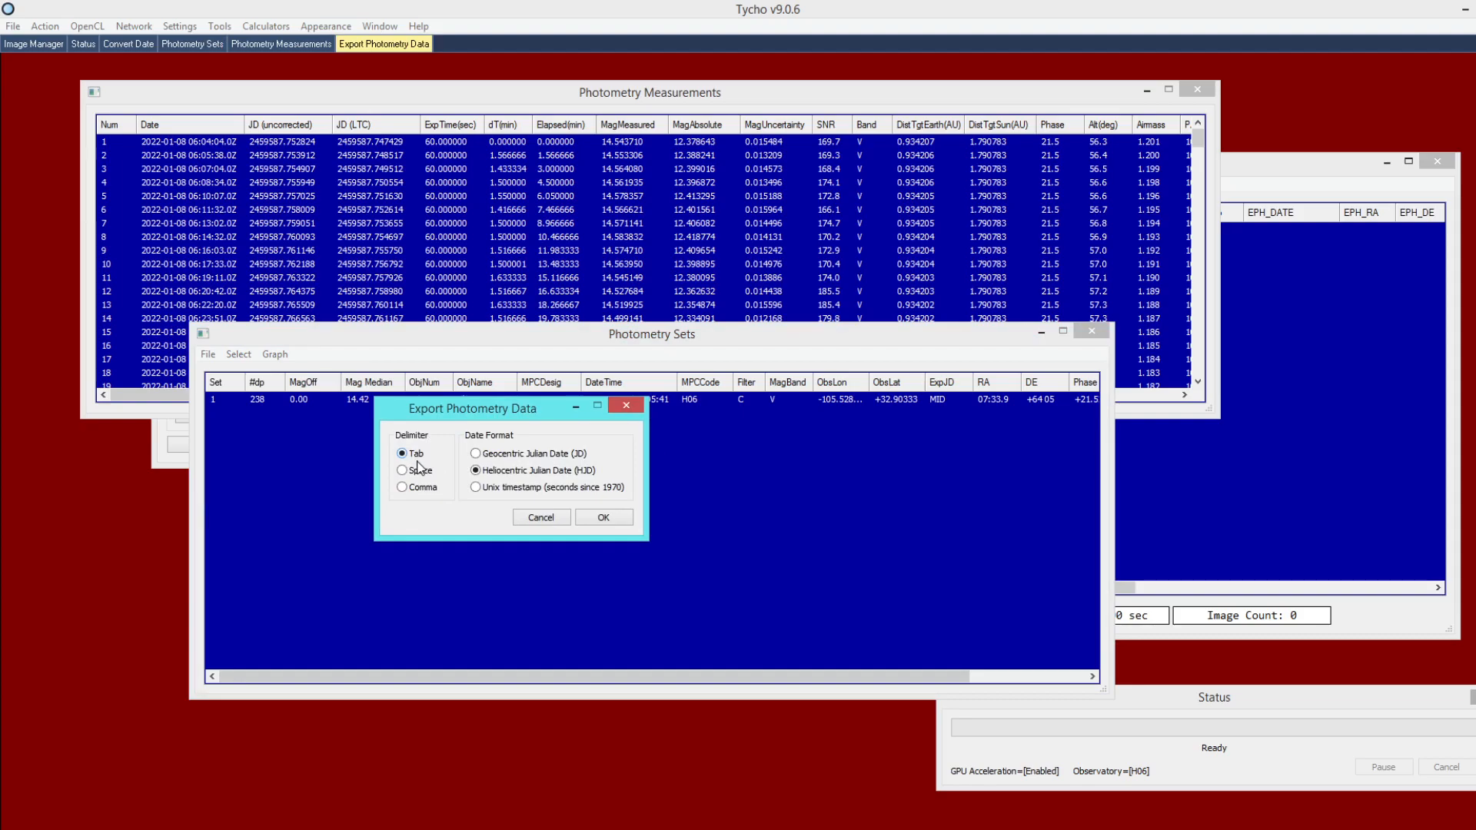
left_click(487, 460)
left_click(492, 472)
left_click(493, 491)
left_click(490, 473)
left_click(540, 517)
- Examine the Geocentric and Heliocentric Julian Date options of the AAVSO export, and leave without exporting
left_click(207, 355)
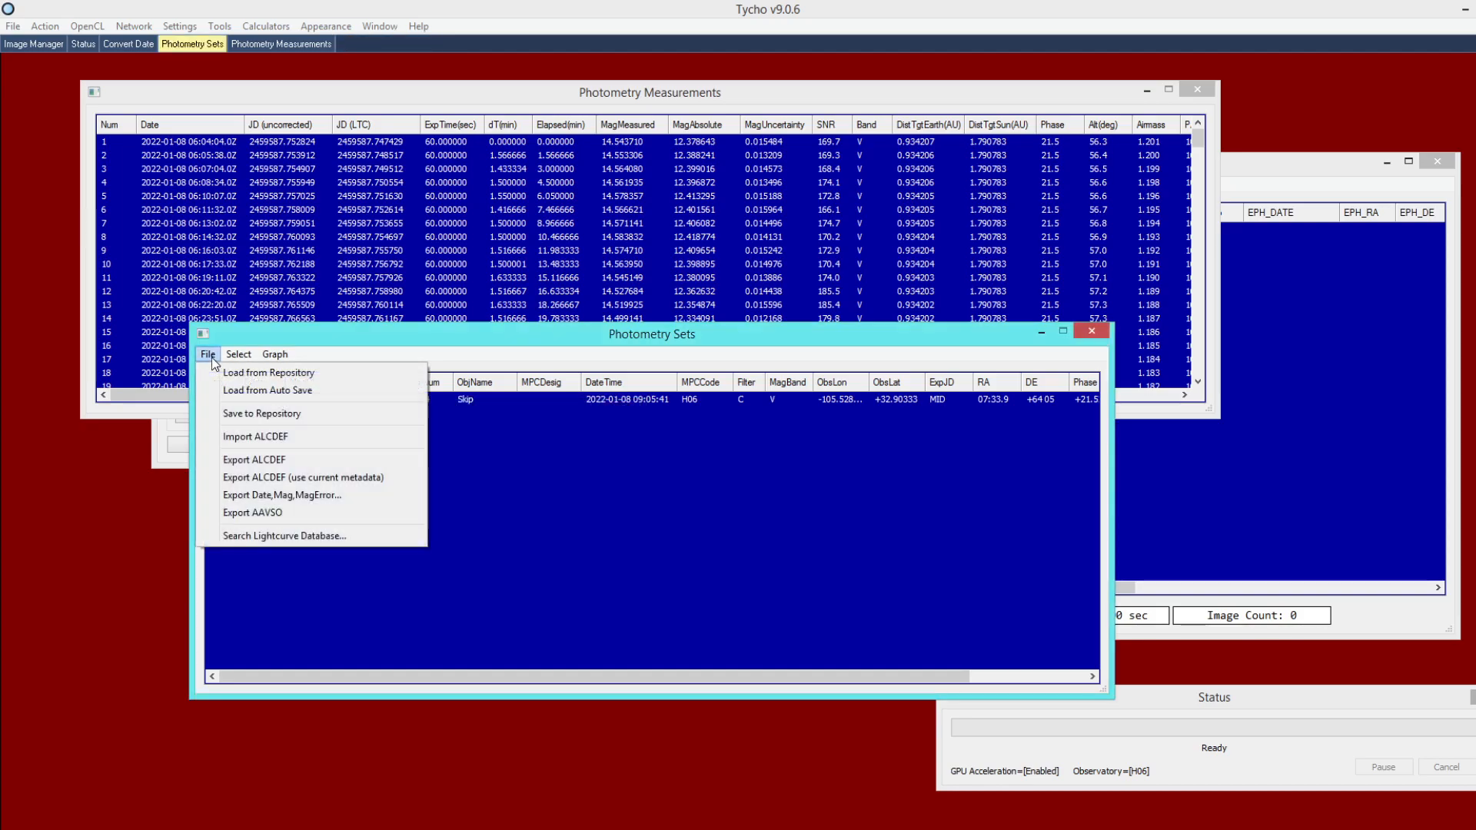
left_click(280, 514)
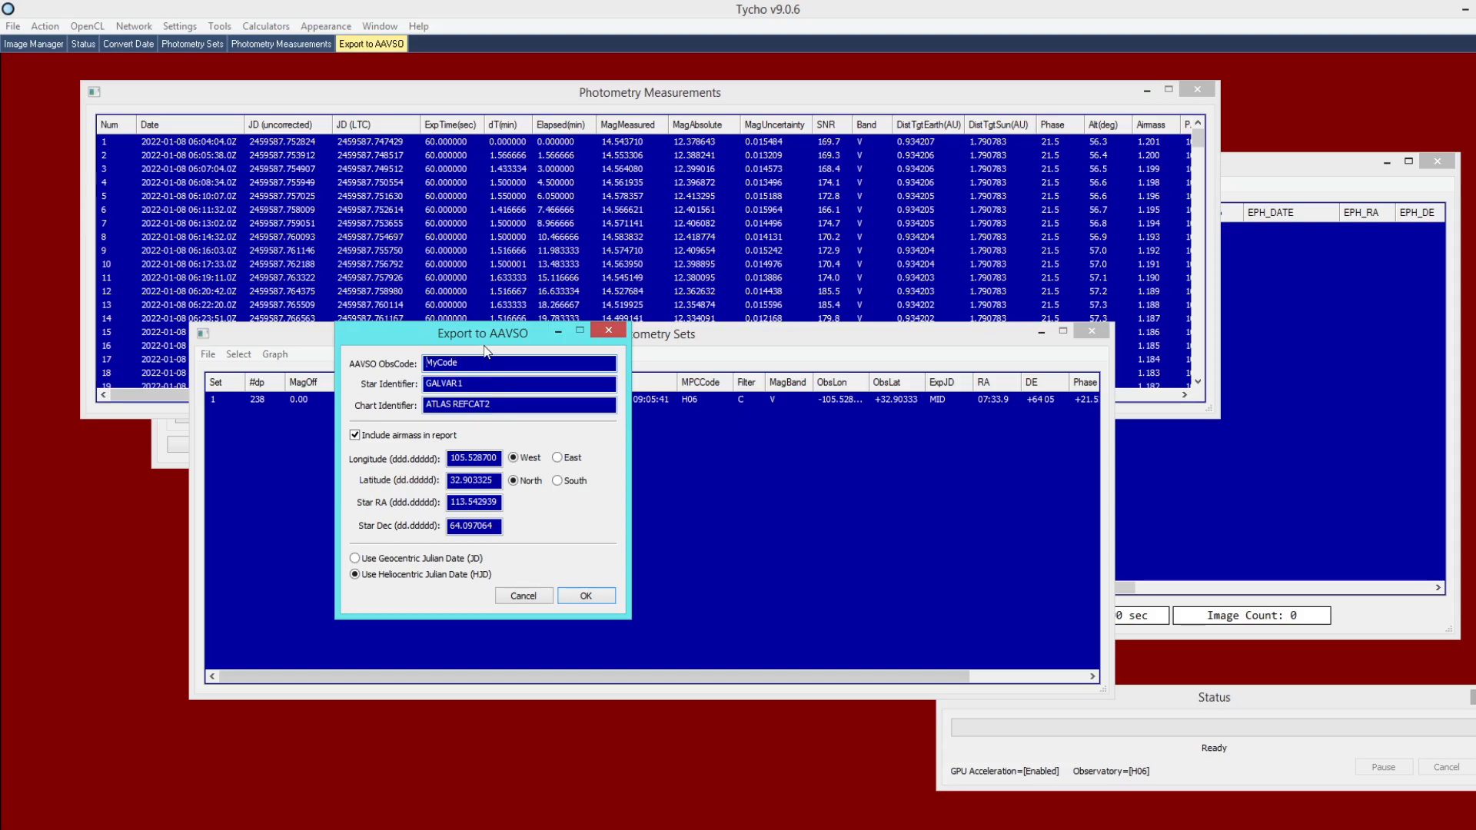
left_click(377, 562)
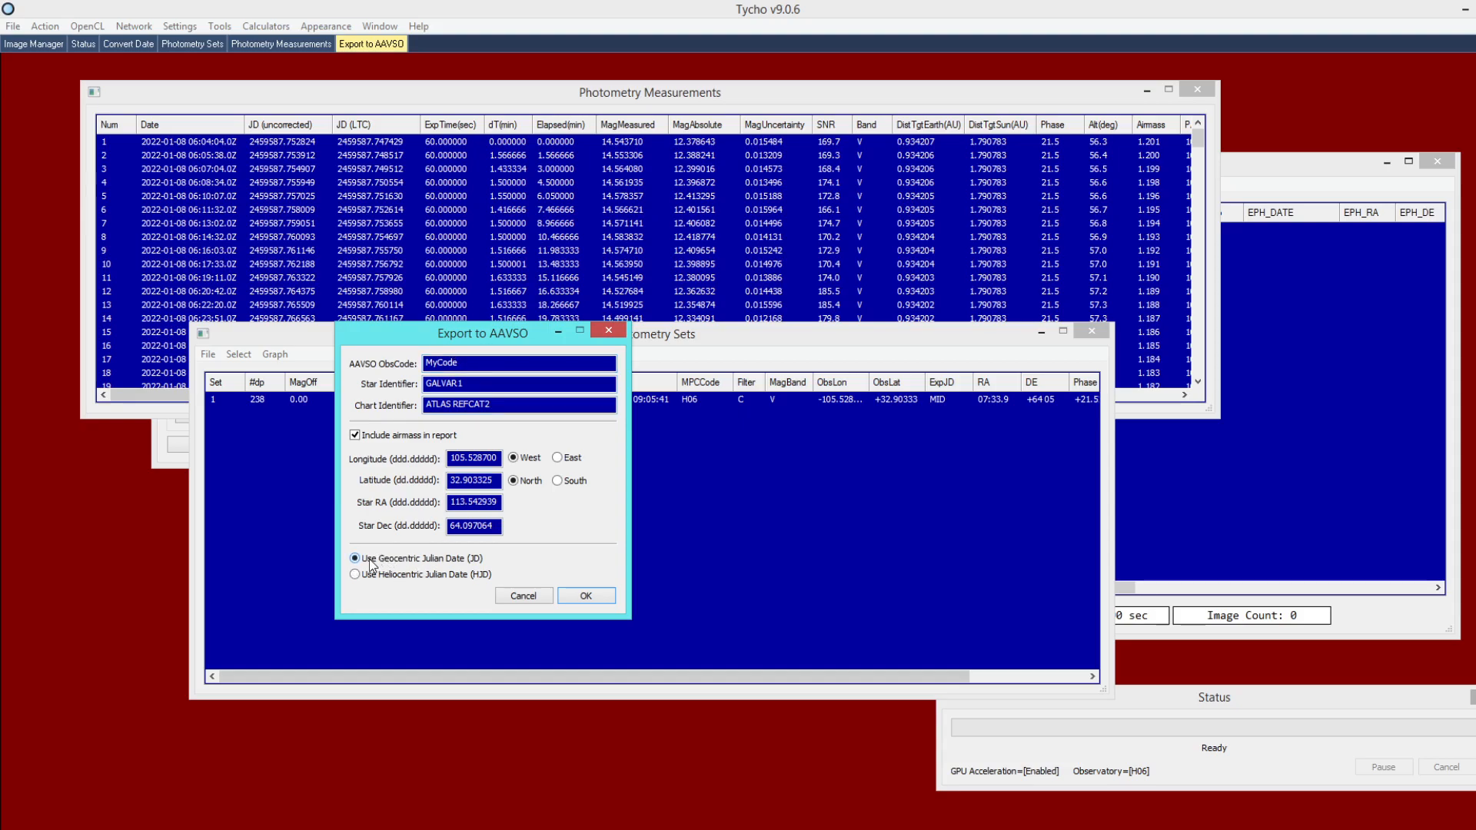
left_click(421, 576)
left_click(522, 598)
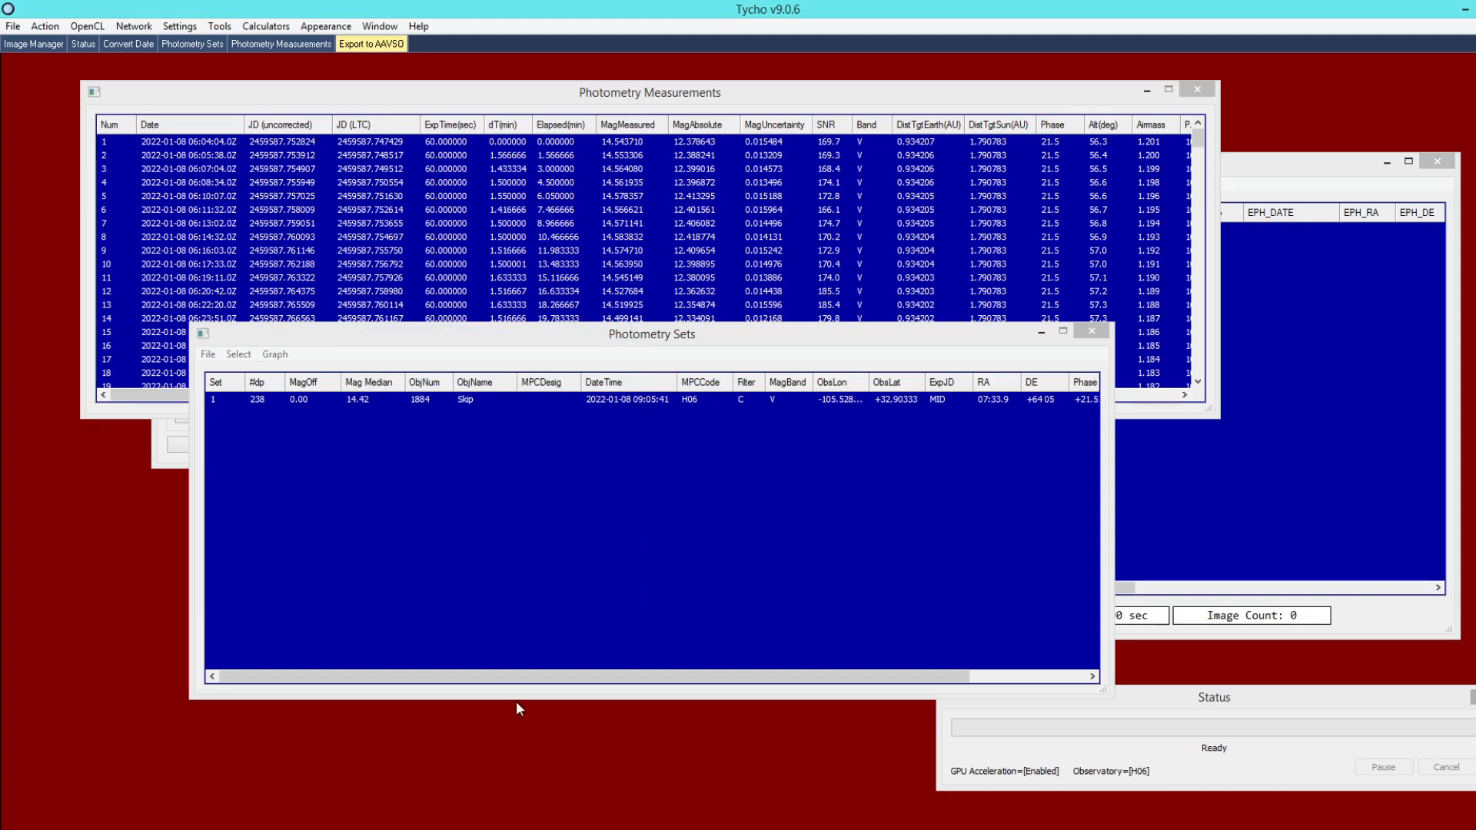
- Switch to the changelog in Notepad and highlight the text about images having different bits per pixel
left_click(536, 829)
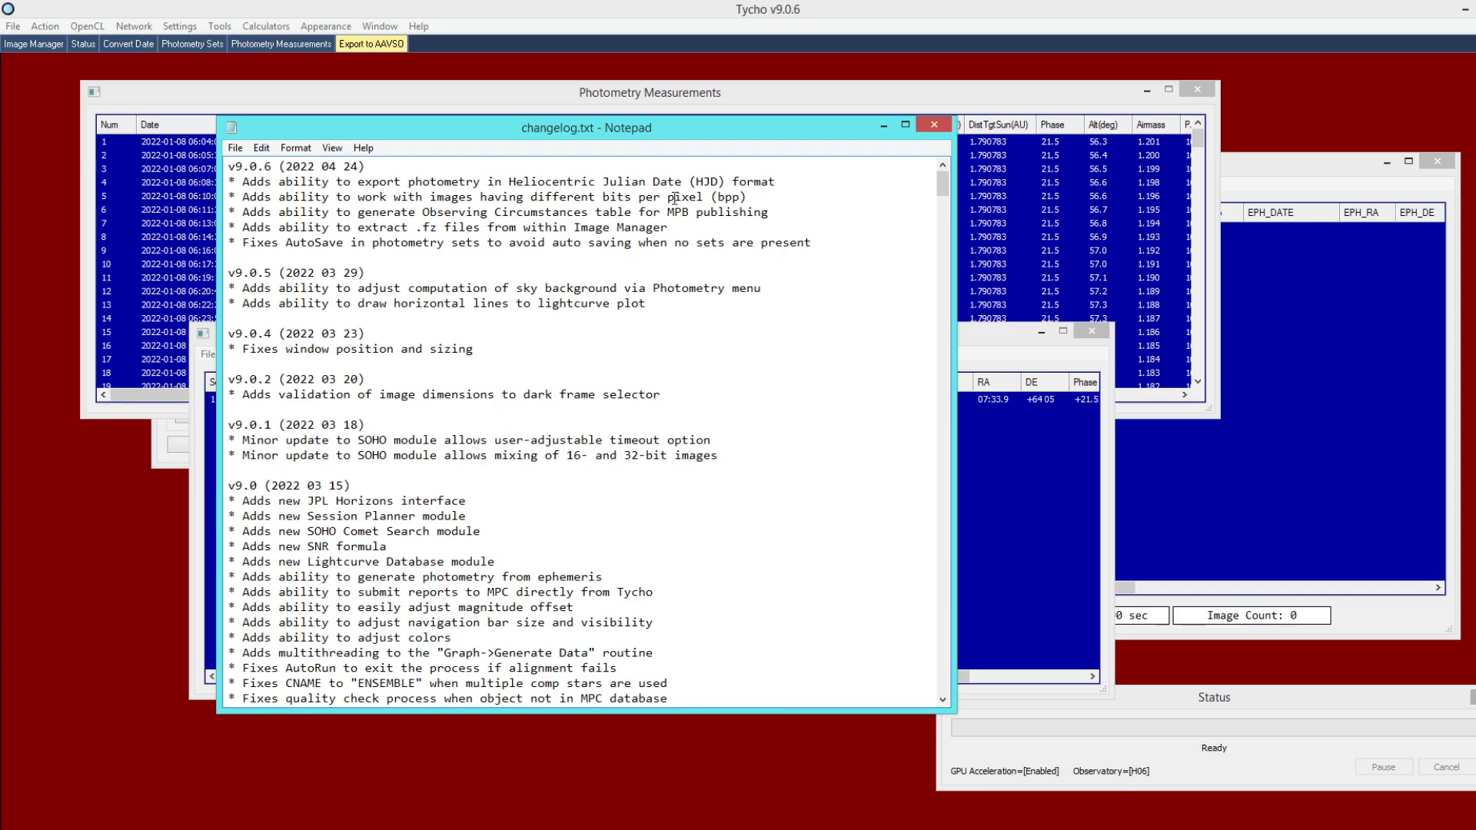
left_click_drag(763, 198, 515, 198)
left_click(569, 229)
- Load a FITS image from the 2_c_a folder of 2022-01-05_T19_JWST into the Image Manager
left_click(1324, 187)
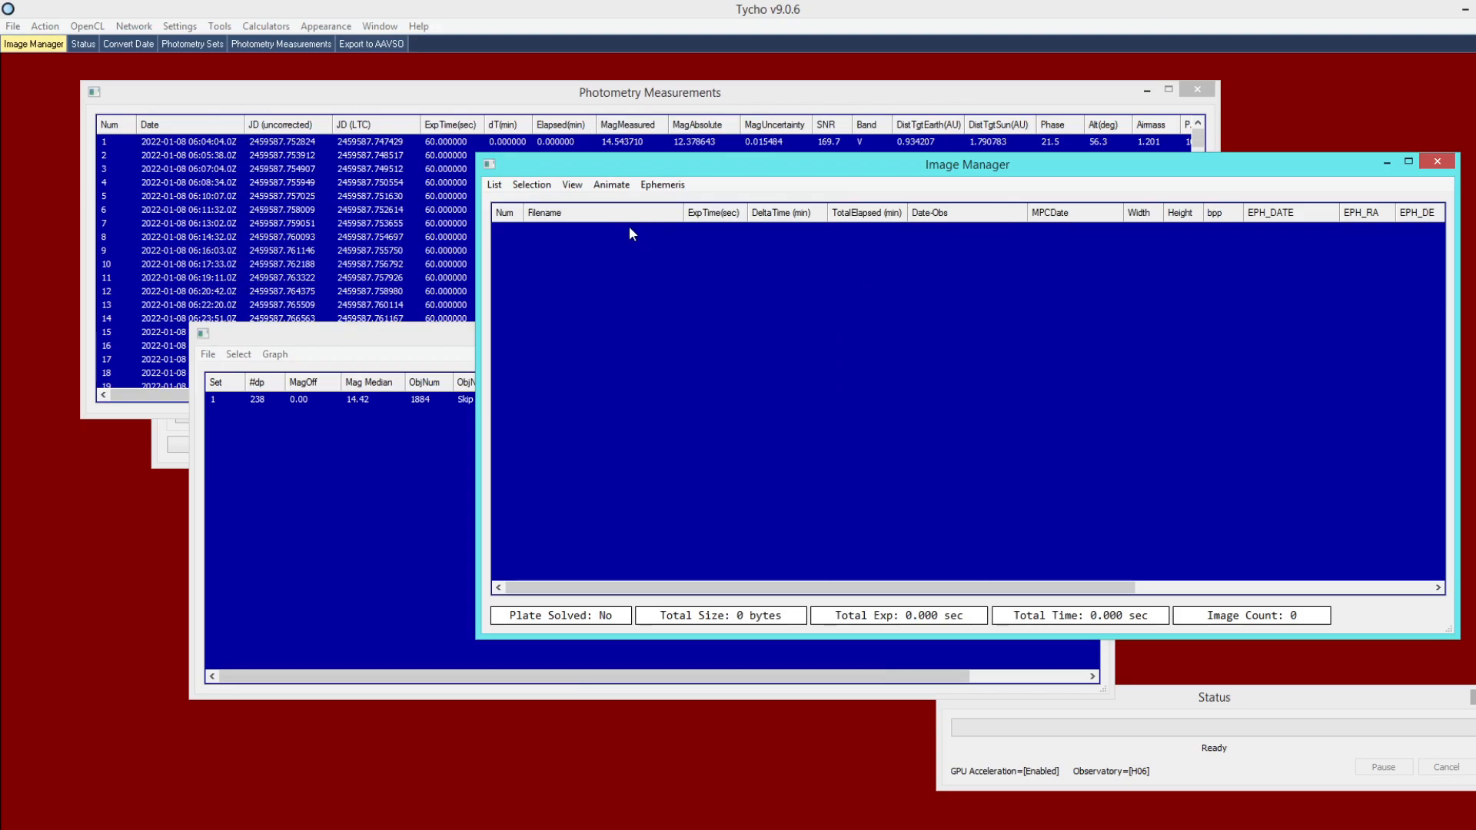
left_click(494, 185)
left_click(531, 203)
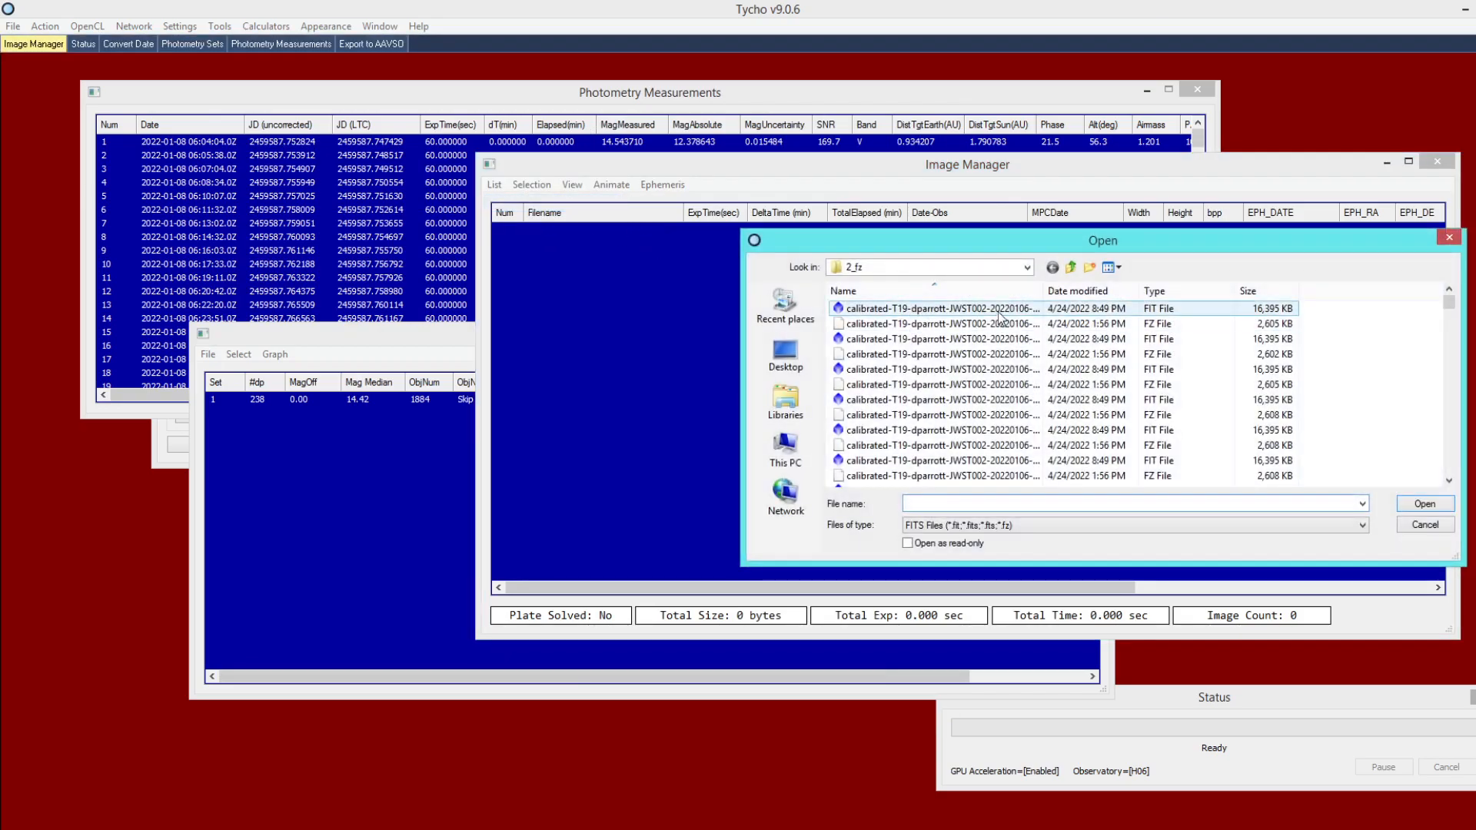
left_click(1071, 268)
left_click(1071, 268)
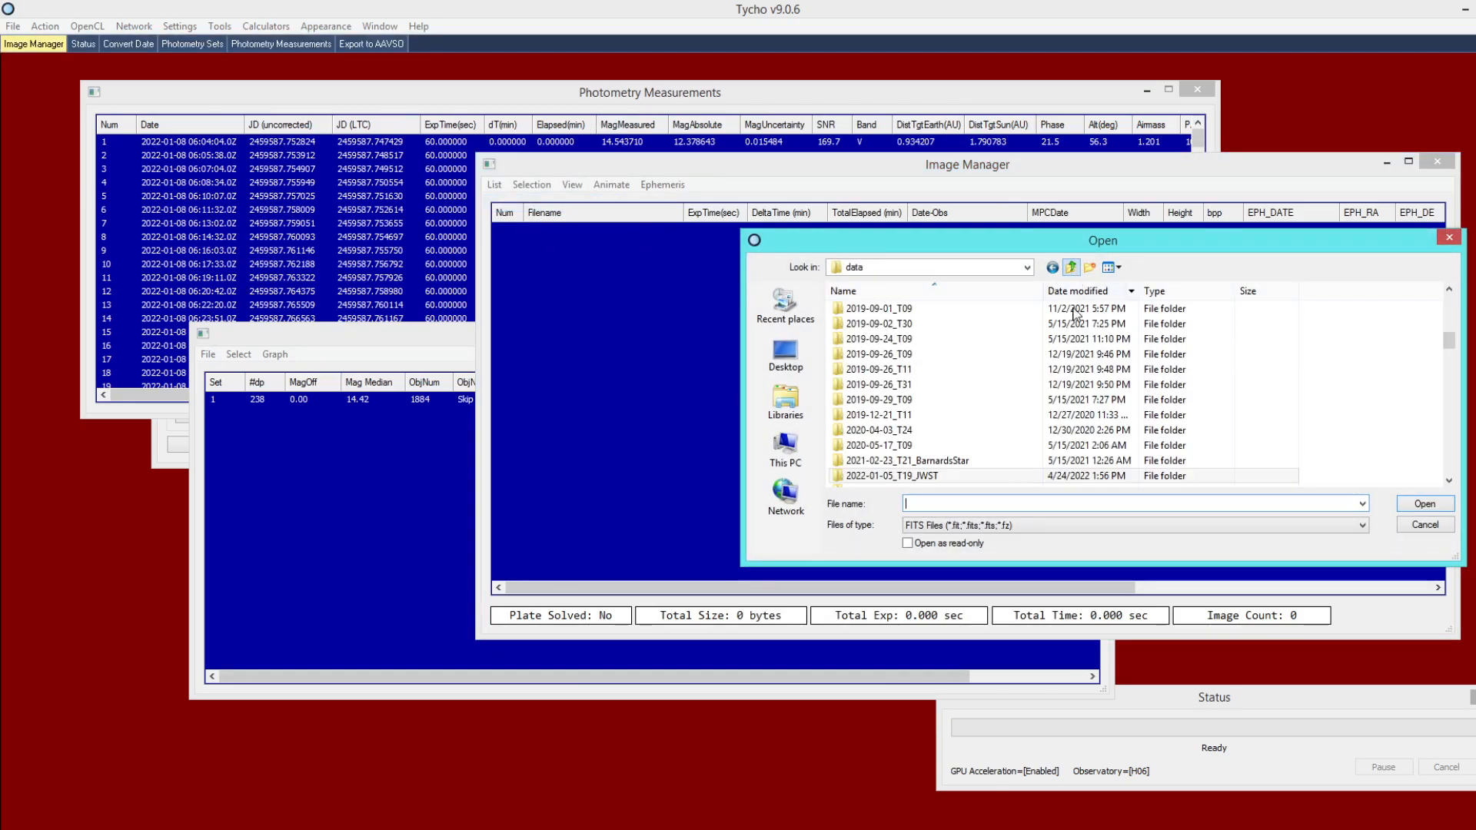
double_click(892, 476)
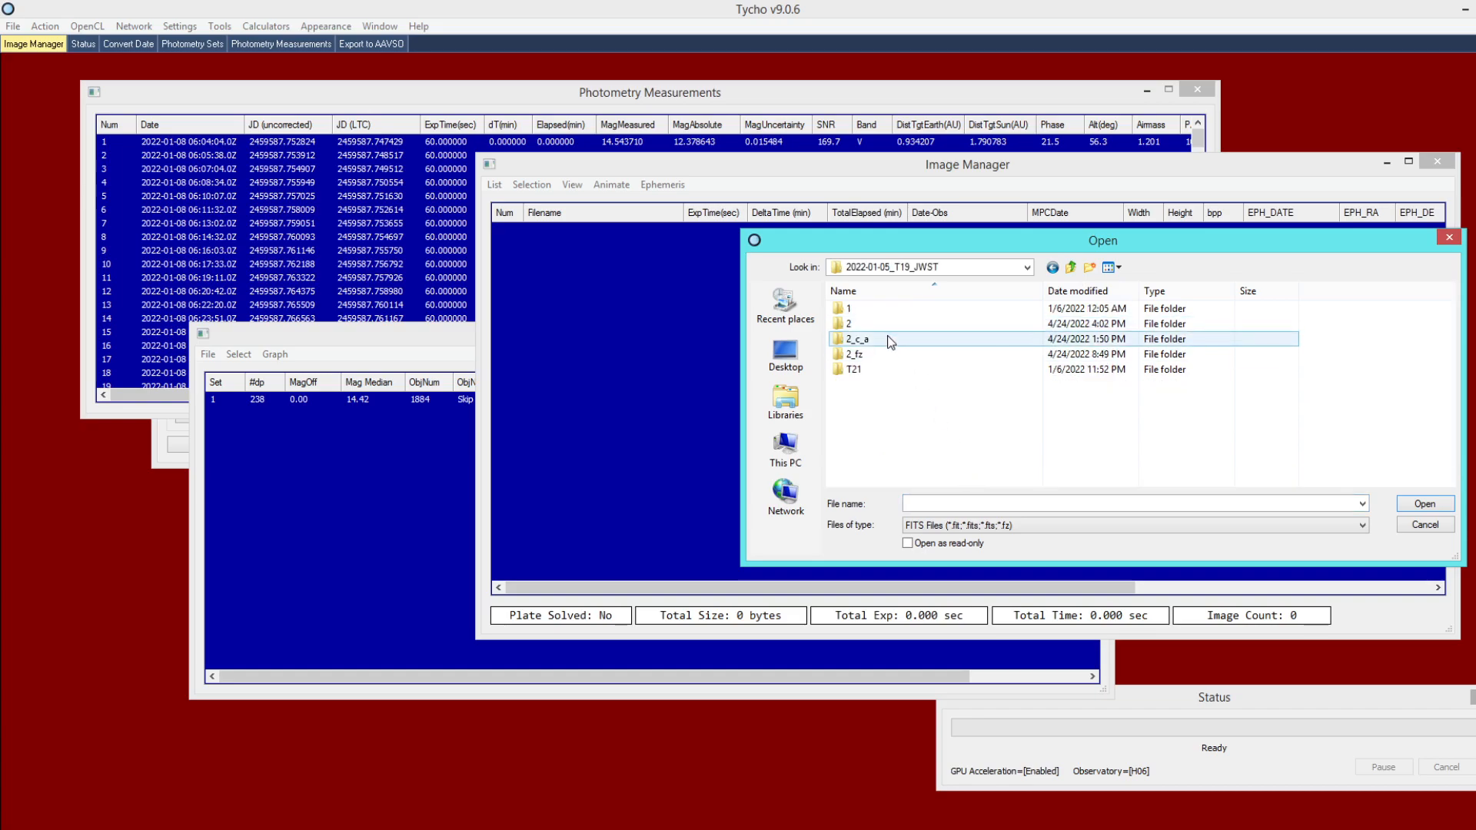
double_click(885, 338)
double_click(885, 336)
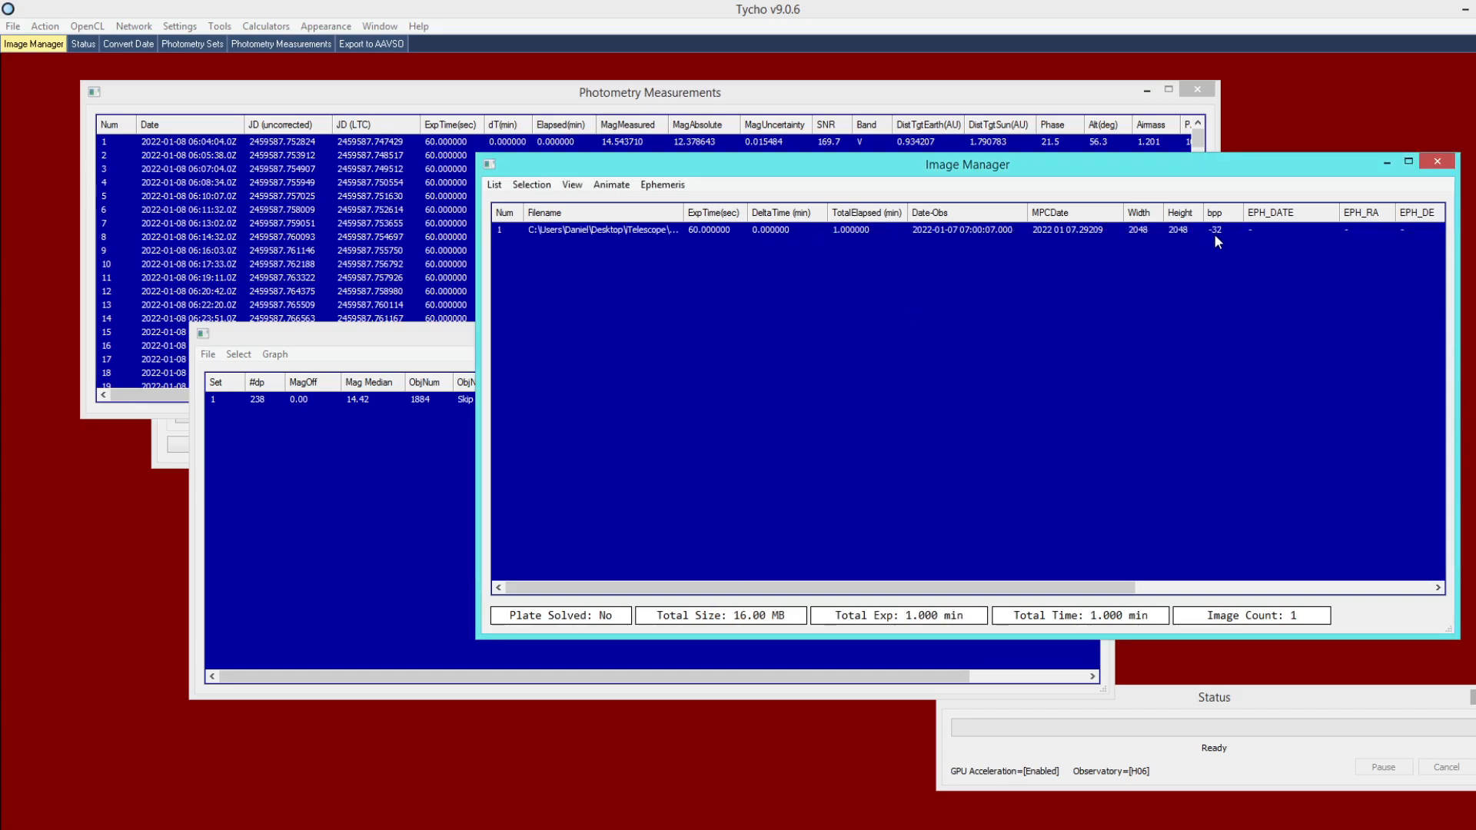
- Add the second image from dataset_for_tycho_guide_c_a1 to the Image Manager to compare bit depths, and clear the image list
left_click(495, 186)
left_click(531, 204)
left_click(1072, 267)
left_click(1072, 268)
left_click_drag(1448, 346, 1439, 392)
double_click(1032, 357)
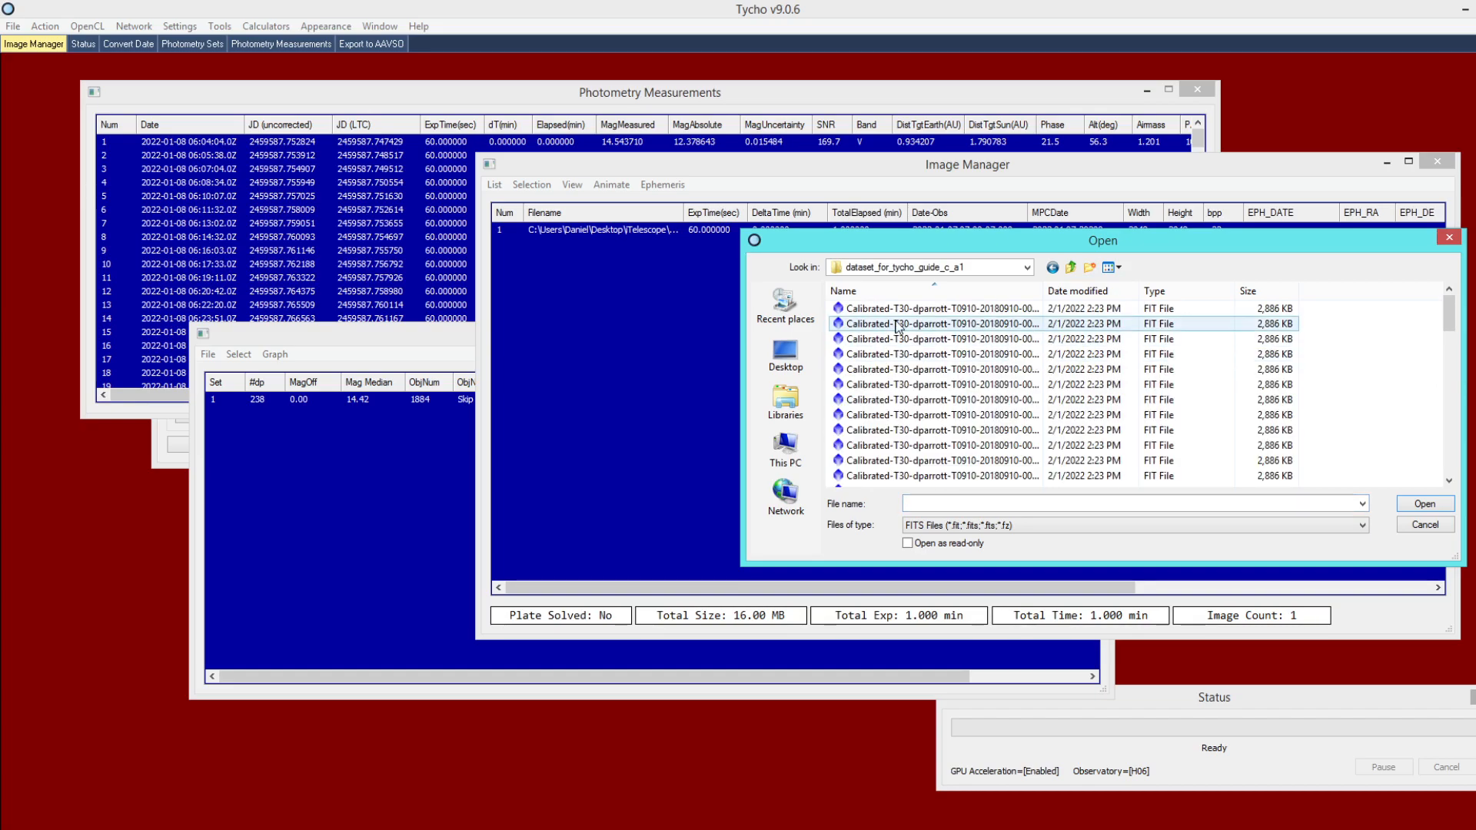
double_click(898, 324)
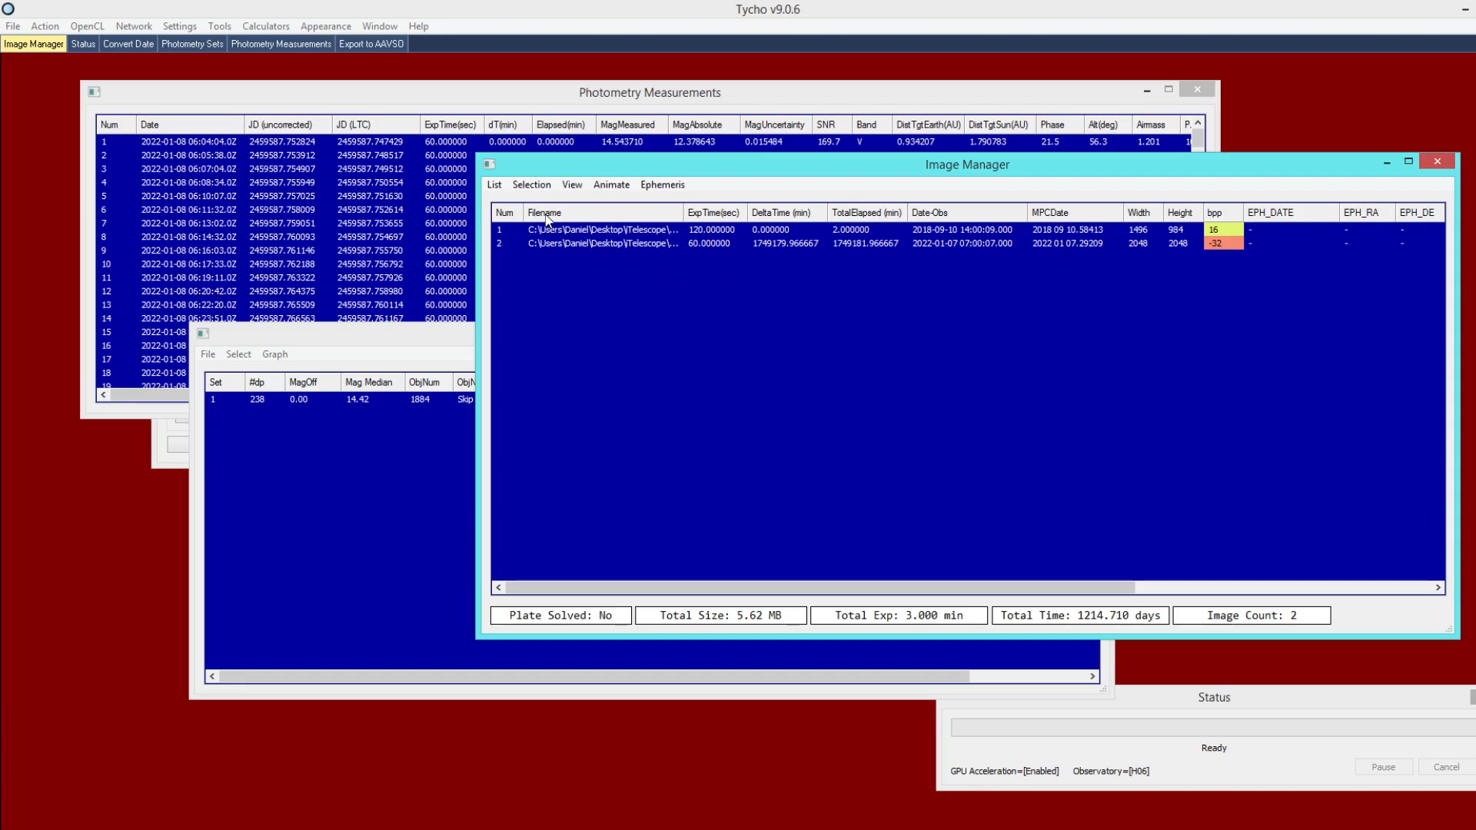
left_click(496, 186)
left_click(529, 244)
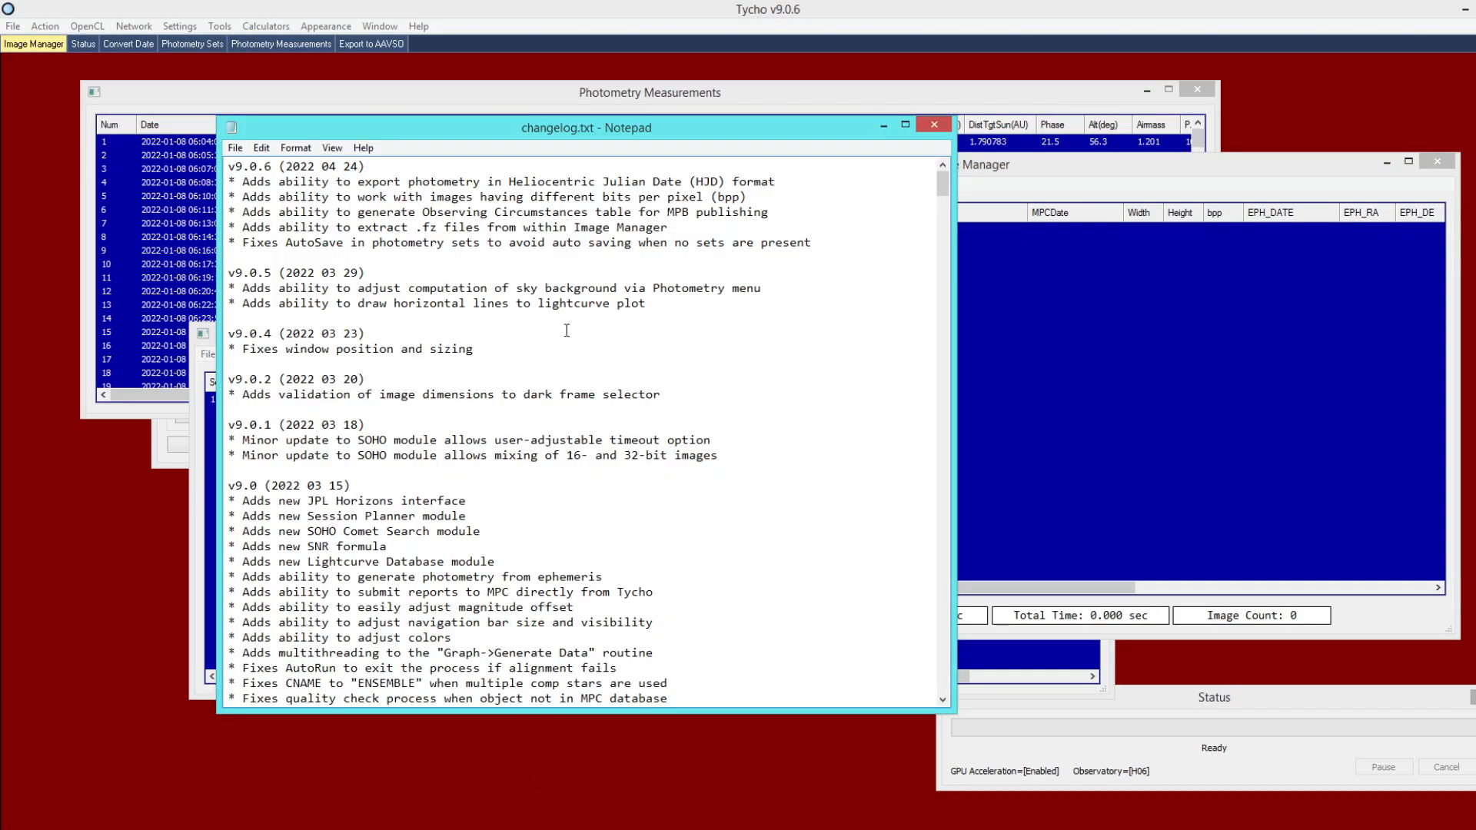
- Highlight the changelog entry about generating the Observing Circumstances table for MPB publishing
left_click_drag(772, 213, 233, 215)
left_click_drag(422, 213, 632, 214)
left_click(705, 245)
- Return to Tycho's Photometry Analysis and plot the raw lightcurve of the Skip photometry set
left_click(1023, 327)
left_click(14, 27)
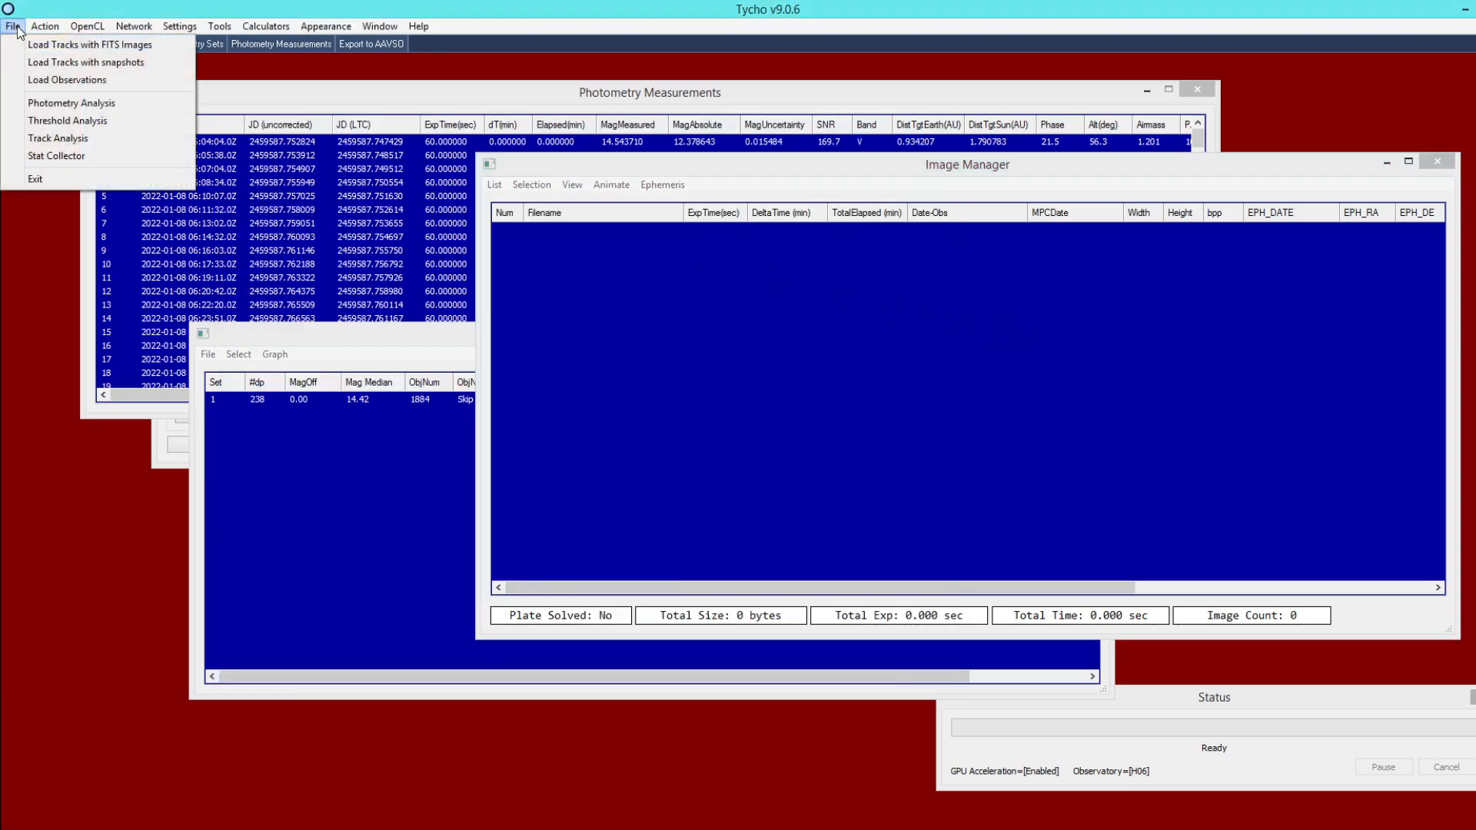
left_click(71, 102)
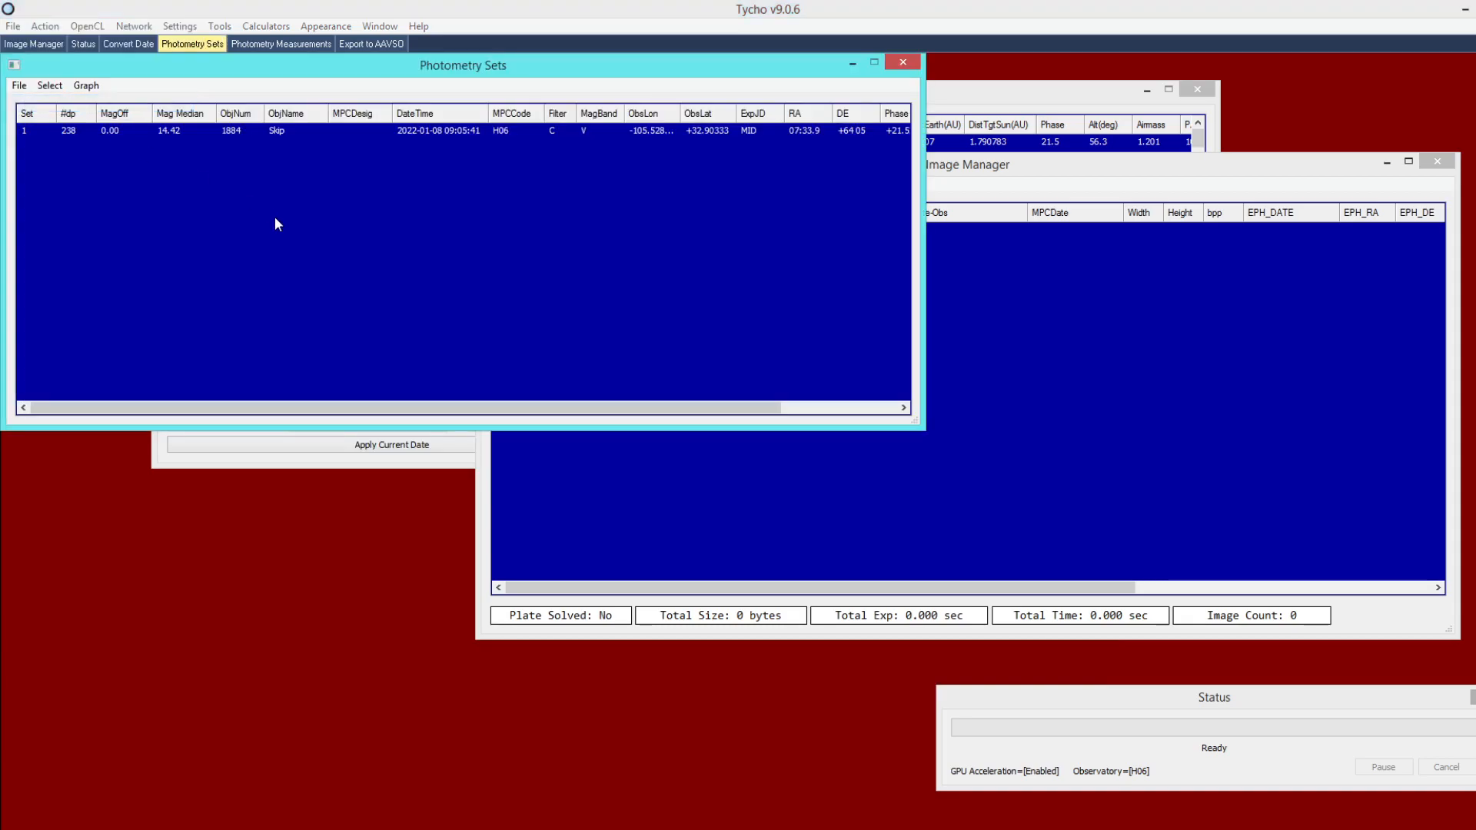
left_click(149, 161)
left_click(181, 177)
left_click_drag(625, 291, 461, 241)
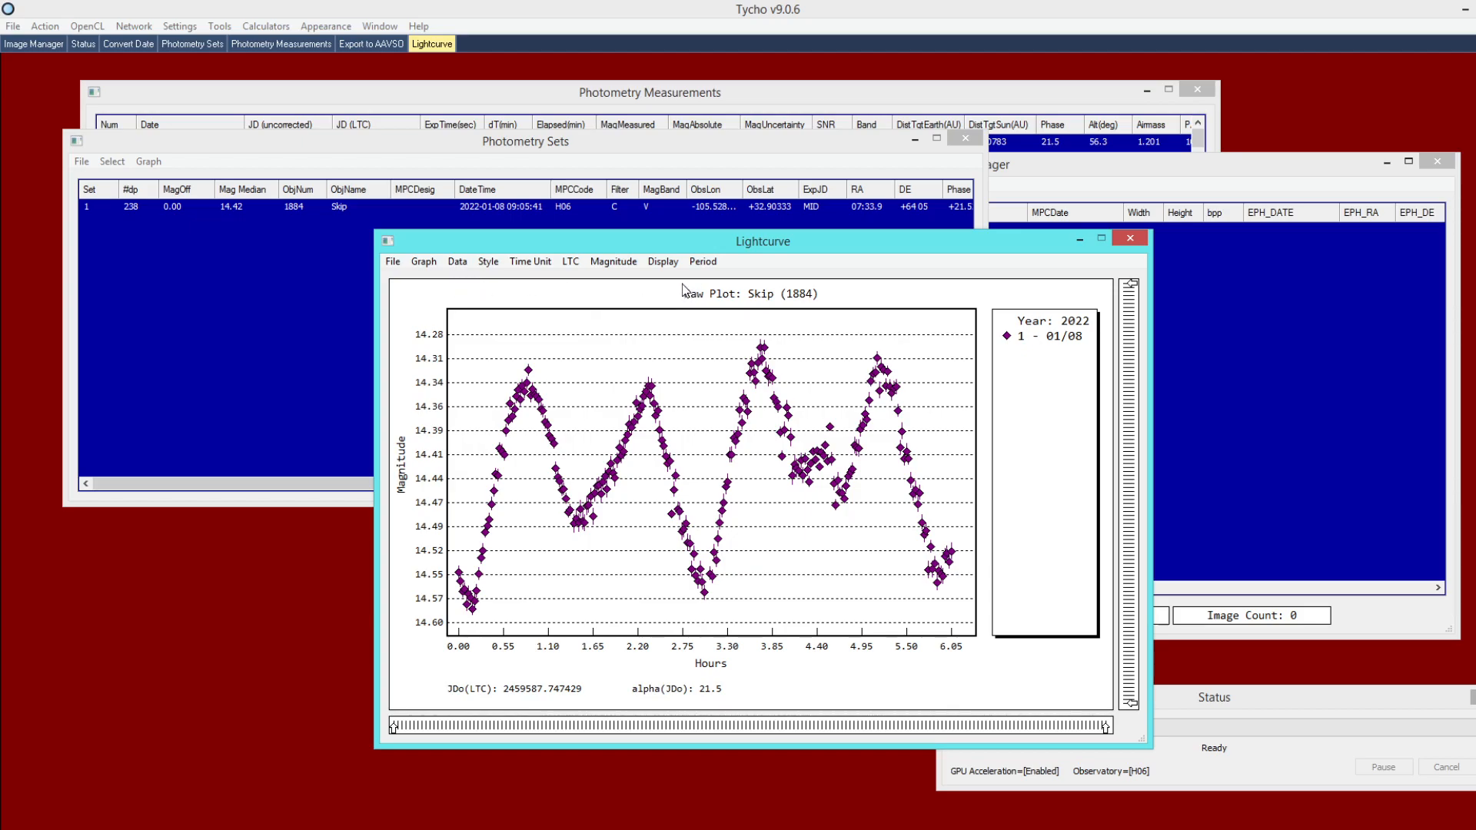
- Apply the MPCORB object data of (1884) Skip to the photometry set and look at its PABL and PABB columns
right_click(423, 204)
left_click(500, 311)
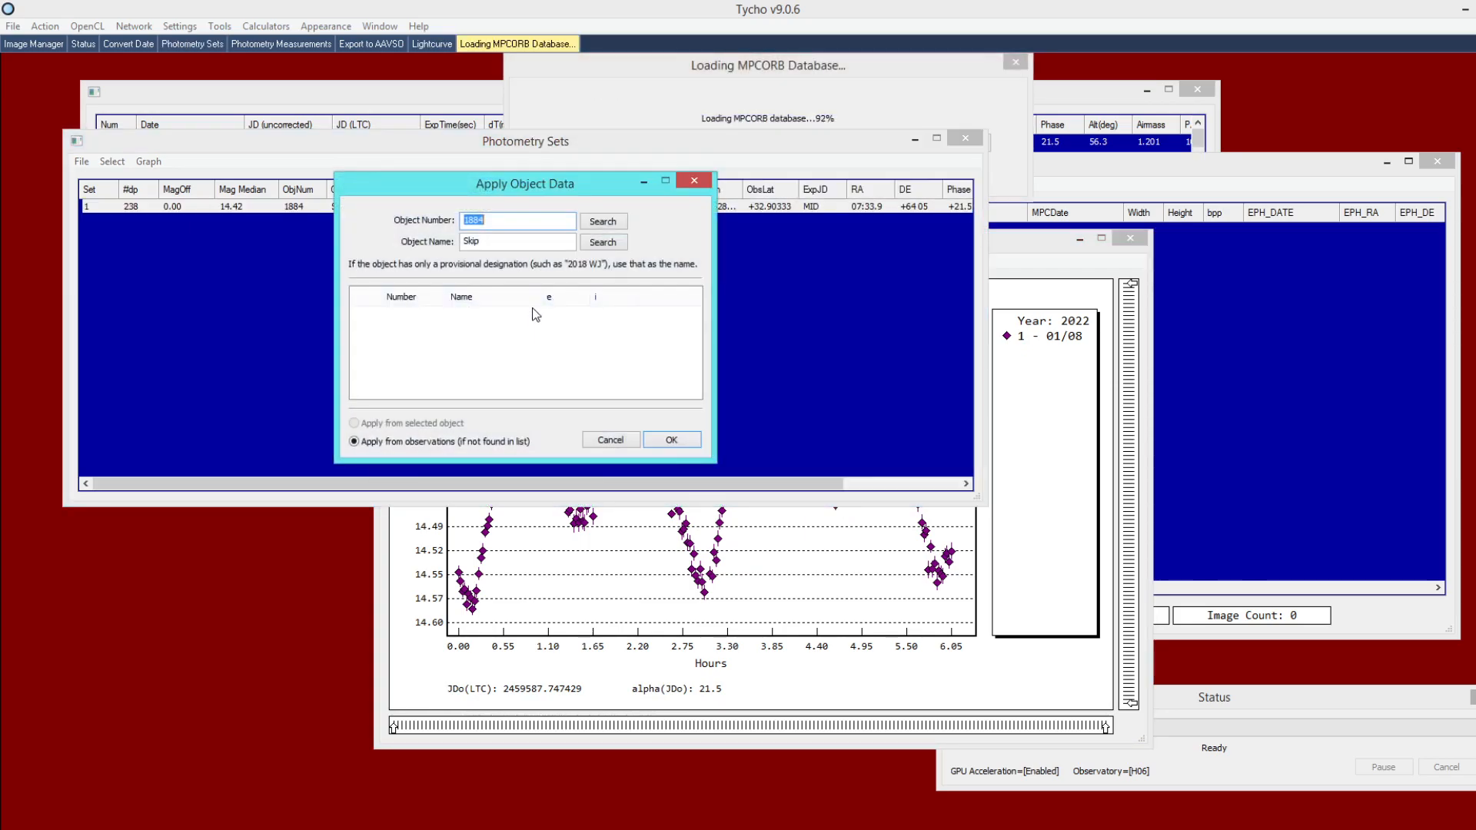
left_click(547, 312)
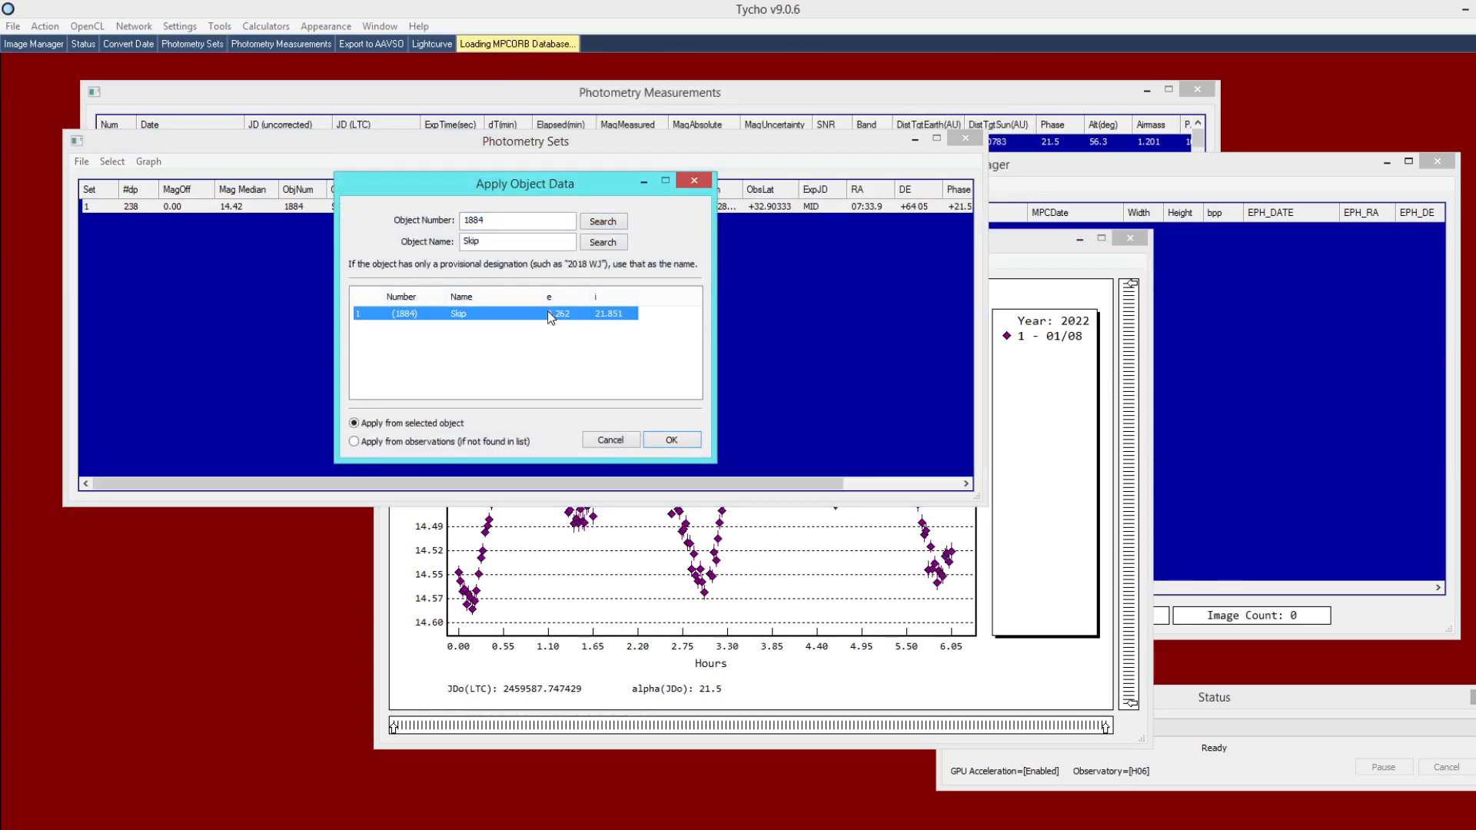
left_click(674, 440)
left_click_drag(647, 482, 898, 460)
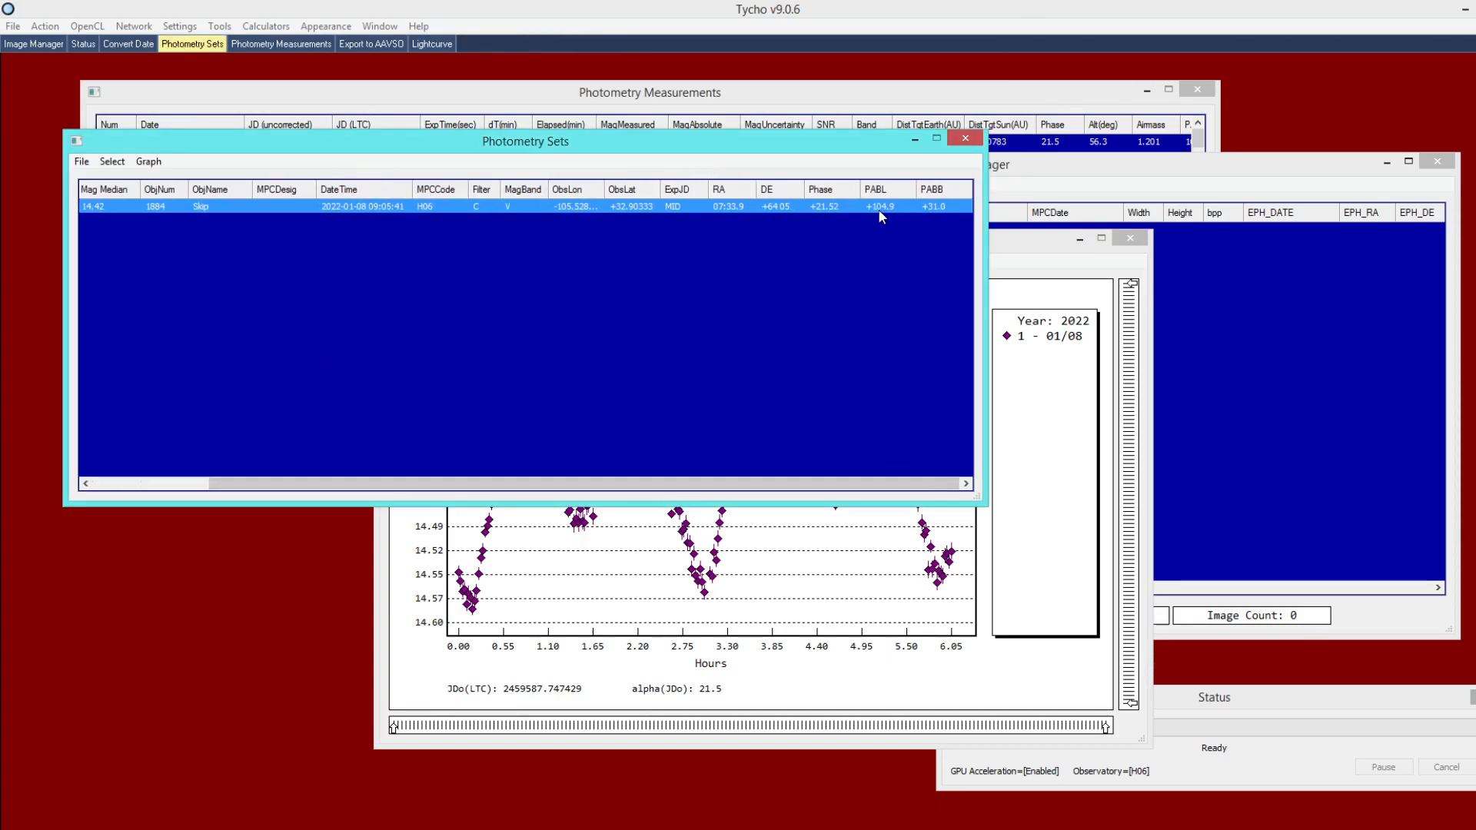
- Run a period search on the Skip lightcurve from 0.500 to 12.000 hours with 8000 steps and fit order 4
left_click(1018, 263)
left_click(703, 263)
left_click(715, 280)
left_click(721, 206)
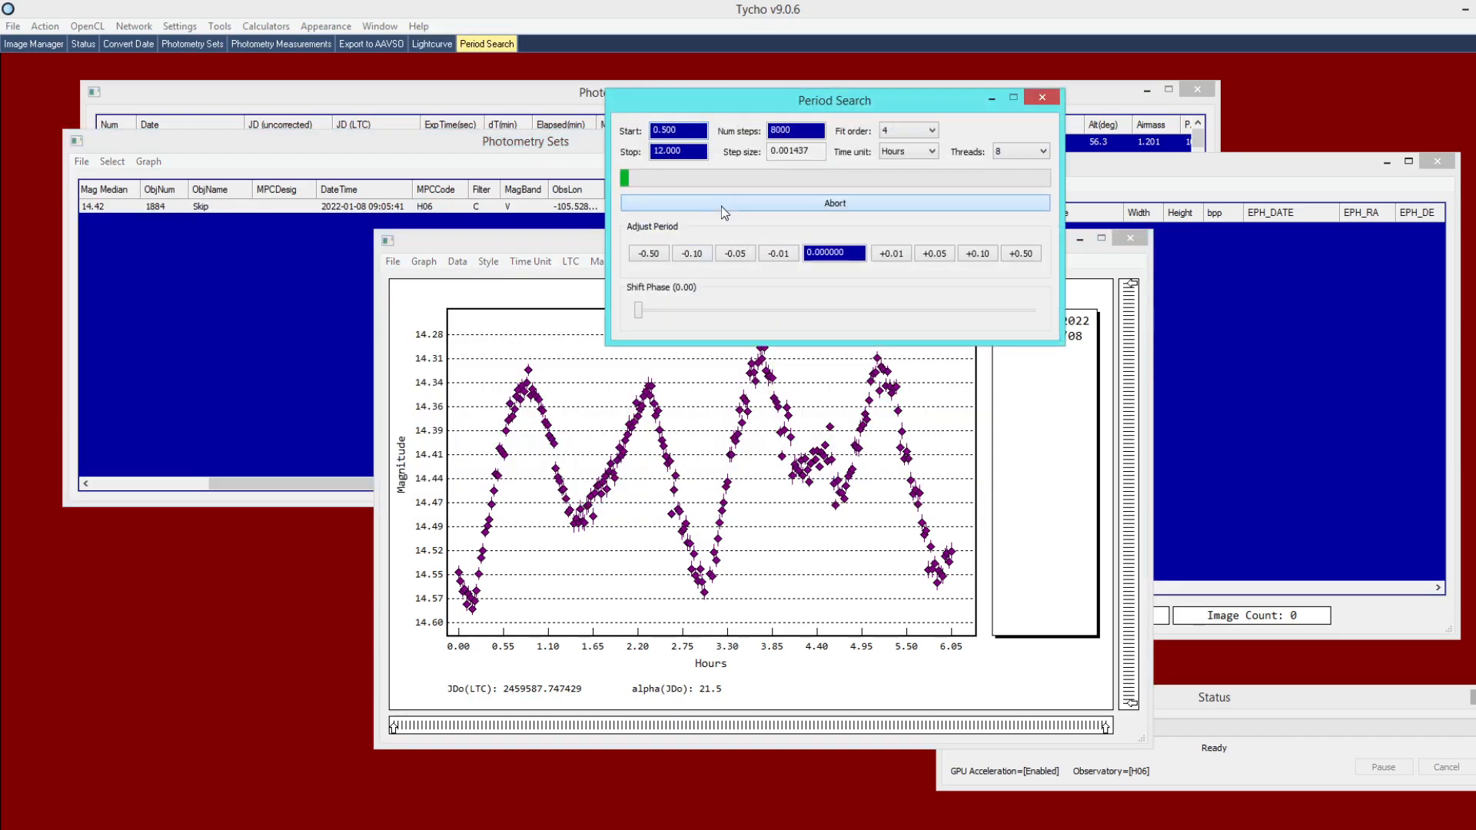
left_click_drag(1188, 592, 877, 405)
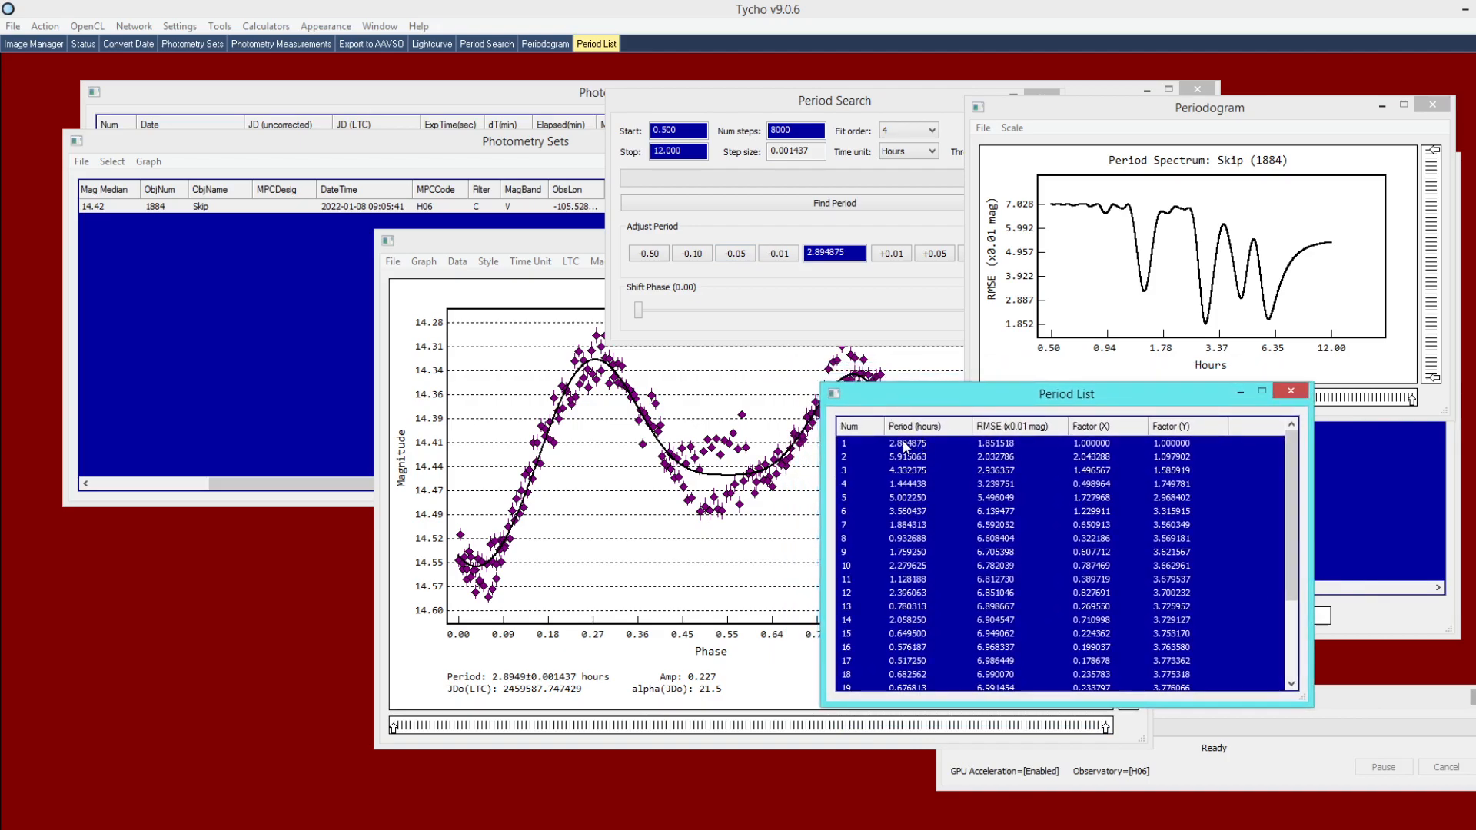
- Generate the Observing Circumstances table from the phased lightcurve and place it beside the plot
left_click(579, 252)
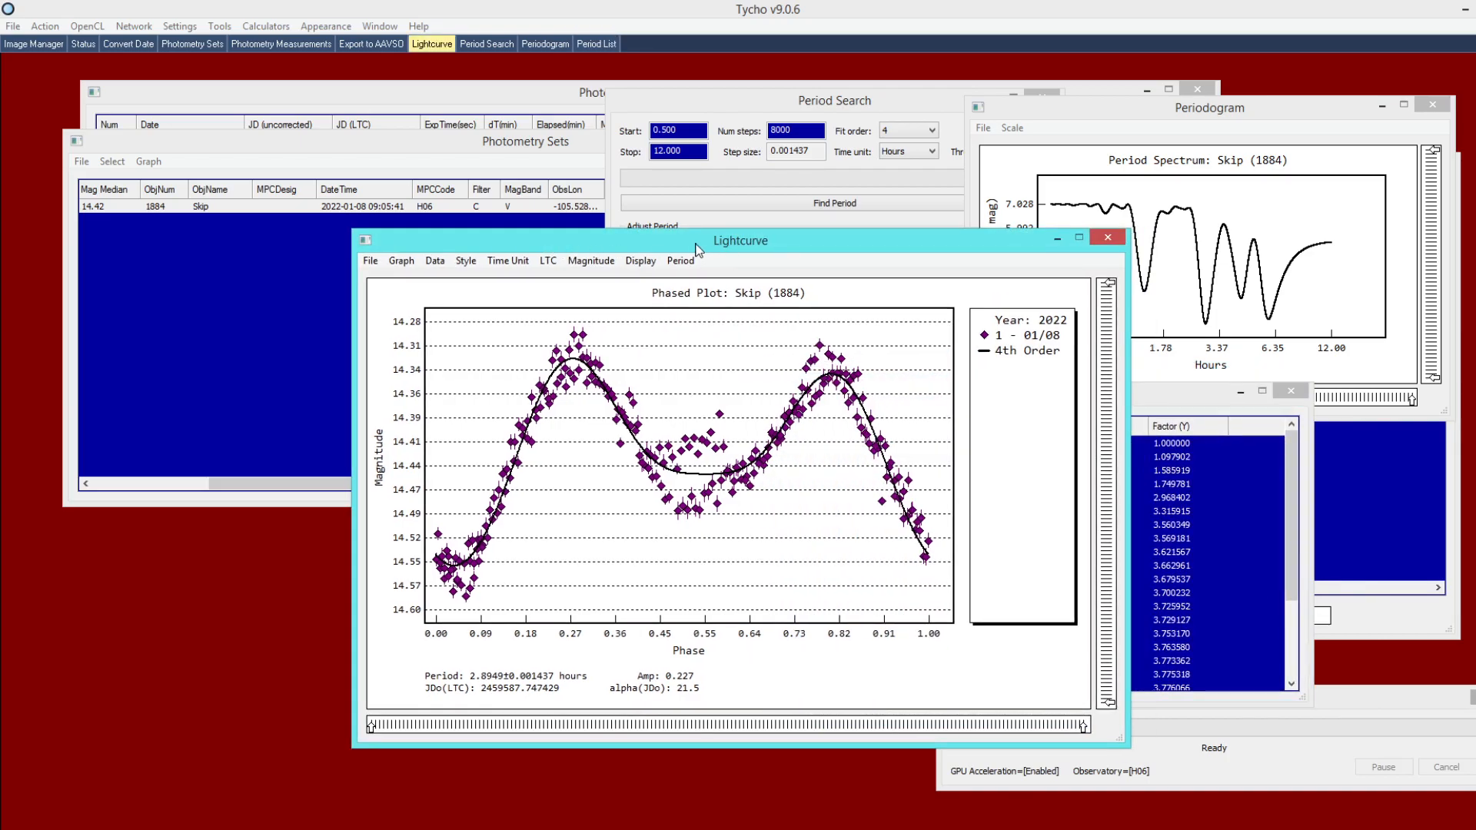
left_click_drag(698, 244, 662, 244)
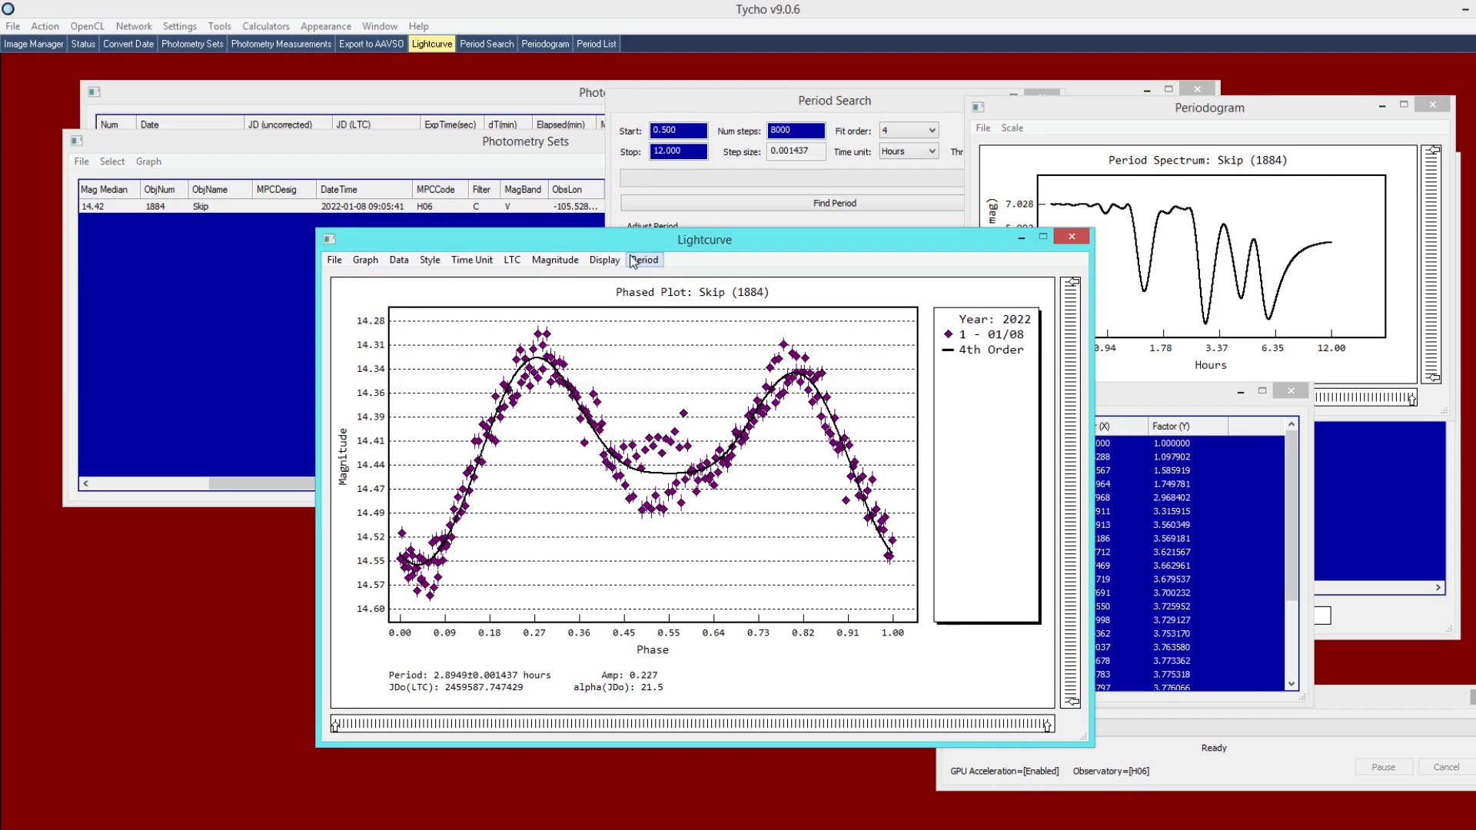
left_click(335, 262)
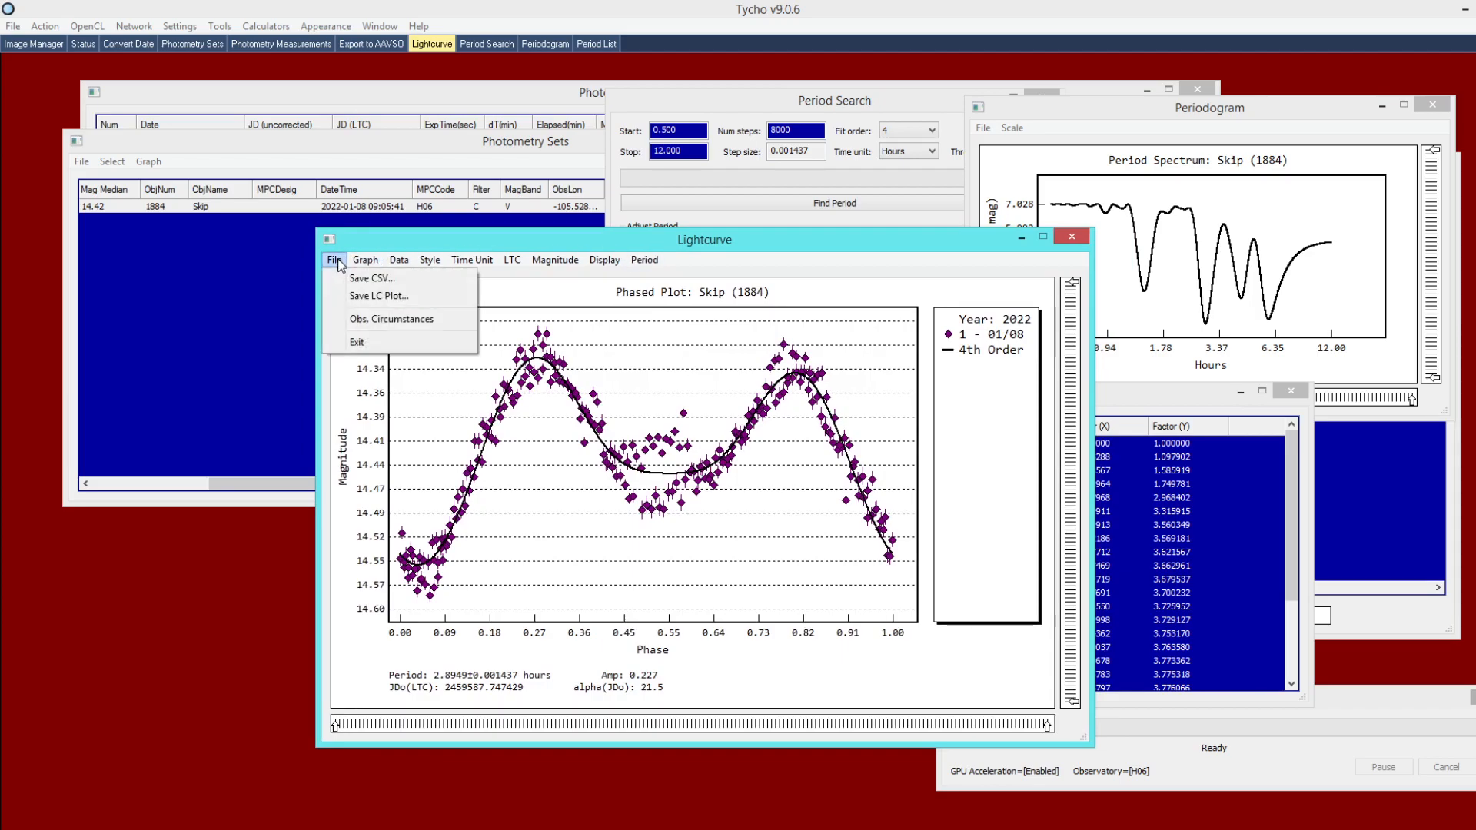
left_click(372, 325)
left_click_drag(348, 421, 454, 314)
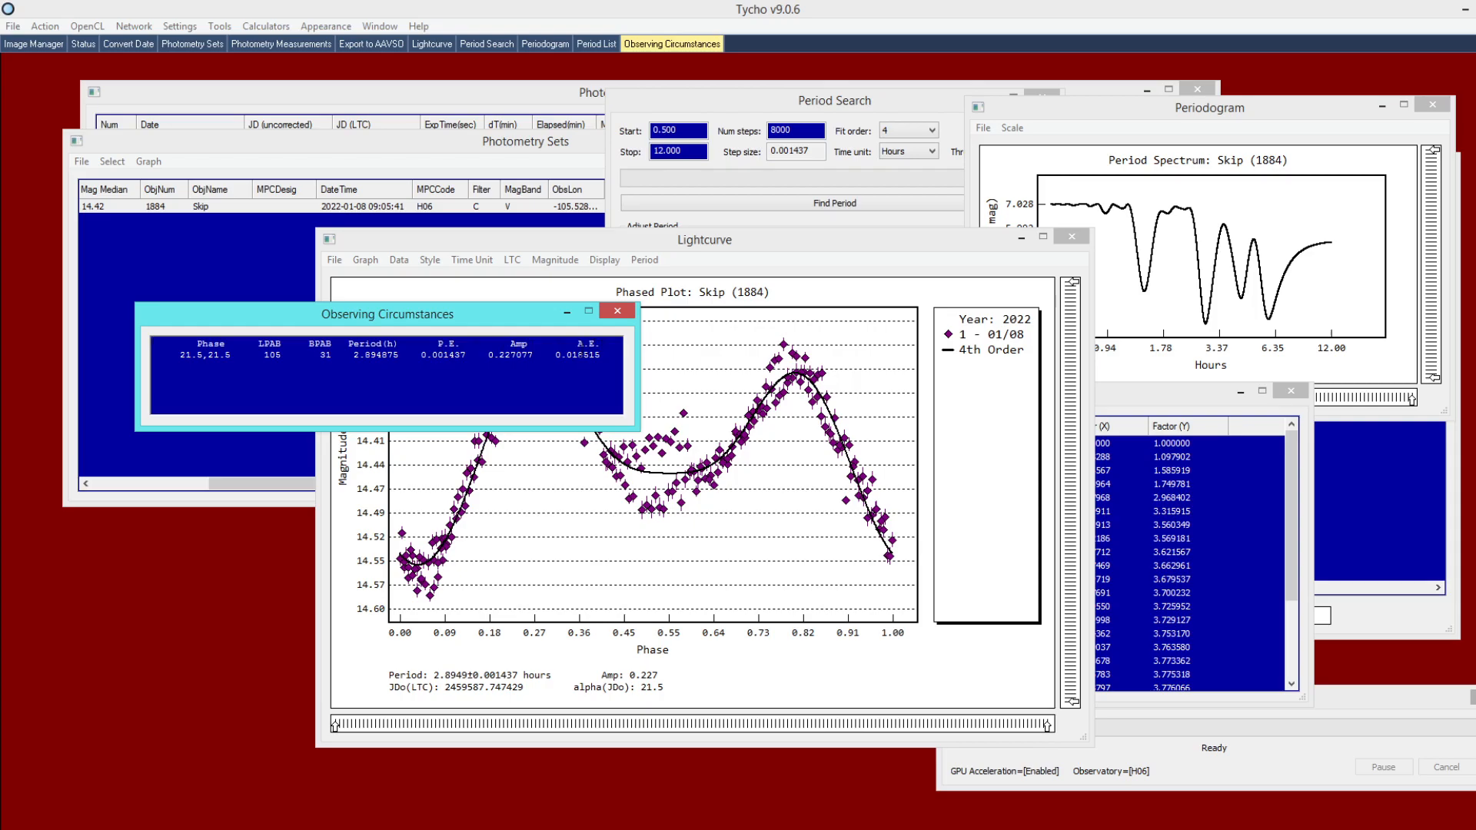
- Highlight the row of values in the Observing Circumstances table, clear the highlight, and move the table clear of the lightcurve
left_click_drag(607, 359, 142, 354)
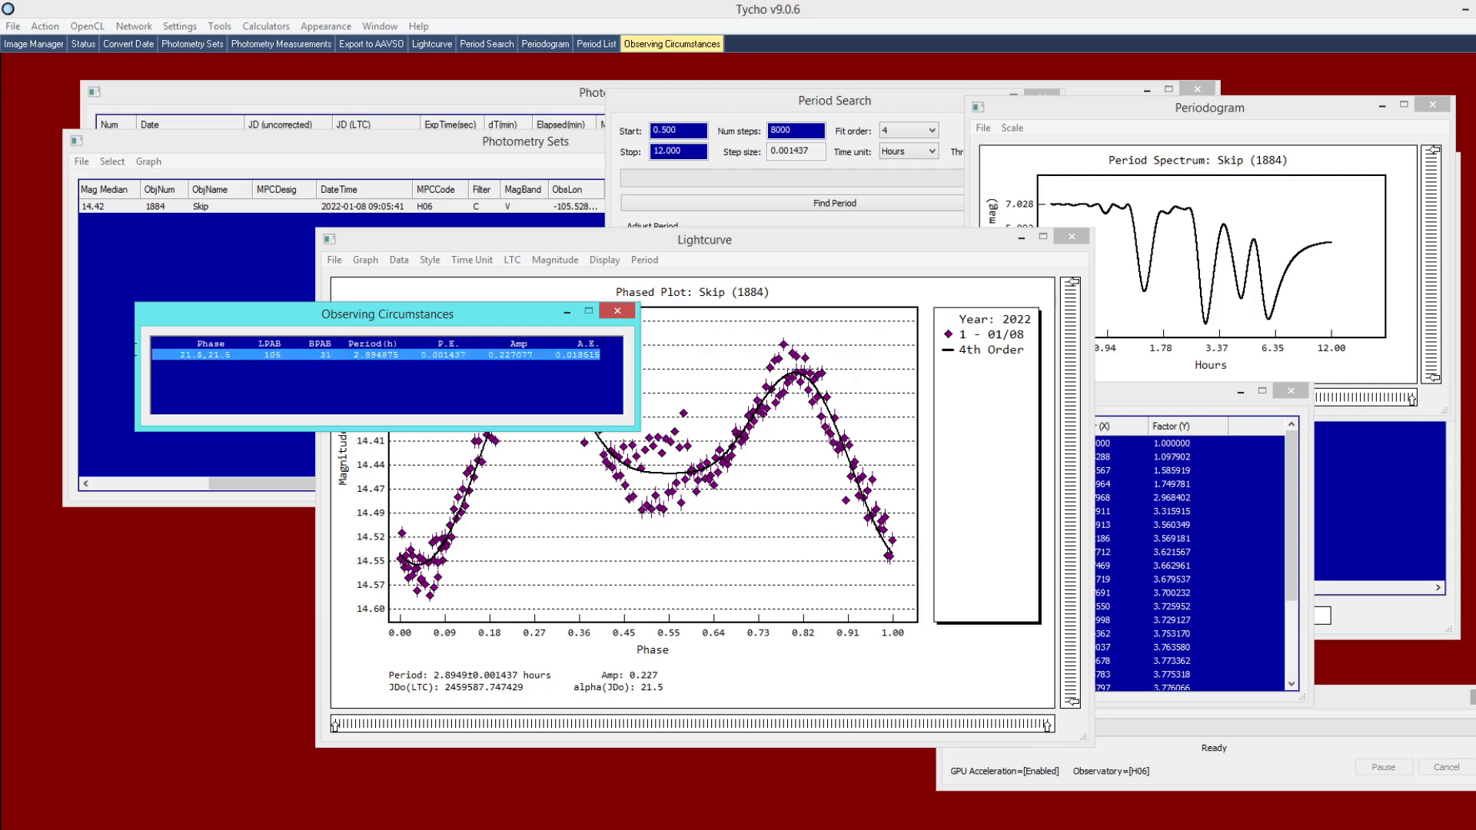
left_click(220, 370)
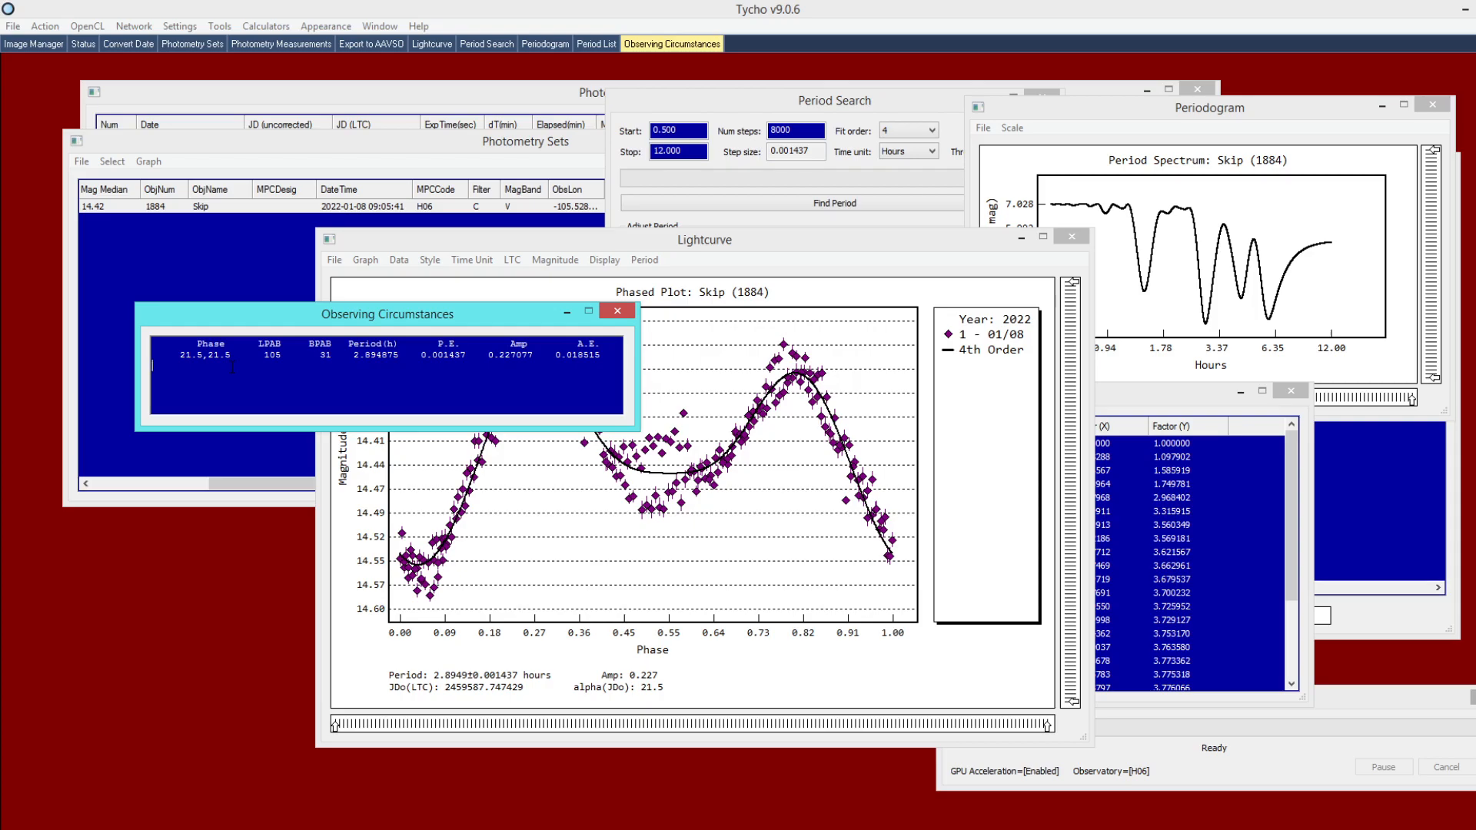
left_click_drag(383, 314, 320, 369)
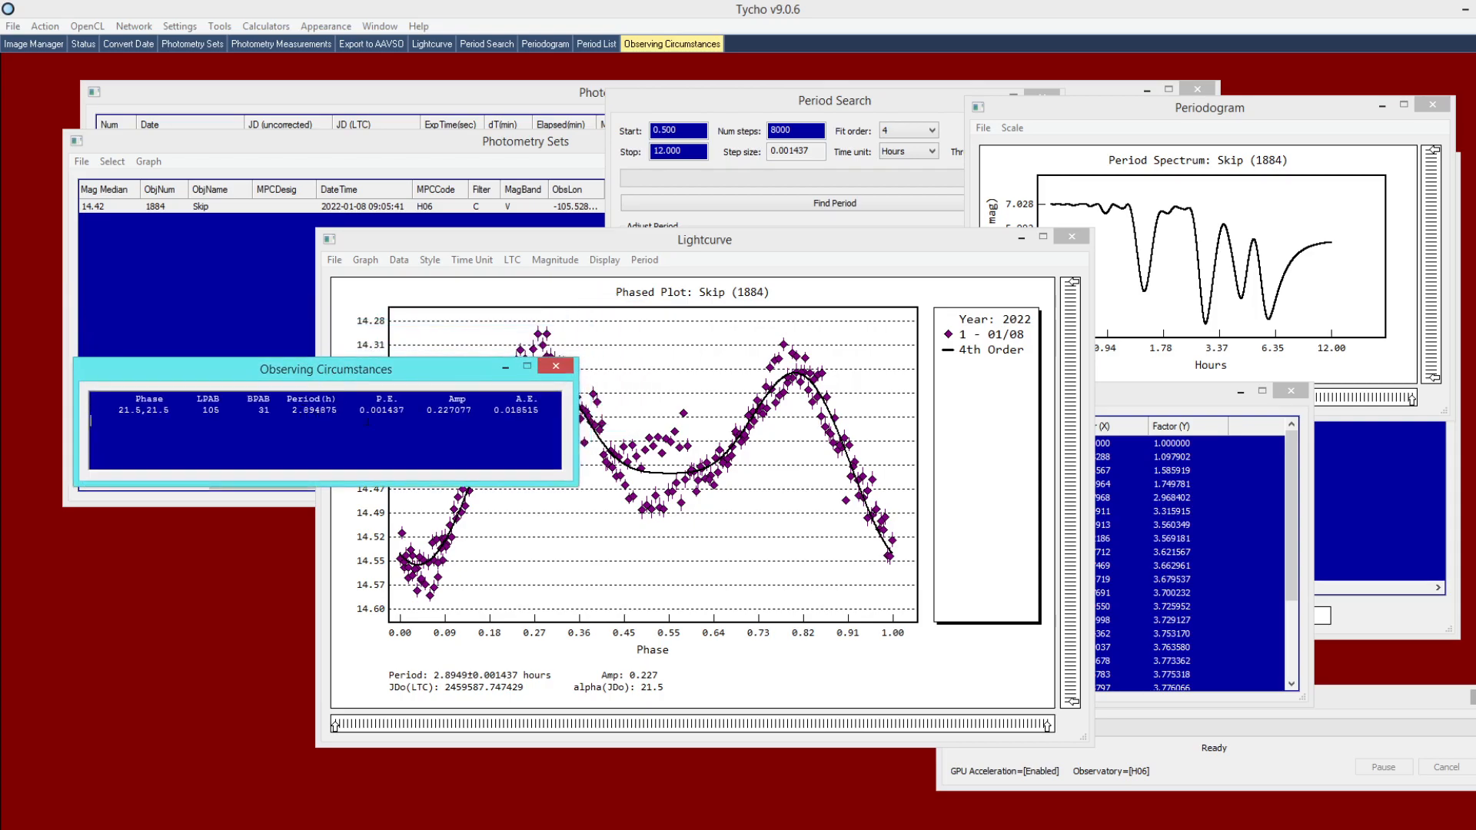
- Compare the Observing Circumstances for the 5.915063 and 5.002250 hour periods, ending on the 2.894875 hour period in the Period List
left_click(1163, 413)
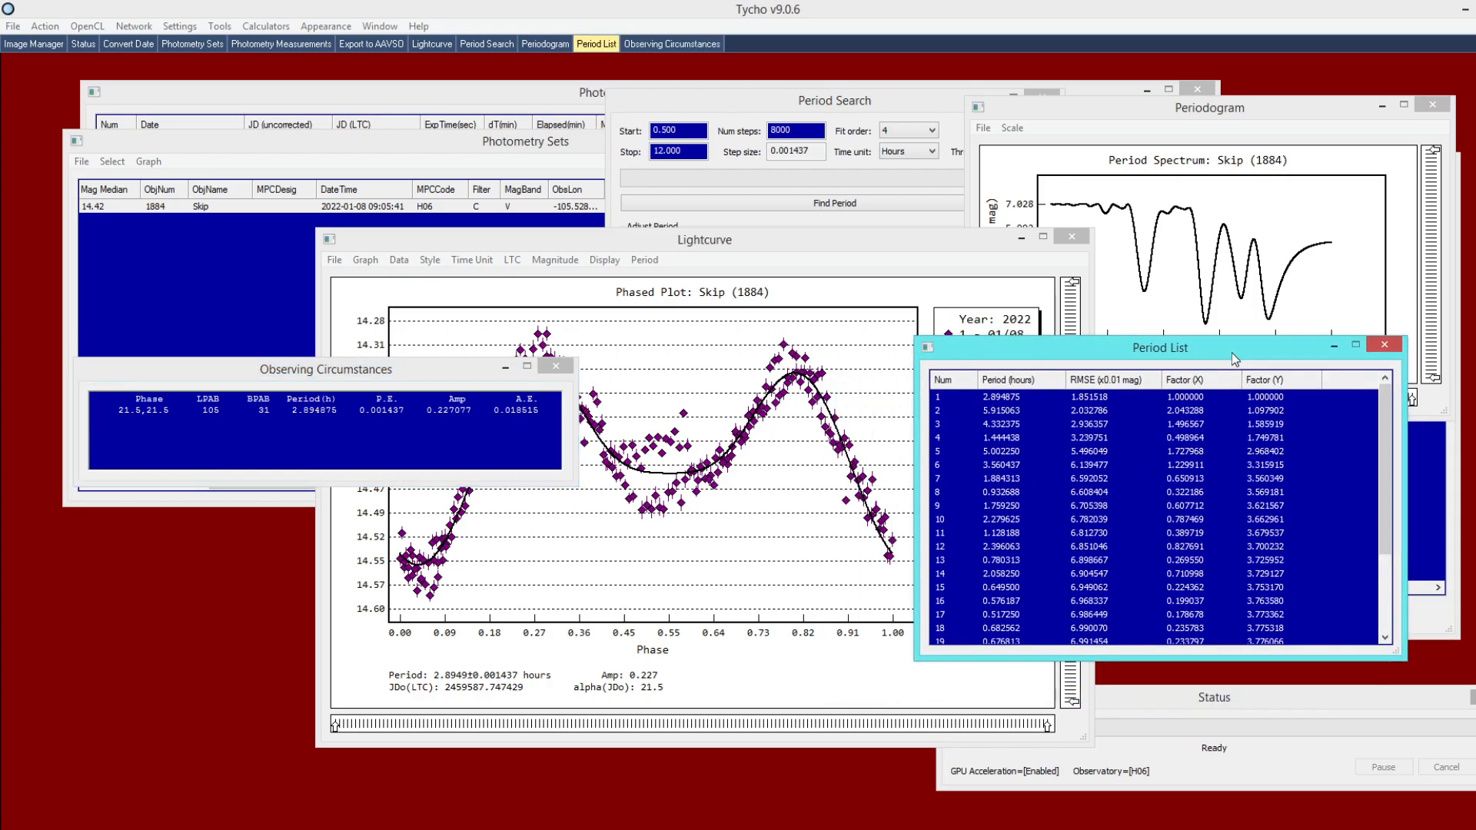
left_click(1002, 416)
left_click(275, 388)
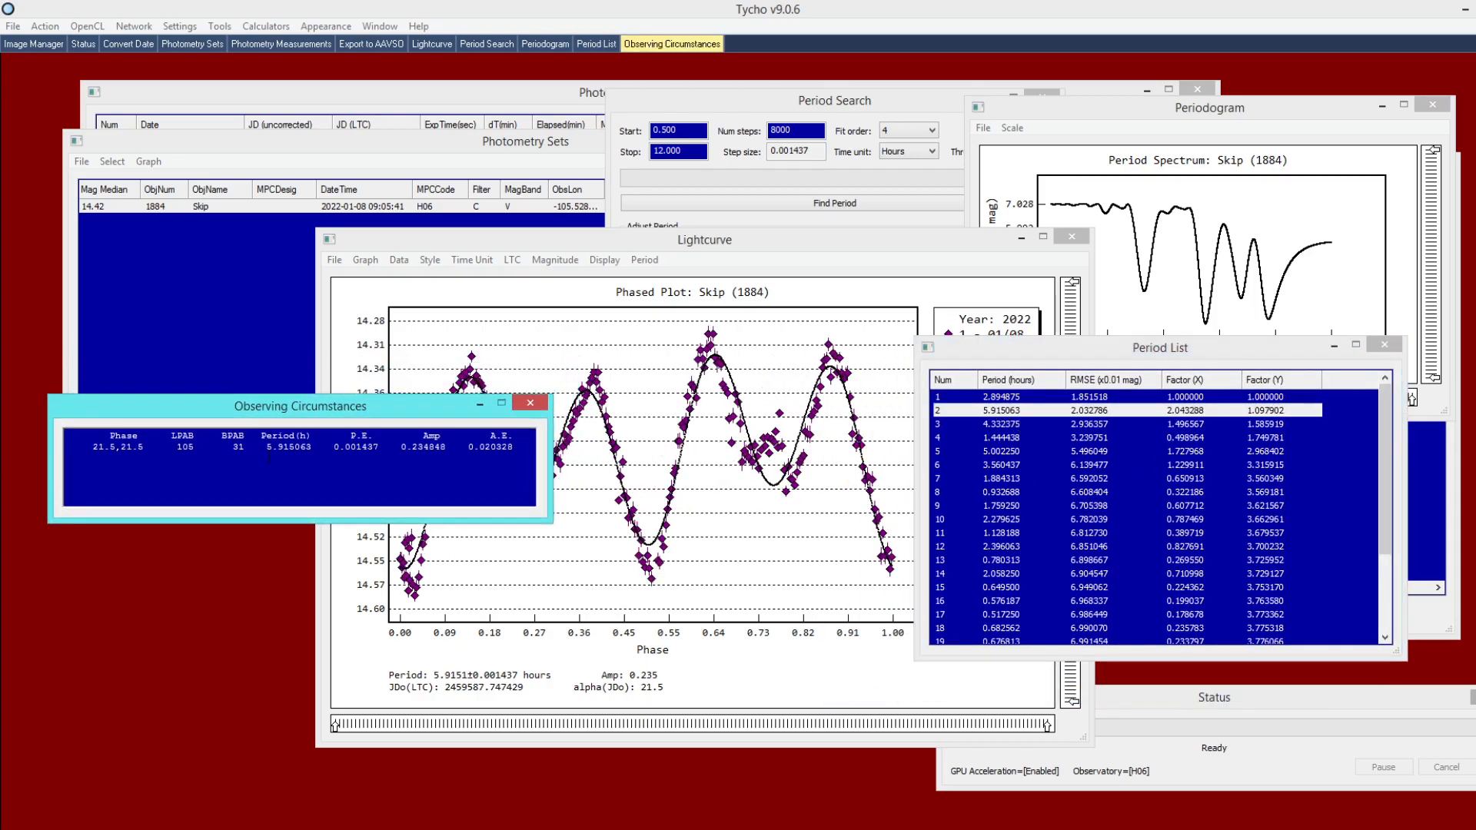
left_click(983, 427)
left_click(985, 454)
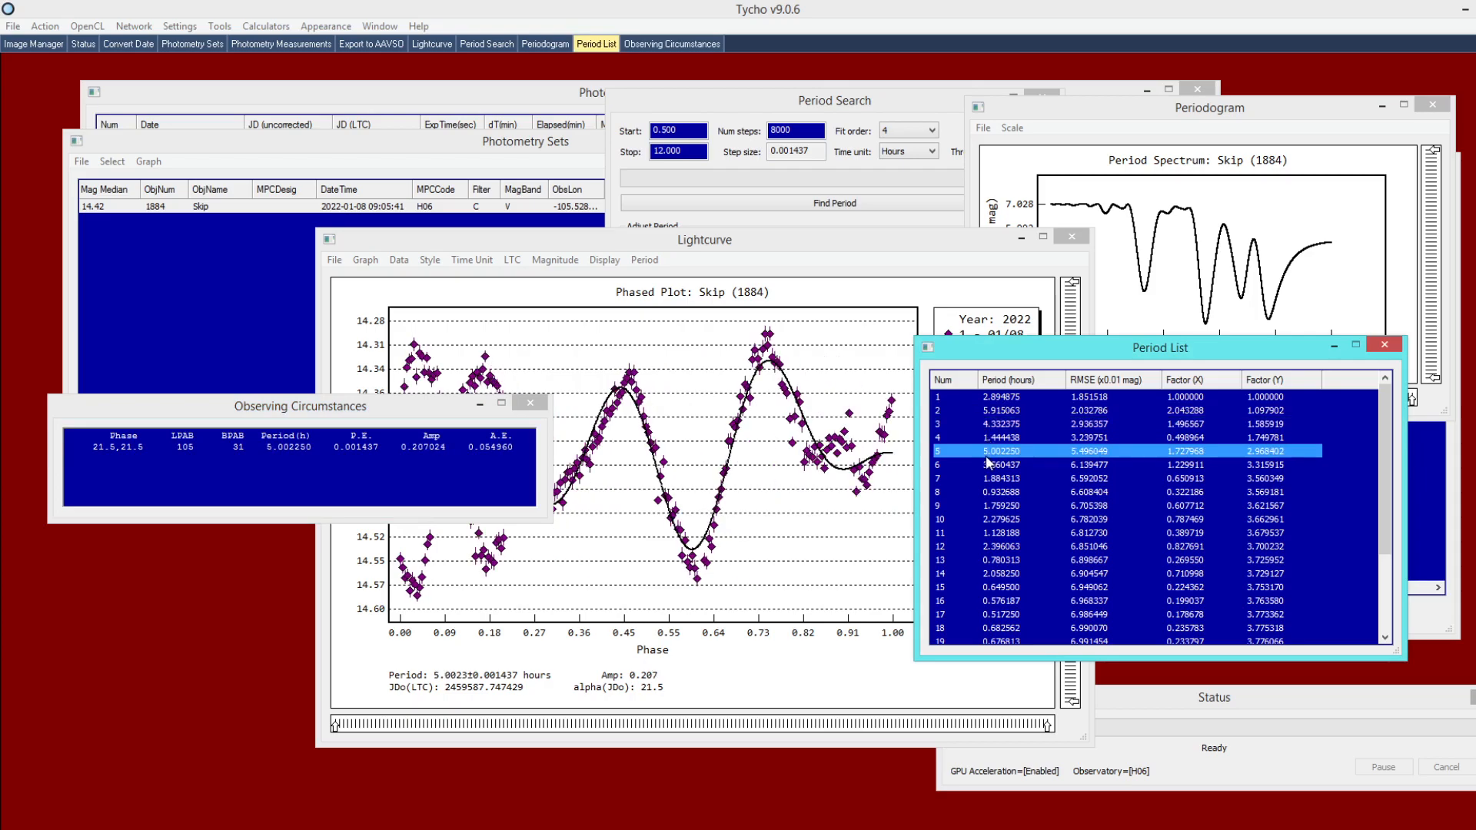
left_click(982, 421)
left_click(980, 397)
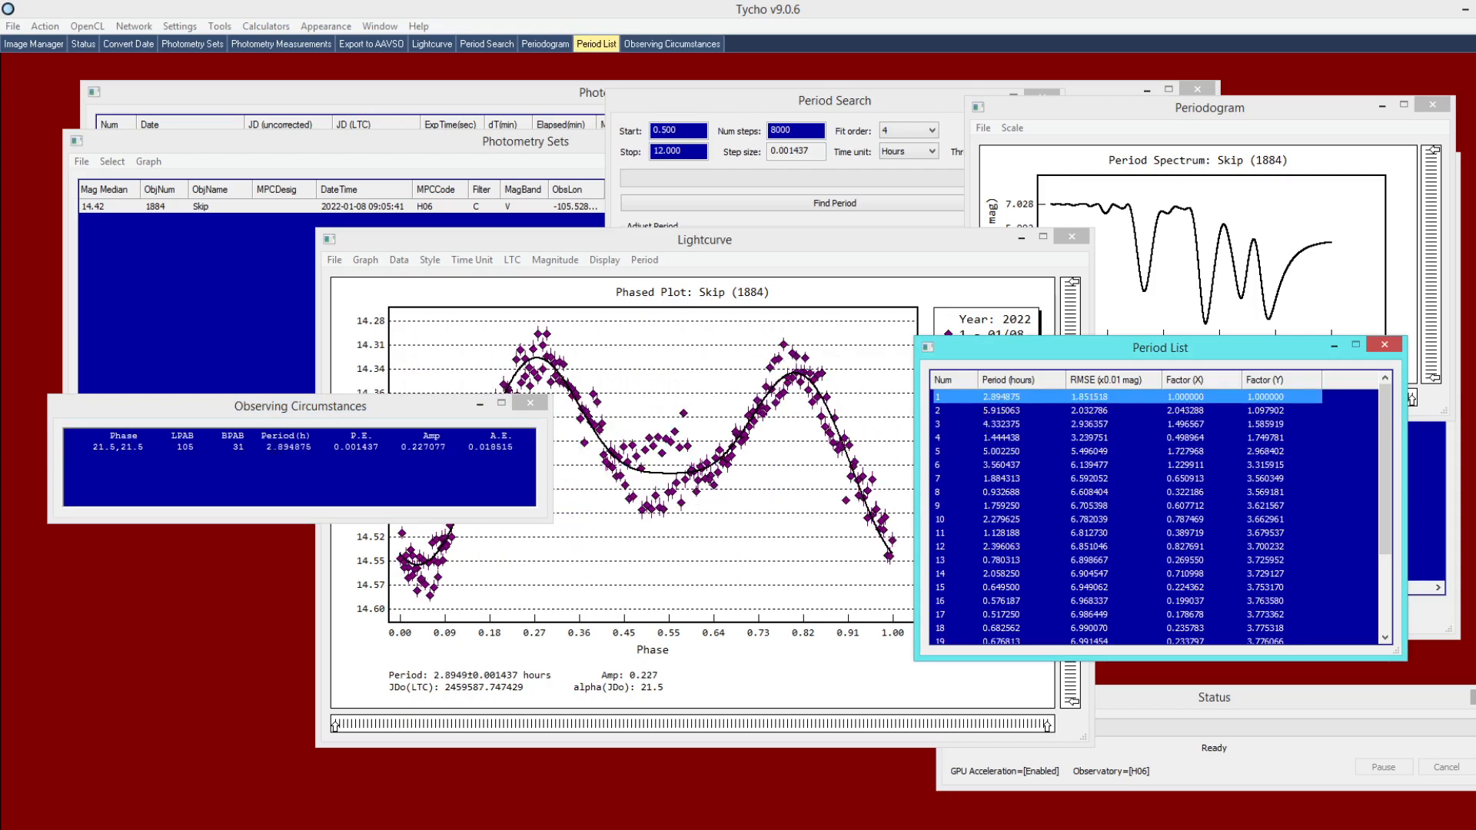
- Generate the Observing Circumstances table again from the lightcurve for the 2.894875 hour period
left_click(402, 412)
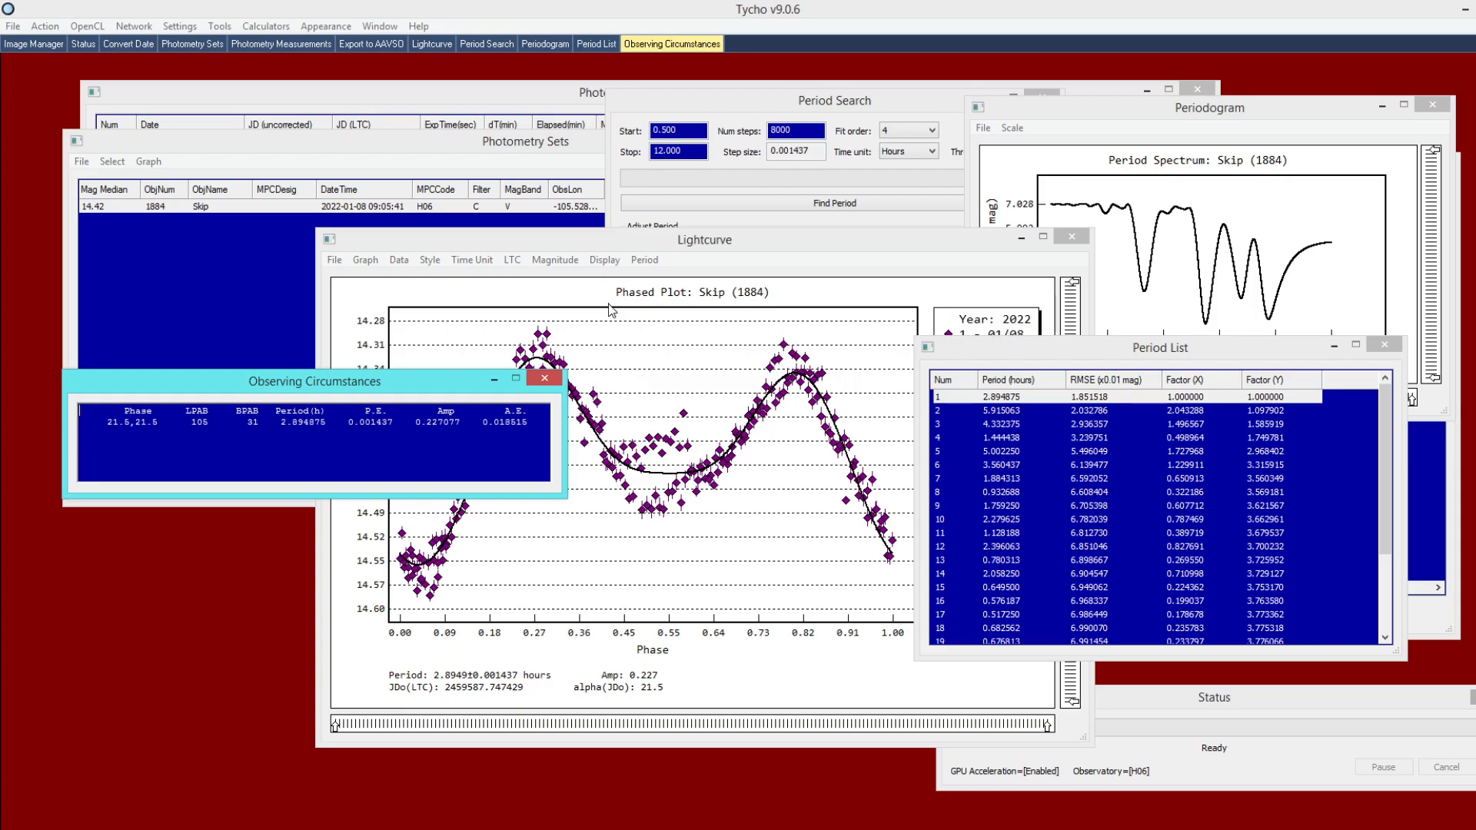
left_click(334, 260)
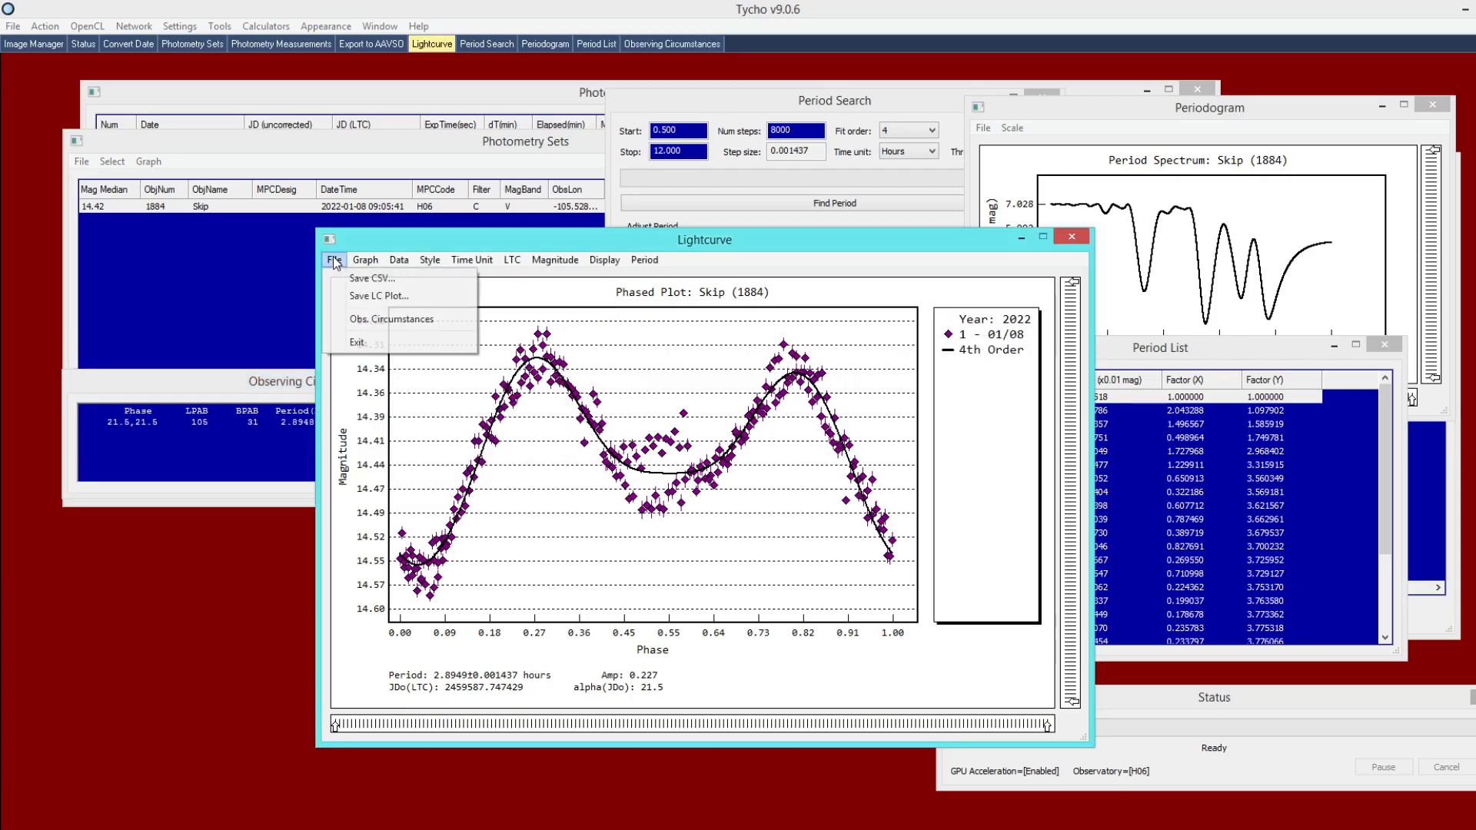
left_click(358, 323)
left_click_drag(326, 436, 365, 376)
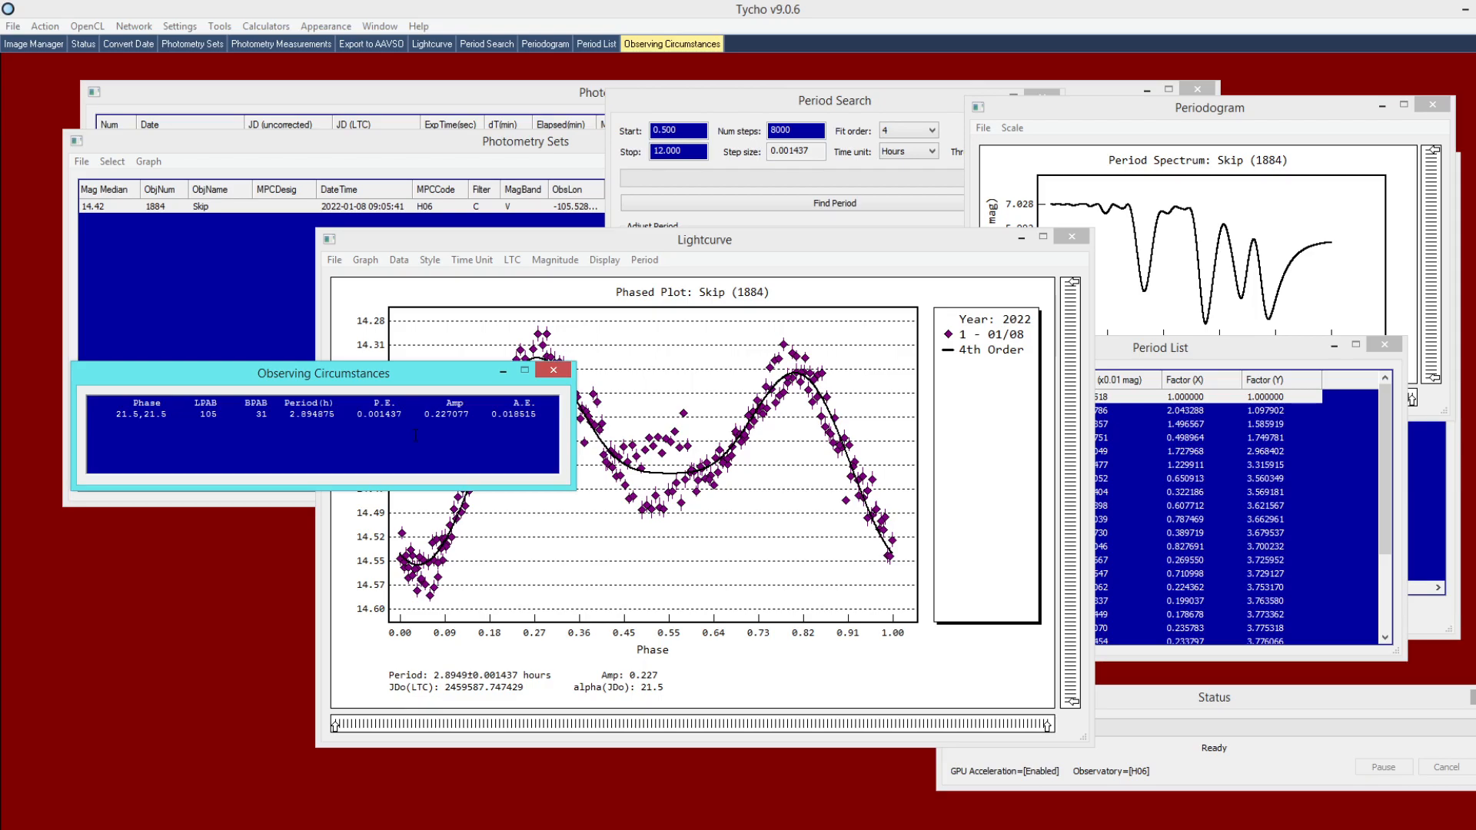
- Switch to changelog.txt in Notepad and highlight the entry about extracting .fz files from within Image Manager
key("alt+Tab")
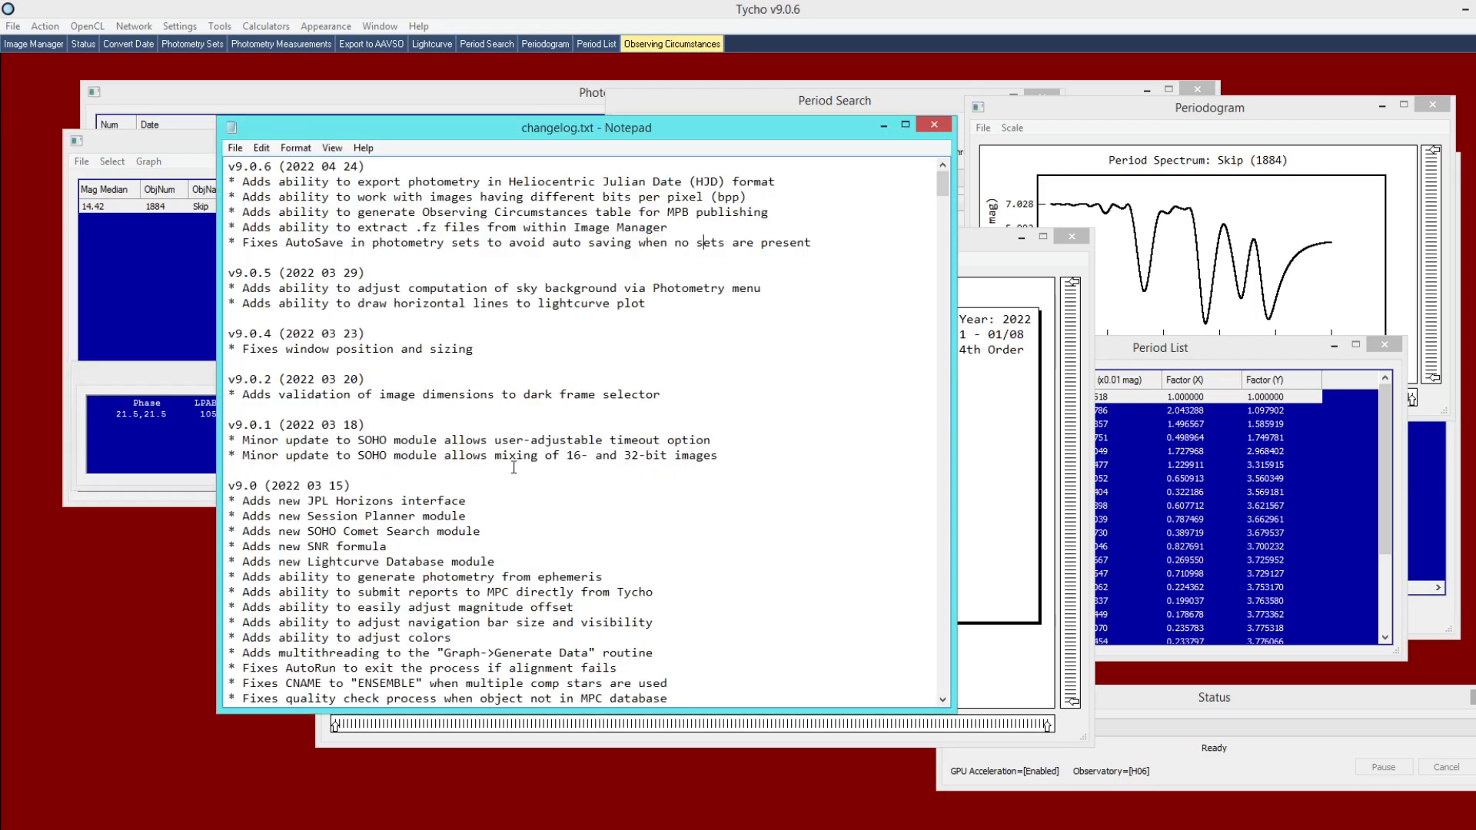
left_click_drag(669, 229, 227, 229)
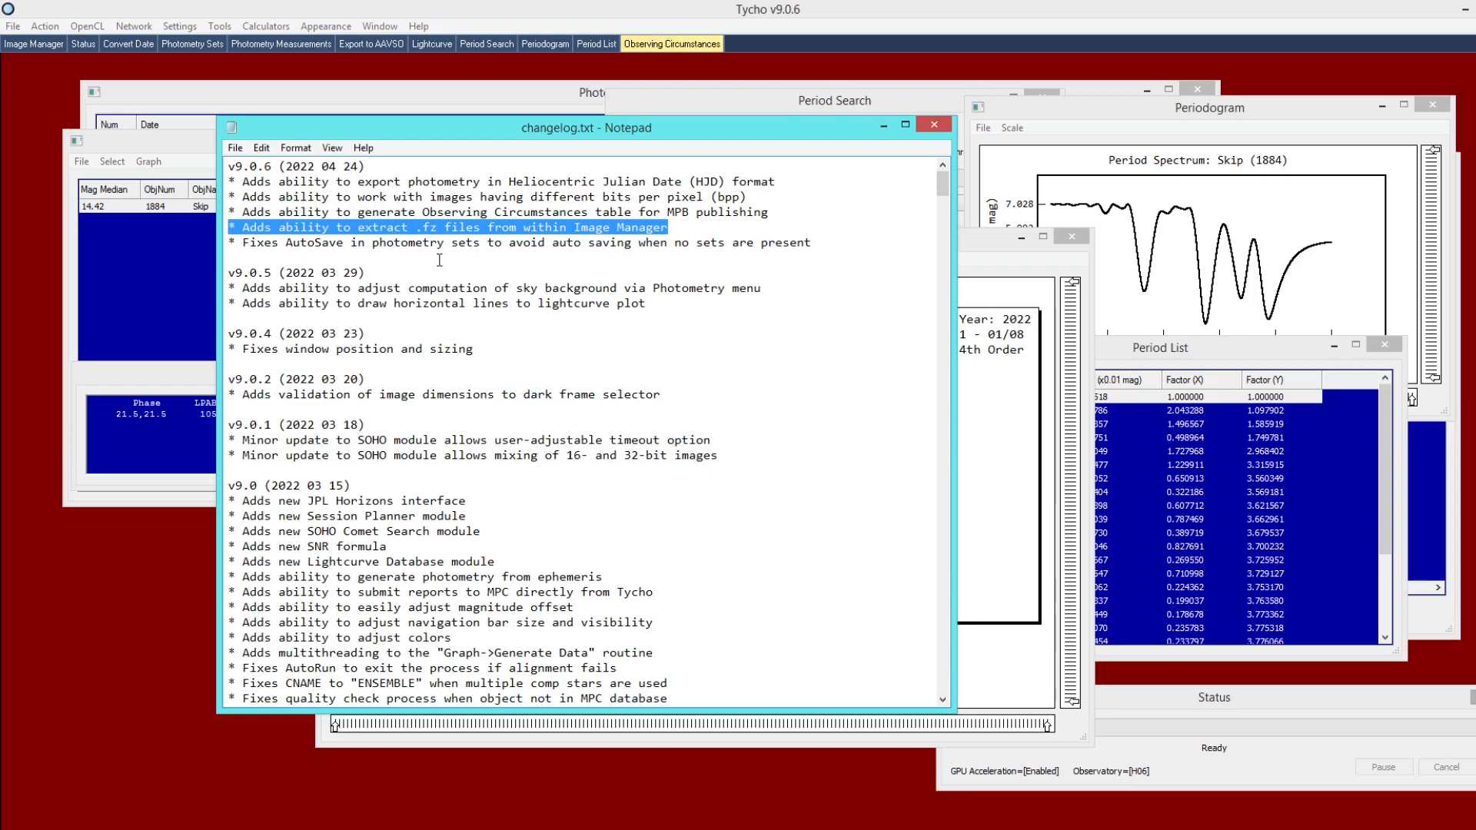
- Return to Tycho's Image Manager and browse for images to load in the ds1_fz folder inside 0000-8000
left_click(52, 45)
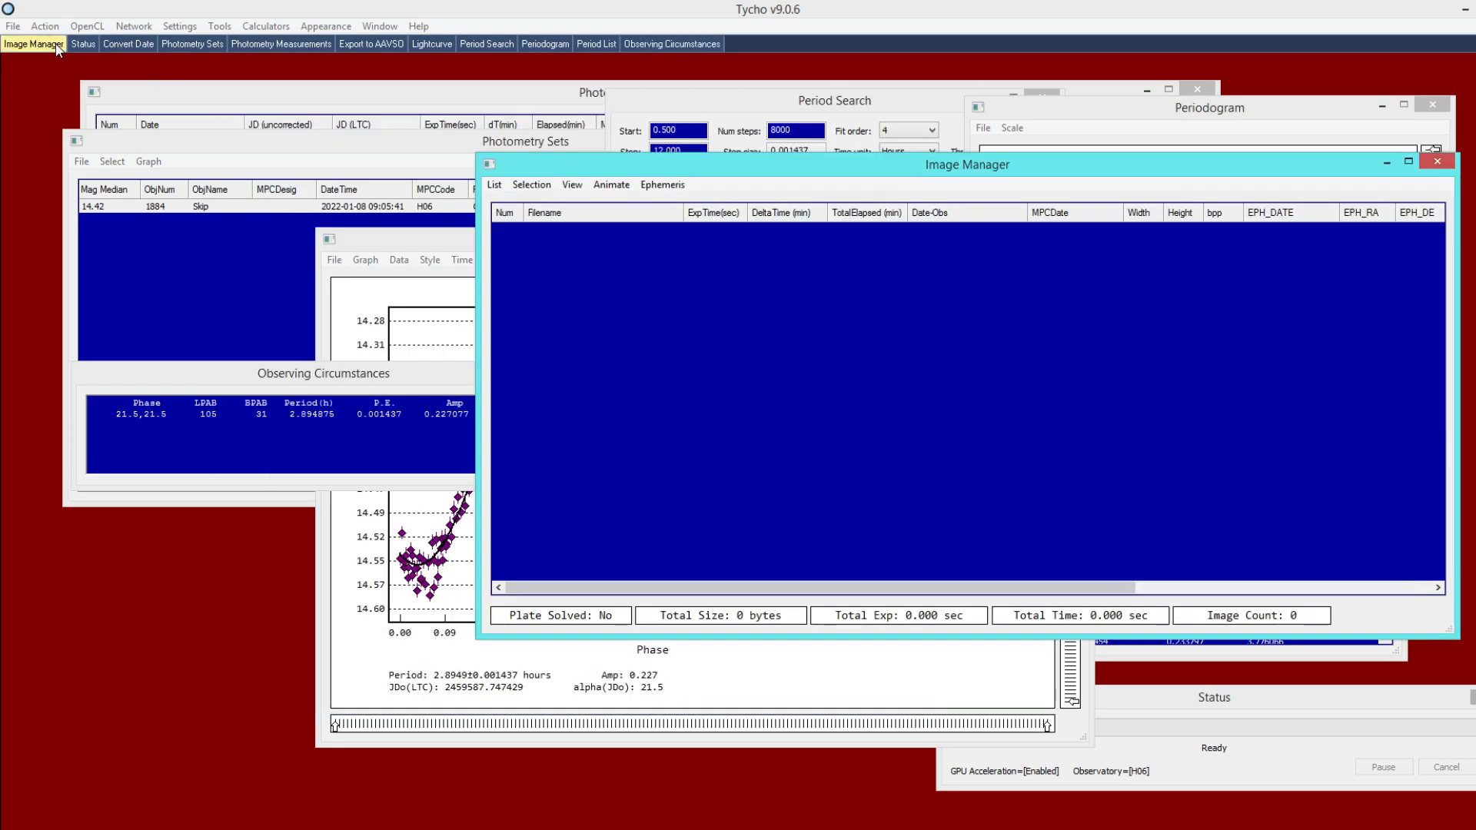
left_click(494, 185)
left_click(527, 202)
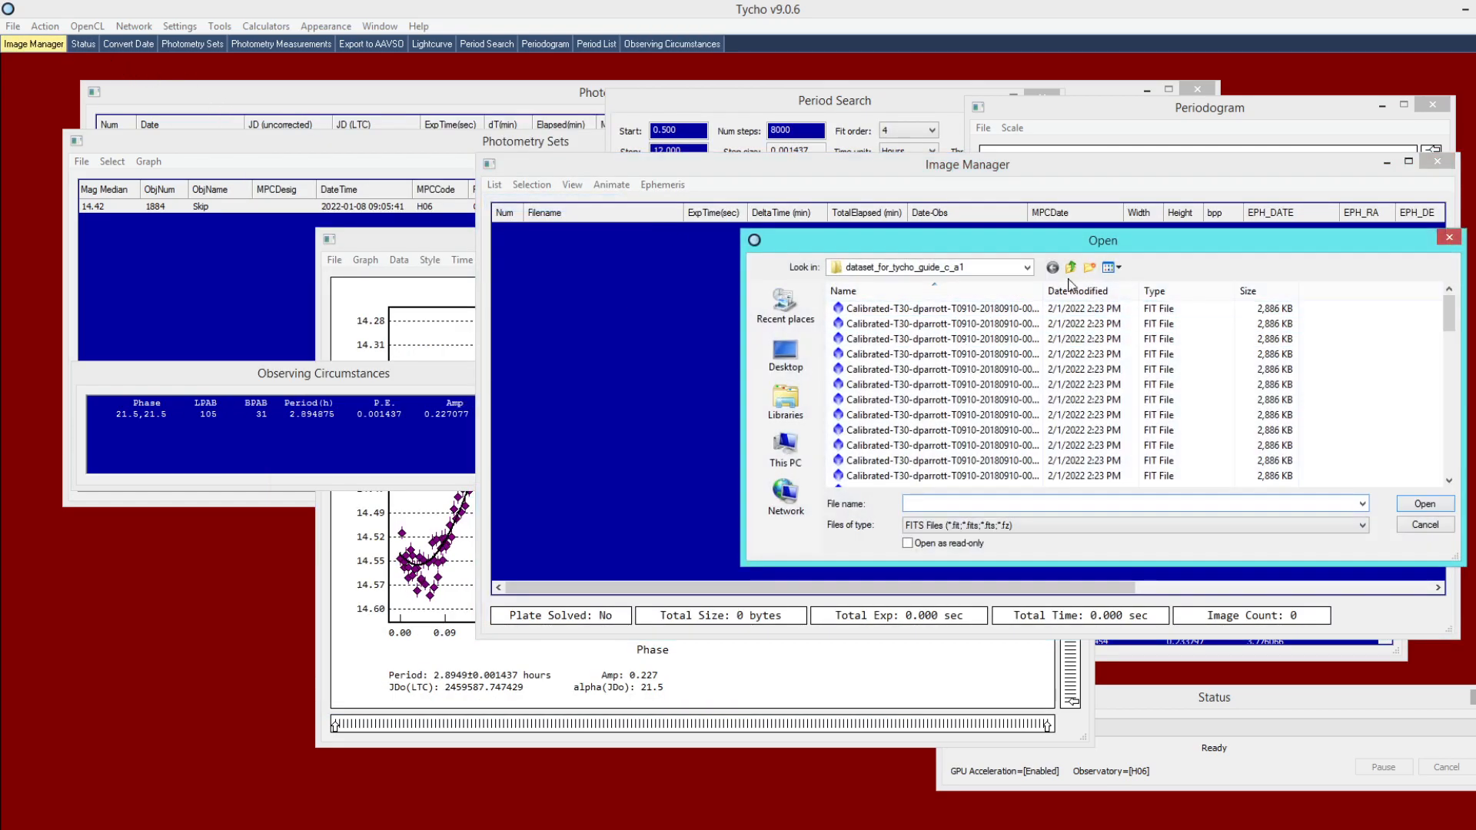
left_click(1072, 268)
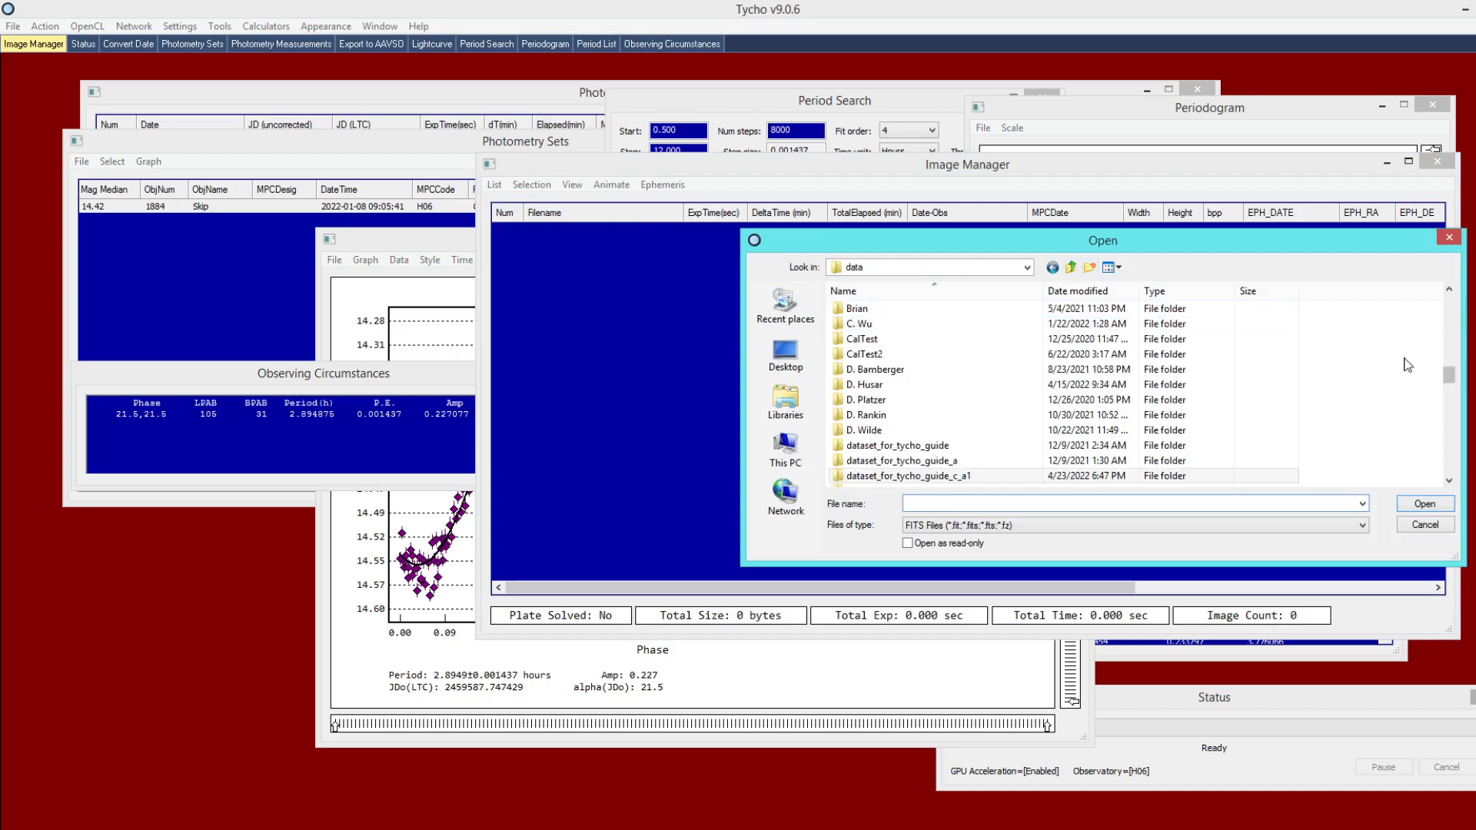
left_click_drag(1450, 378, 1340, 274)
double_click(921, 312)
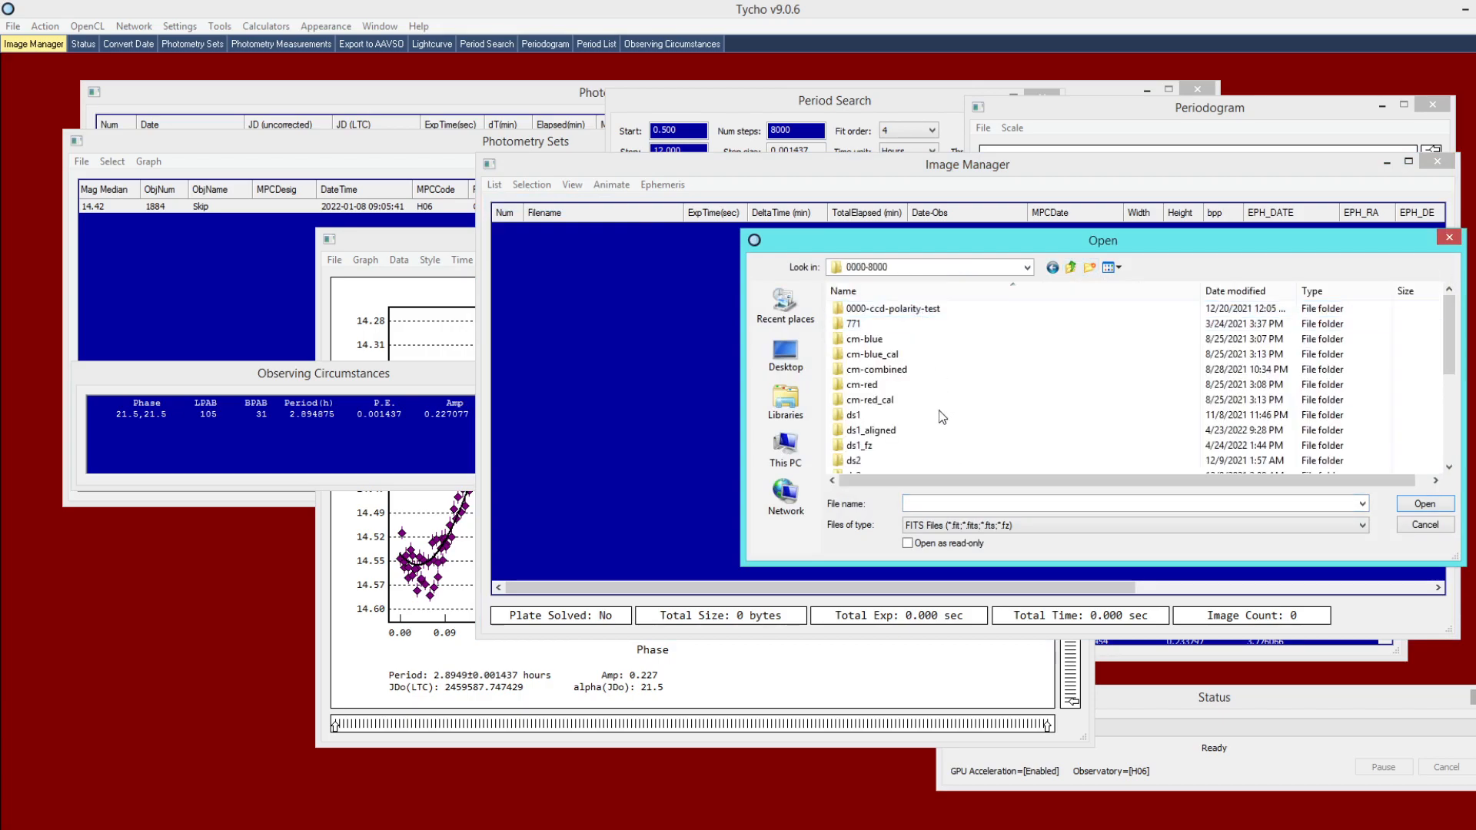
double_click(902, 447)
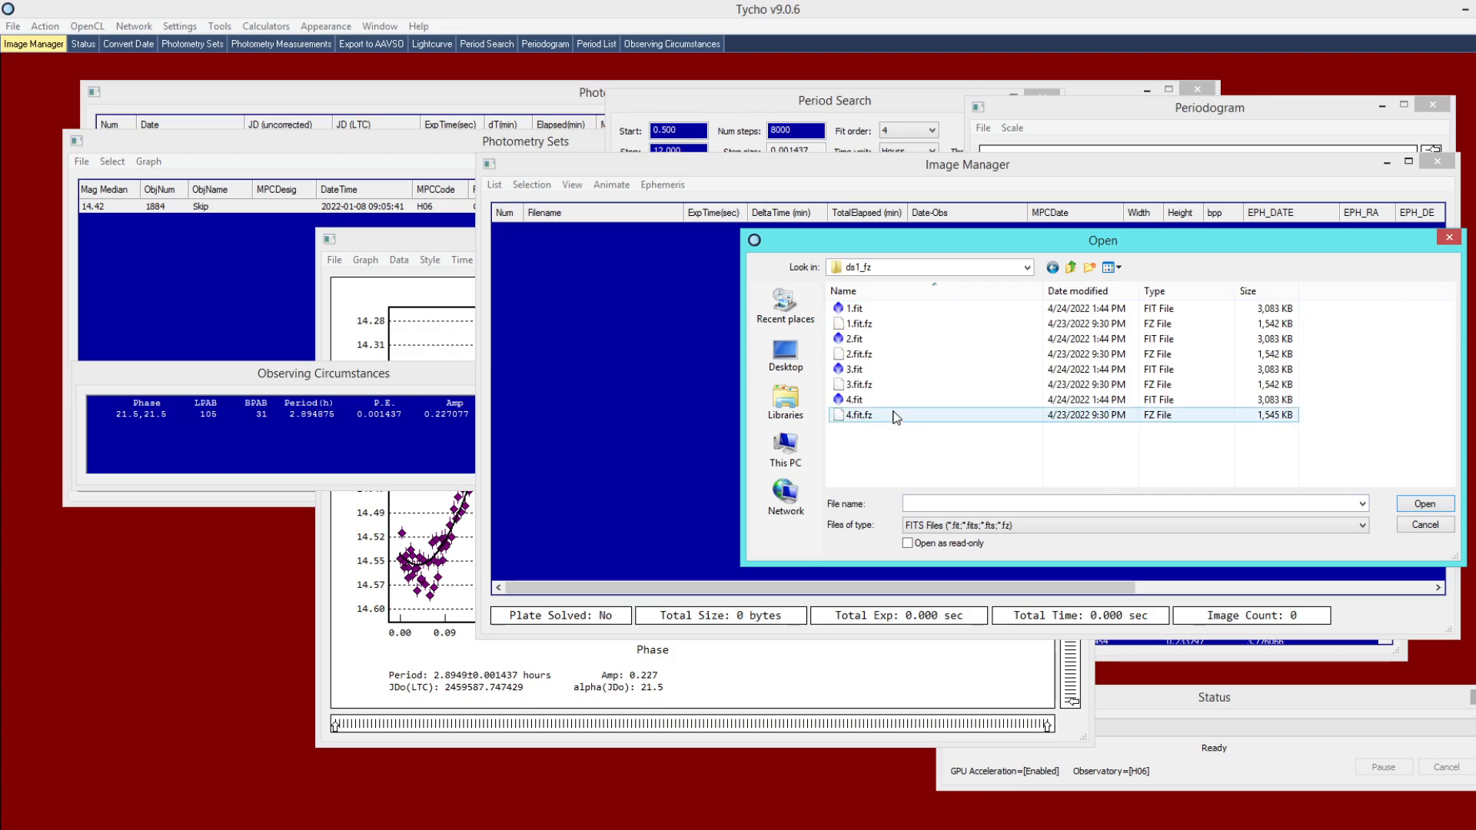
- Delete the uncompressed files 1.fit, 2.fit, 3.fit and 4.fit from the ds1_fz folder
left_click(882, 308)
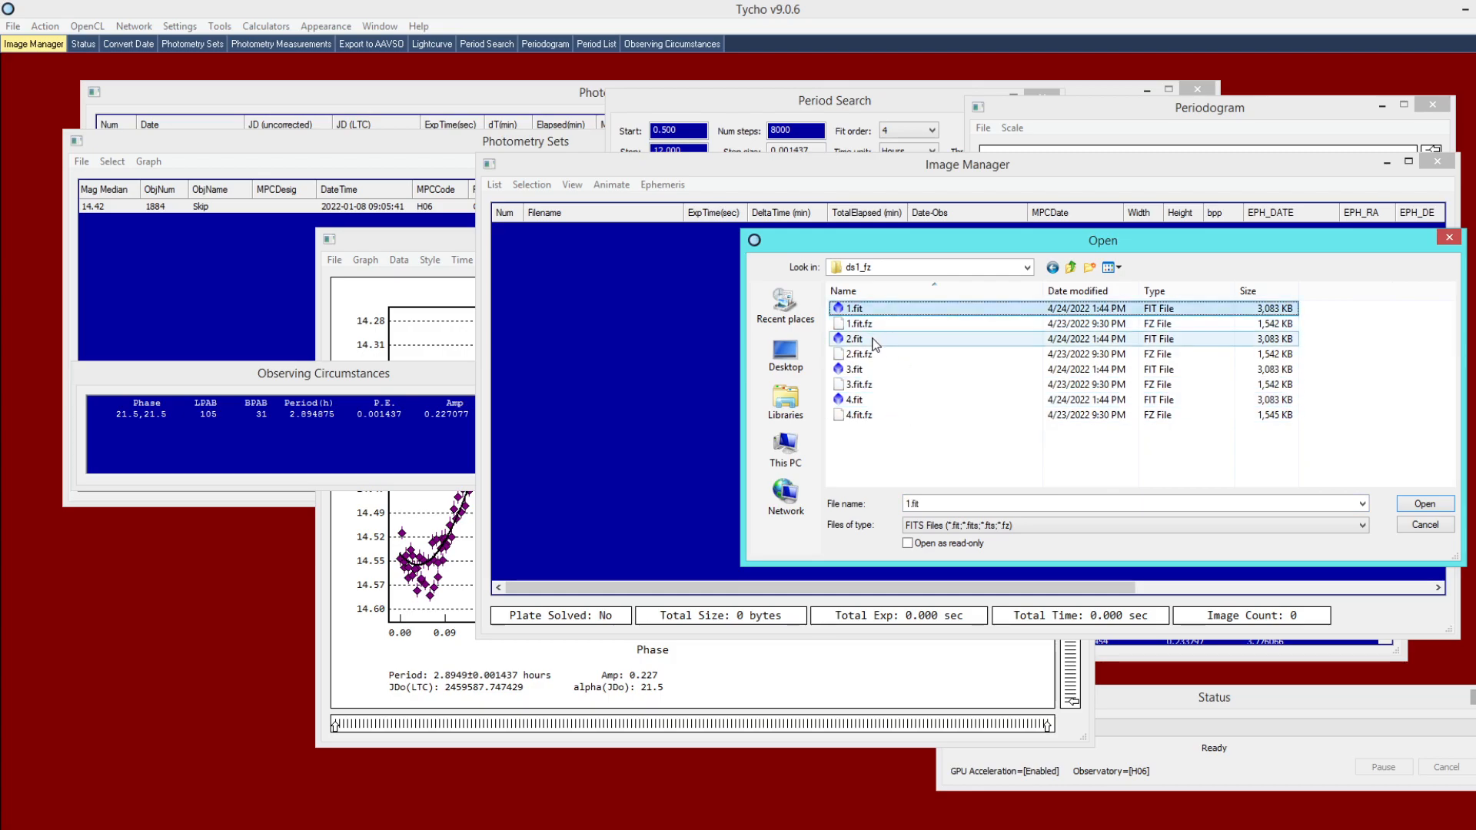
left_click(855, 339, "ctrl")
left_click(861, 369, "ctrl")
left_click(861, 400, "ctrl")
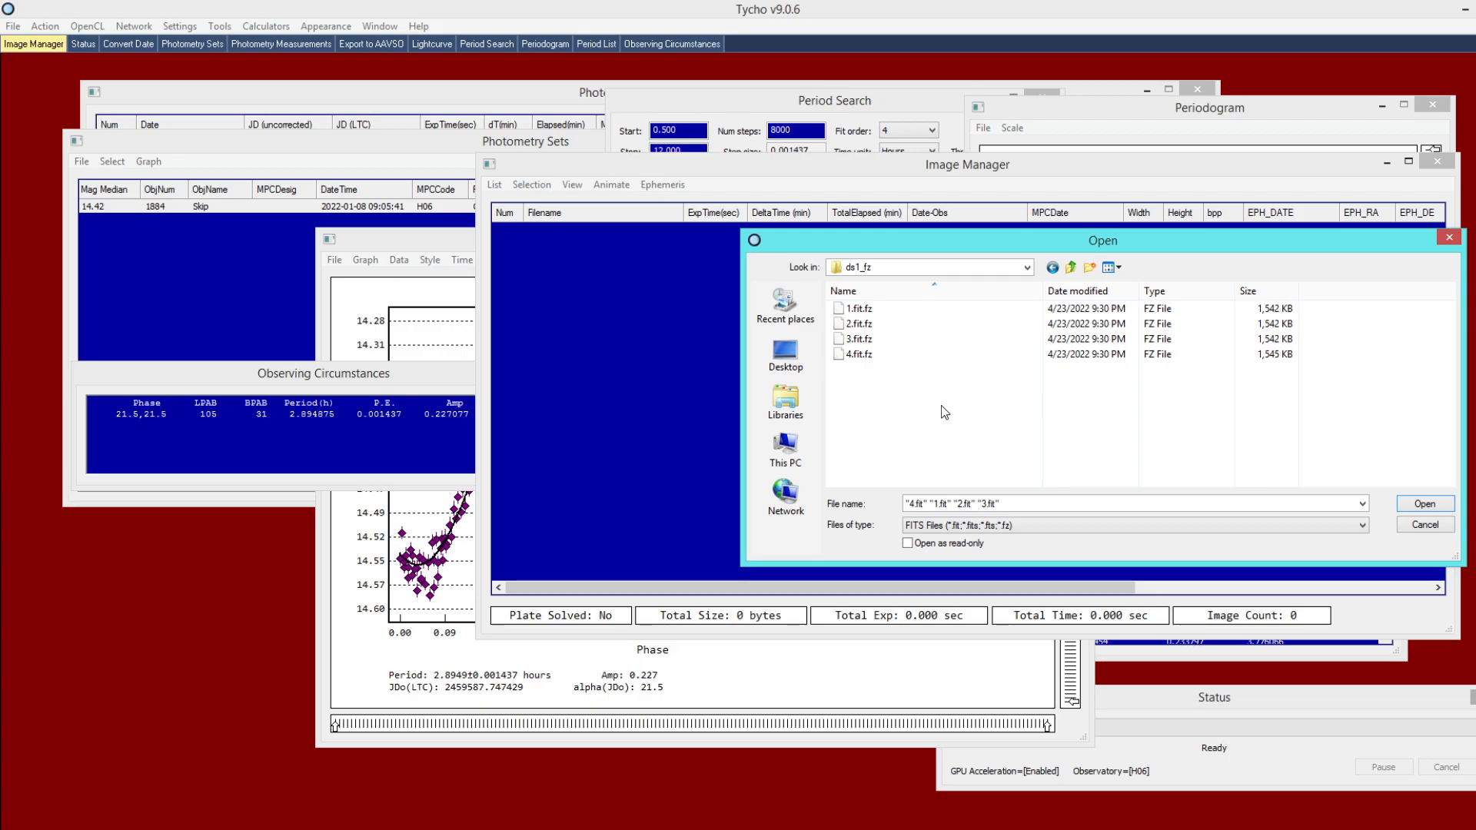
- Load the compressed files 1.fit.fz through 4.fit.fz into the Image Manager
left_click_drag(941, 404, 862, 298)
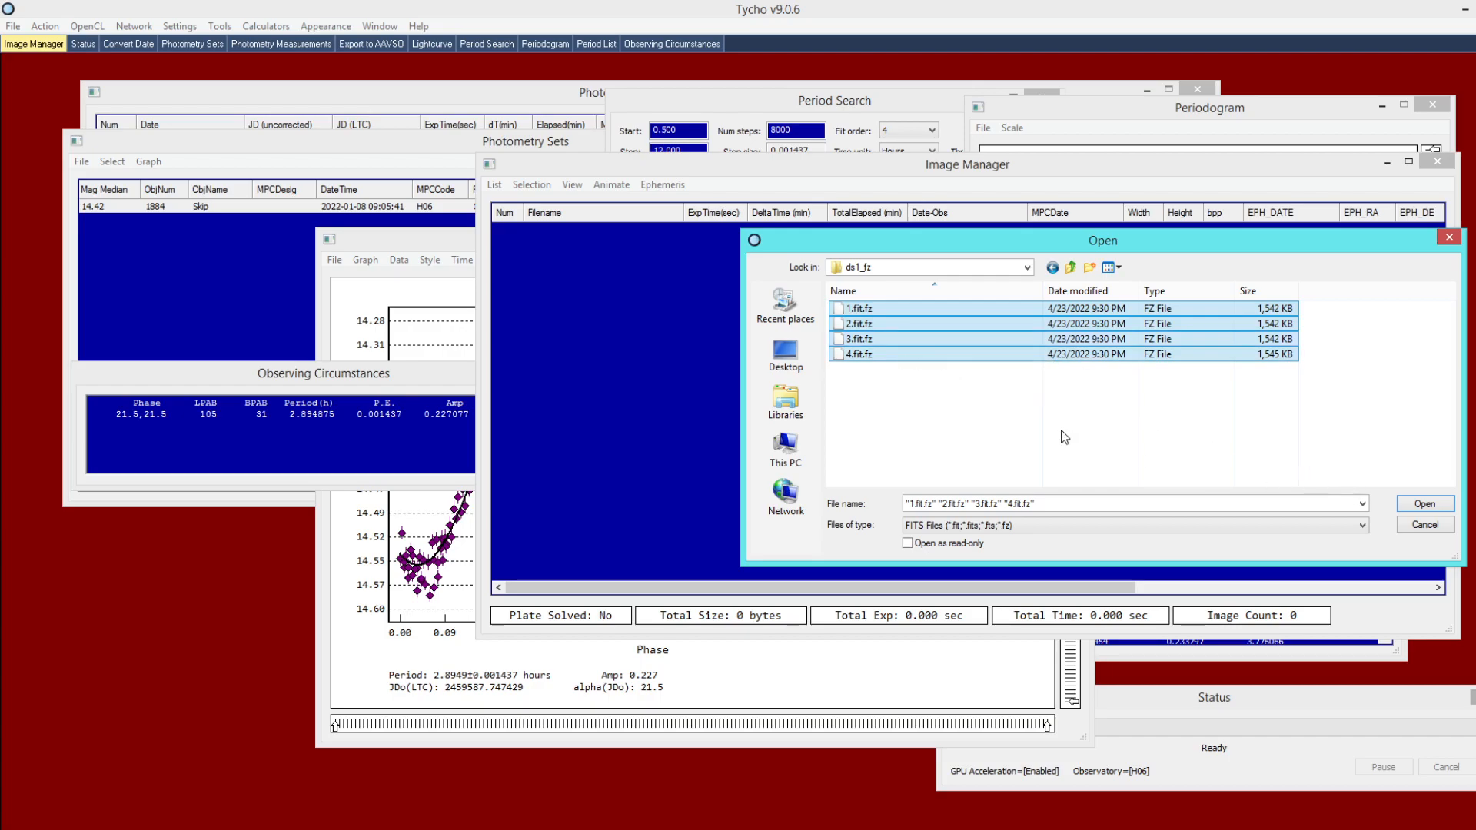
left_click_drag(900, 235, 841, 207)
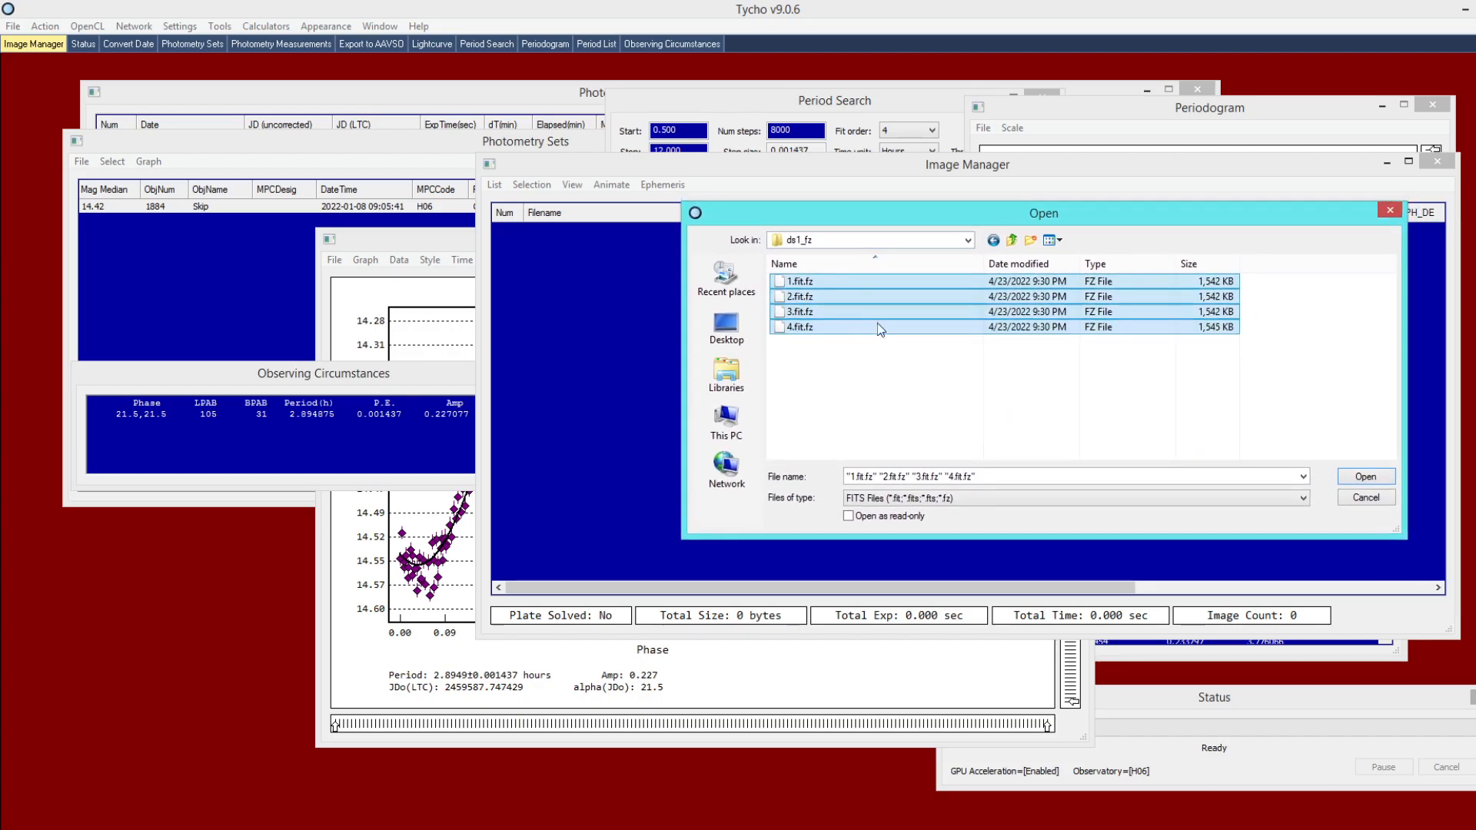
left_click(1379, 483)
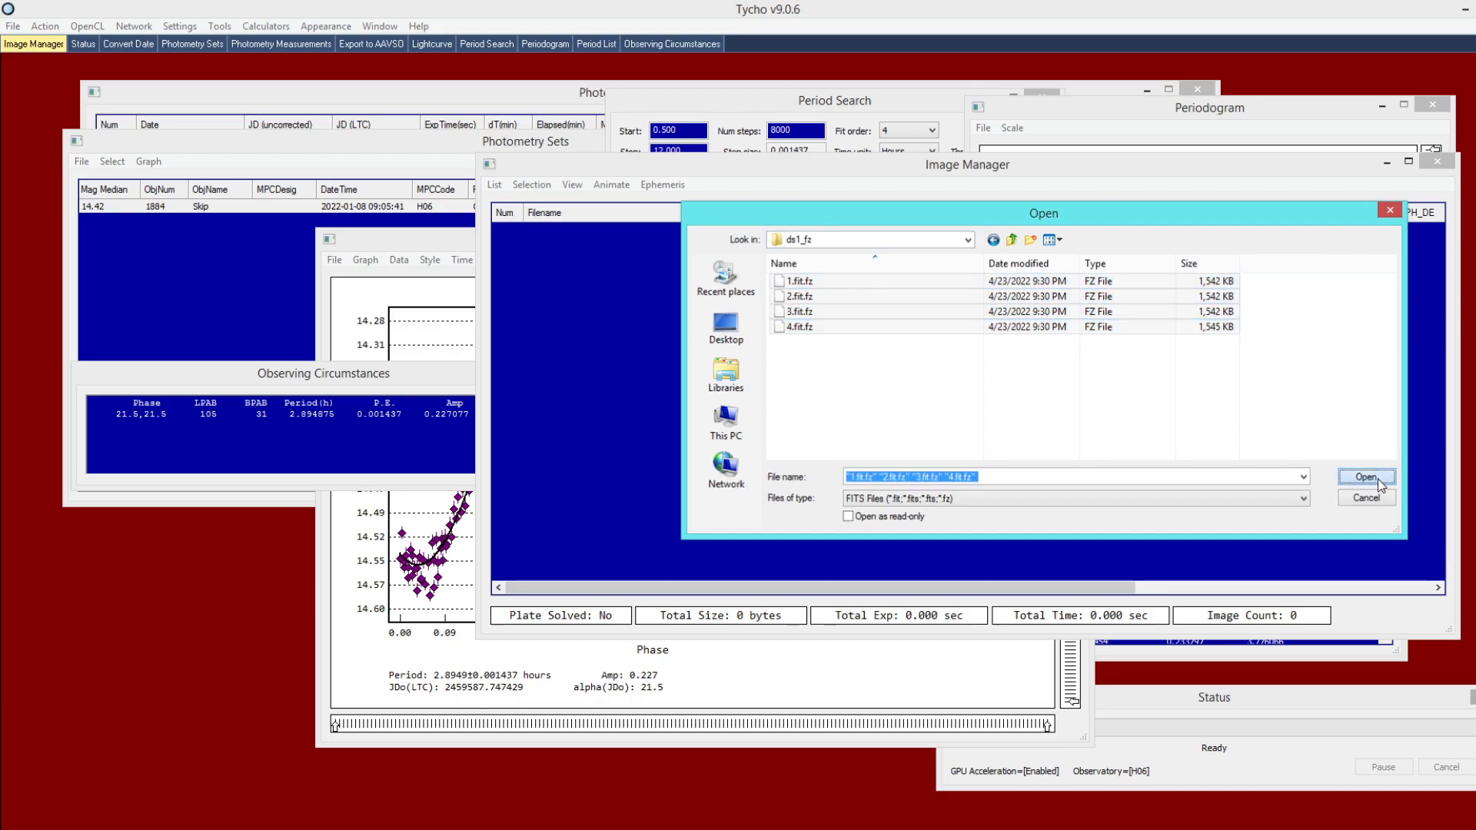
- Display the extracted images in the Image Viewer and move the viewer to uncover the image list
left_click(44, 26)
left_click(57, 45)
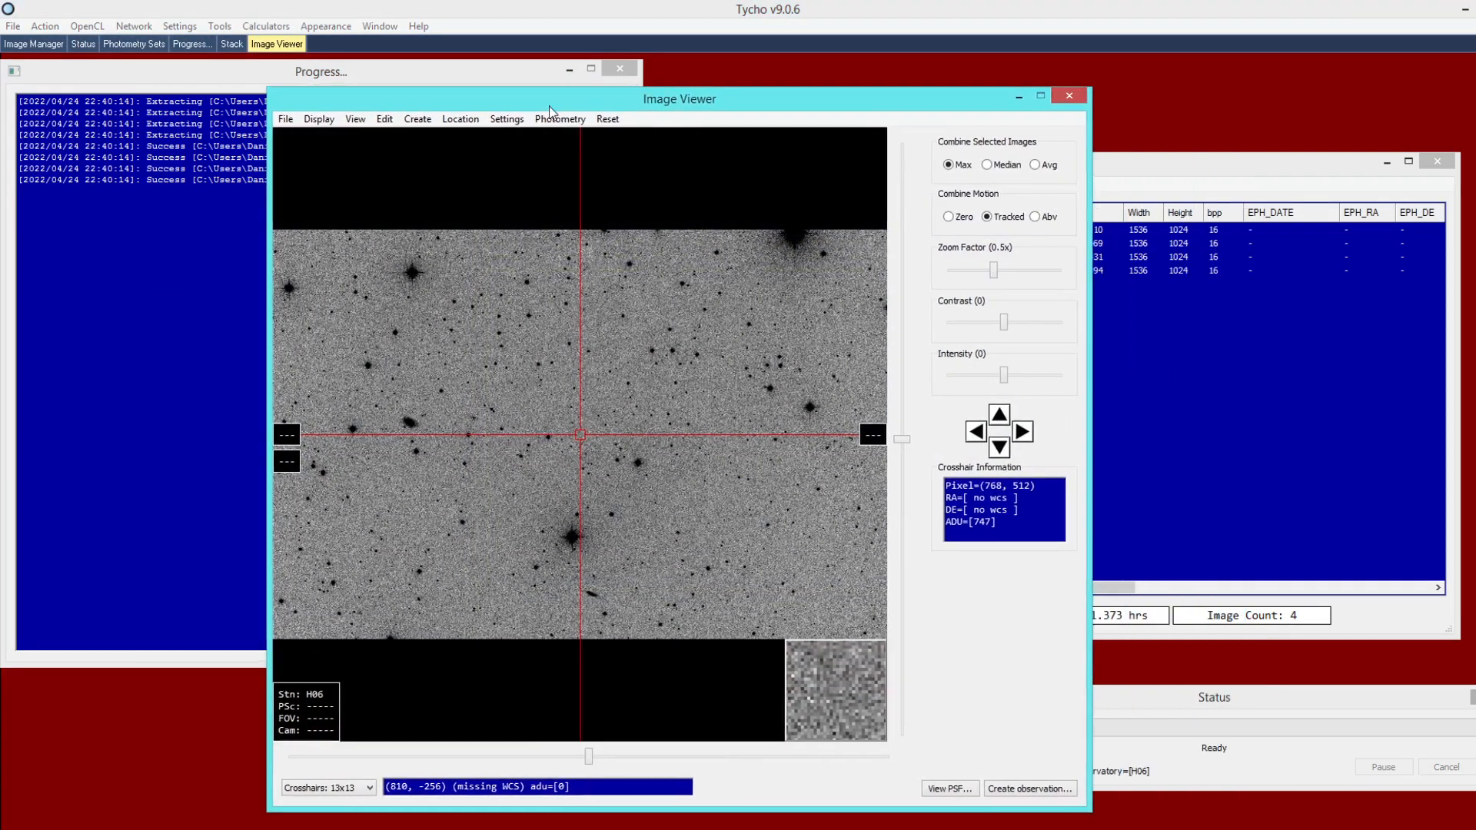
left_click_drag(550, 106, 482, 109)
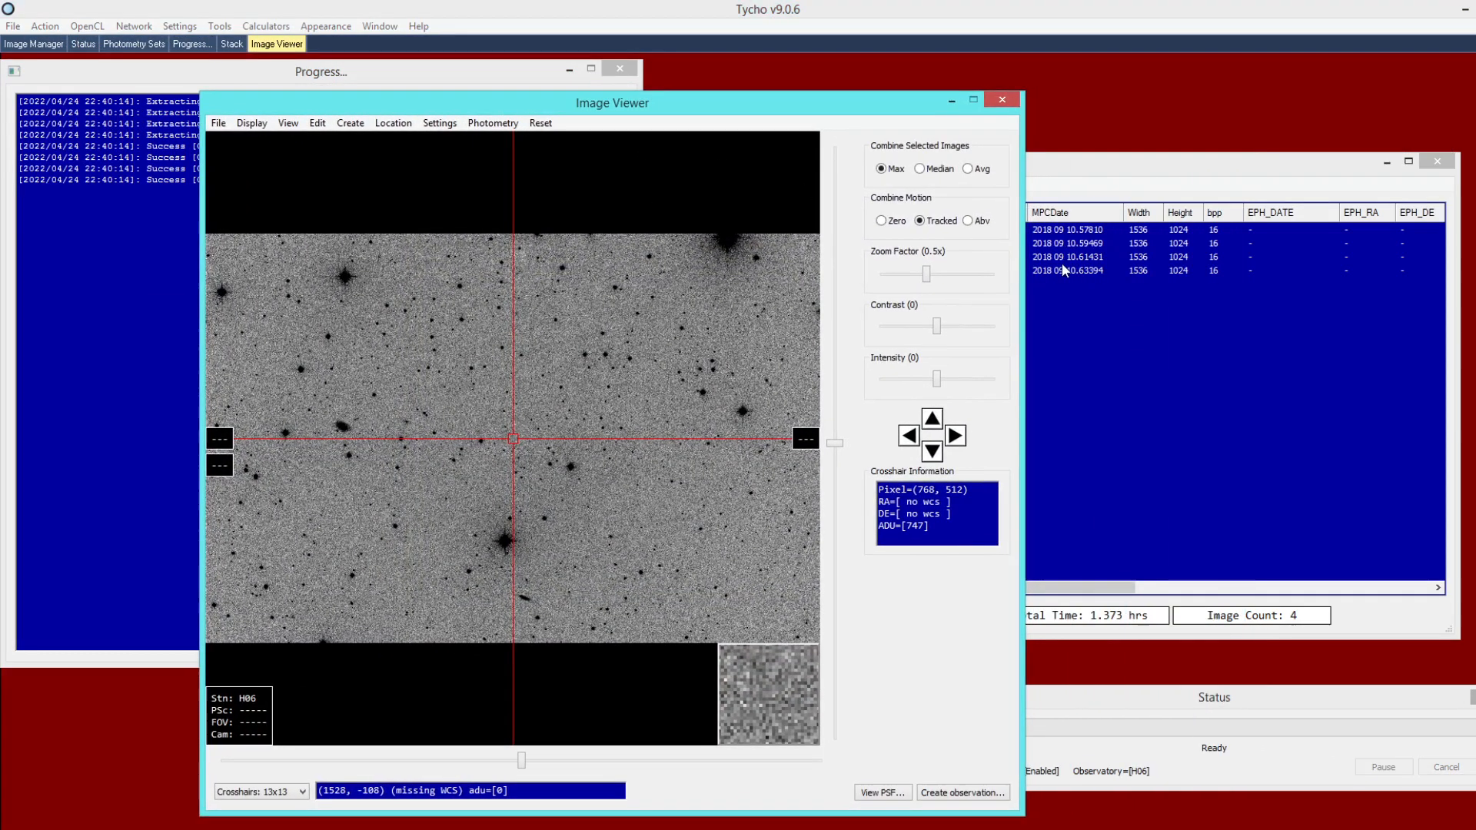
- Select individual extracted images in the Image Manager, ending on the fourth, and arrange the window beside the Image Viewer
left_click(1064, 232)
left_click(1057, 244)
left_click(1041, 271)
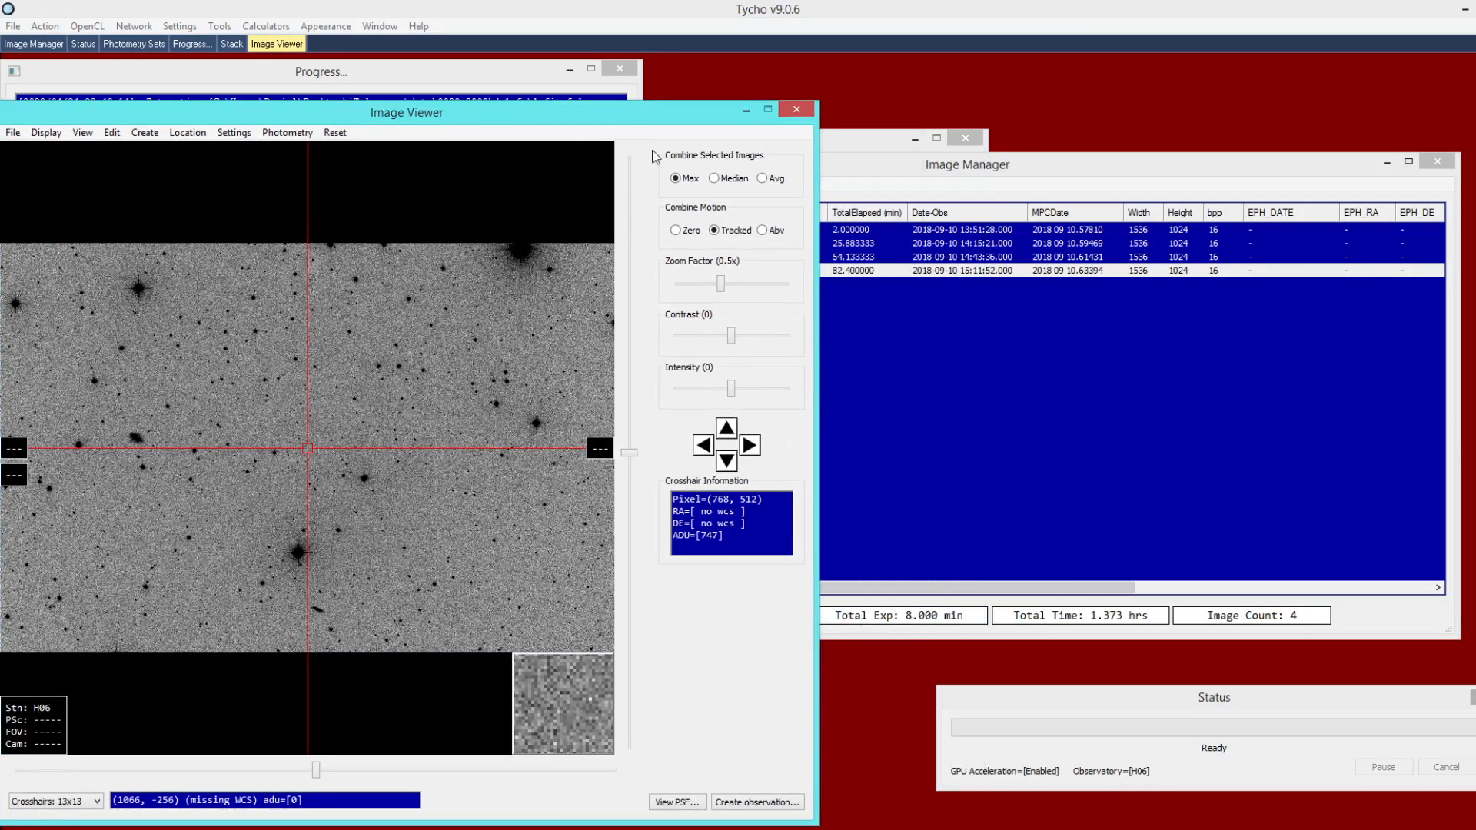
left_click(958, 175)
left_click_drag(958, 175, 995, 176)
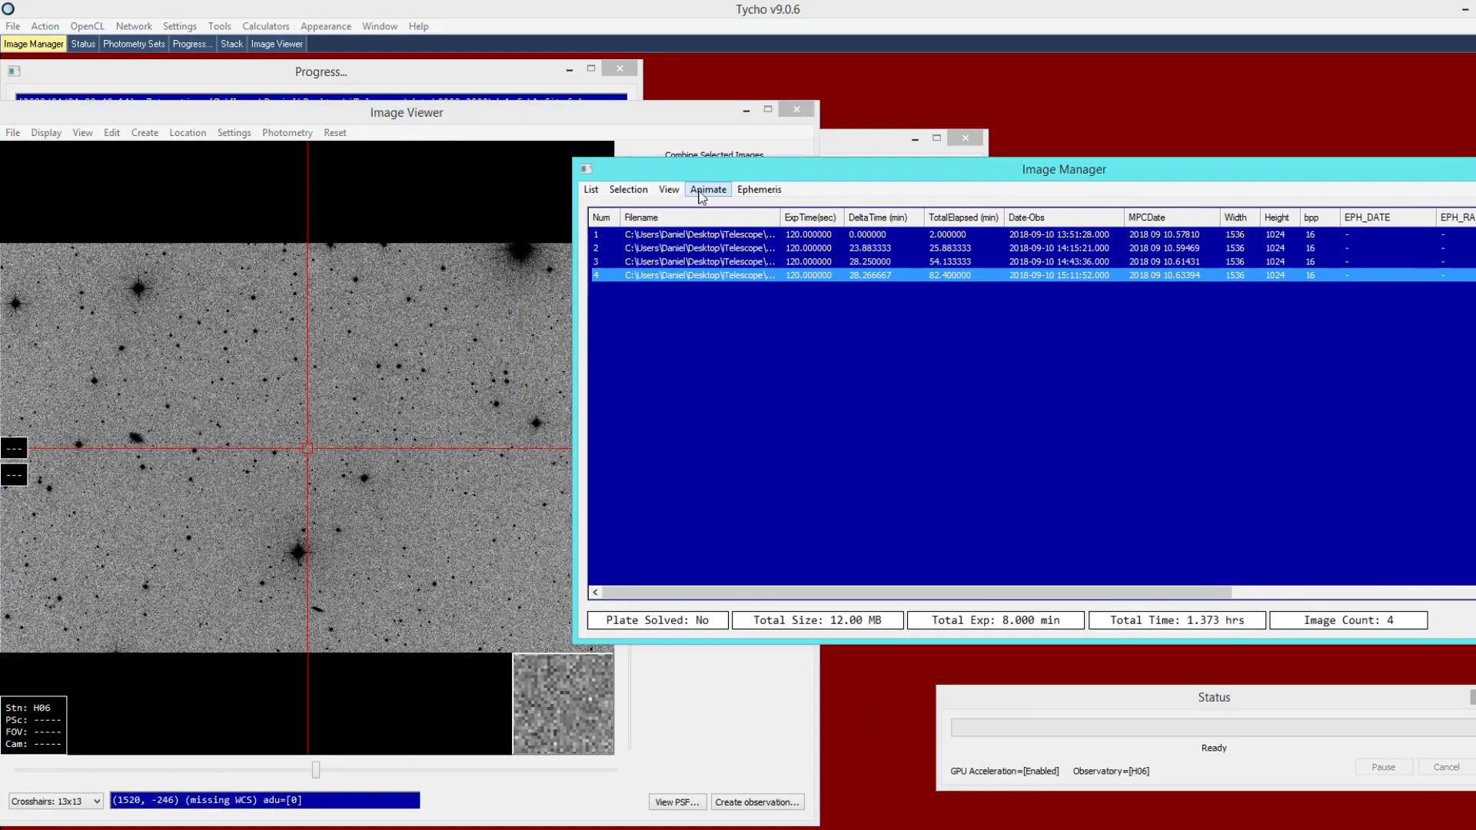
- Animate the four extracted images, move the Image Viewer into clear view at 1x zoom, and return to the Image Manager
left_click(699, 193)
left_click(713, 234)
left_click(392, 328)
left_click_drag(446, 114, 529, 110)
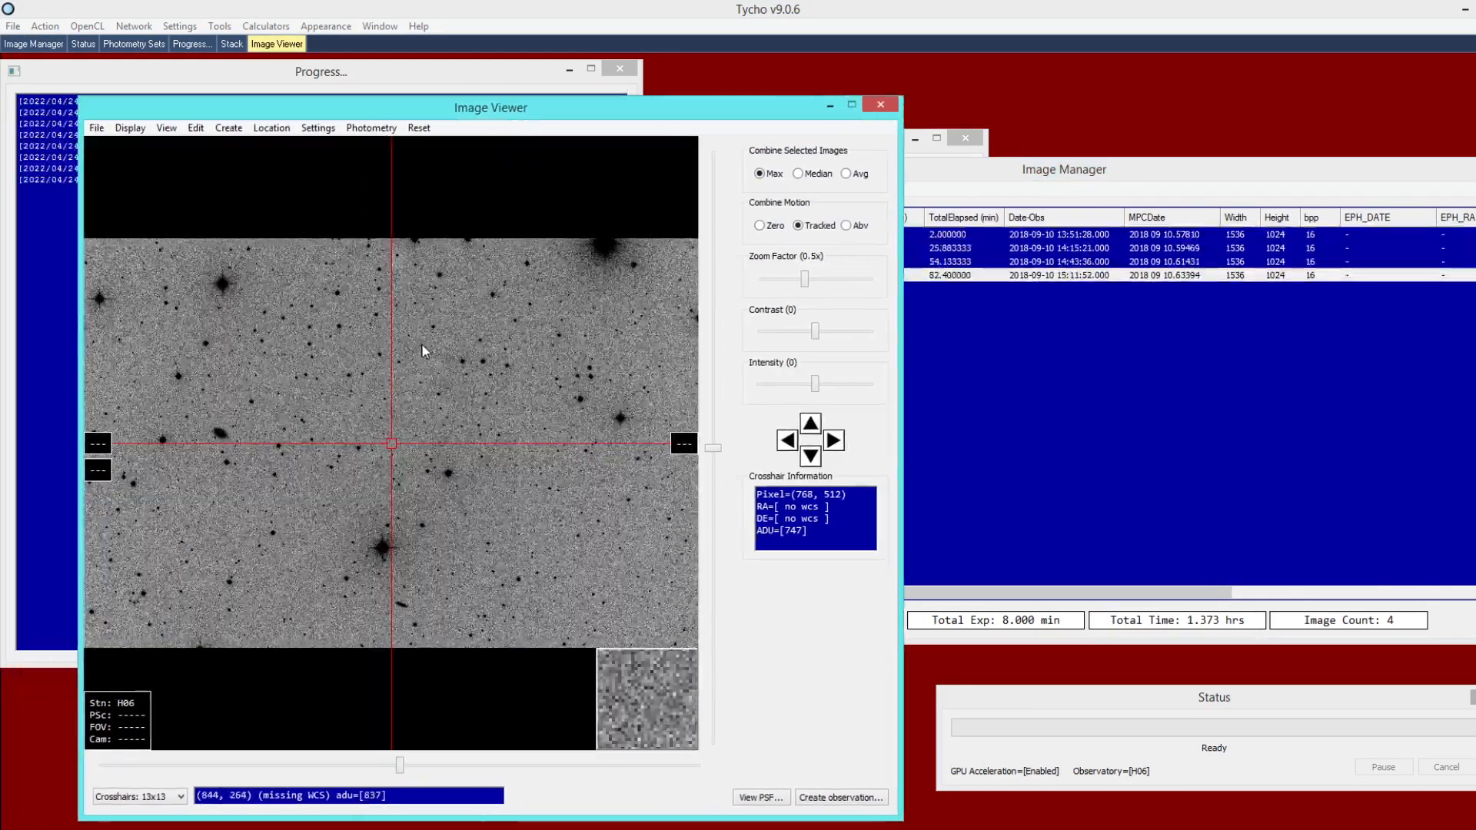
scroll(422, 342, "up", 1)
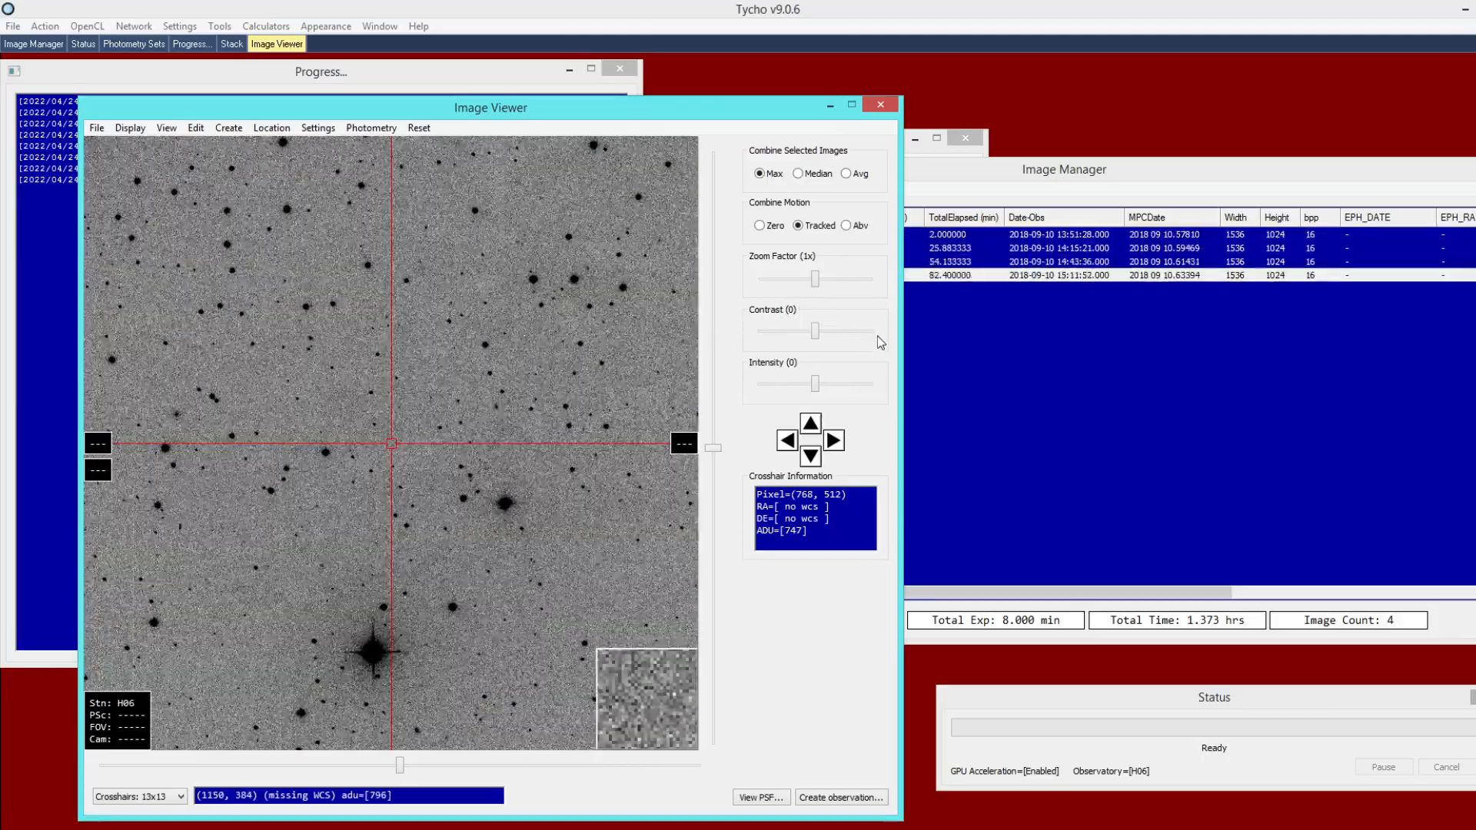
left_click(1012, 333)
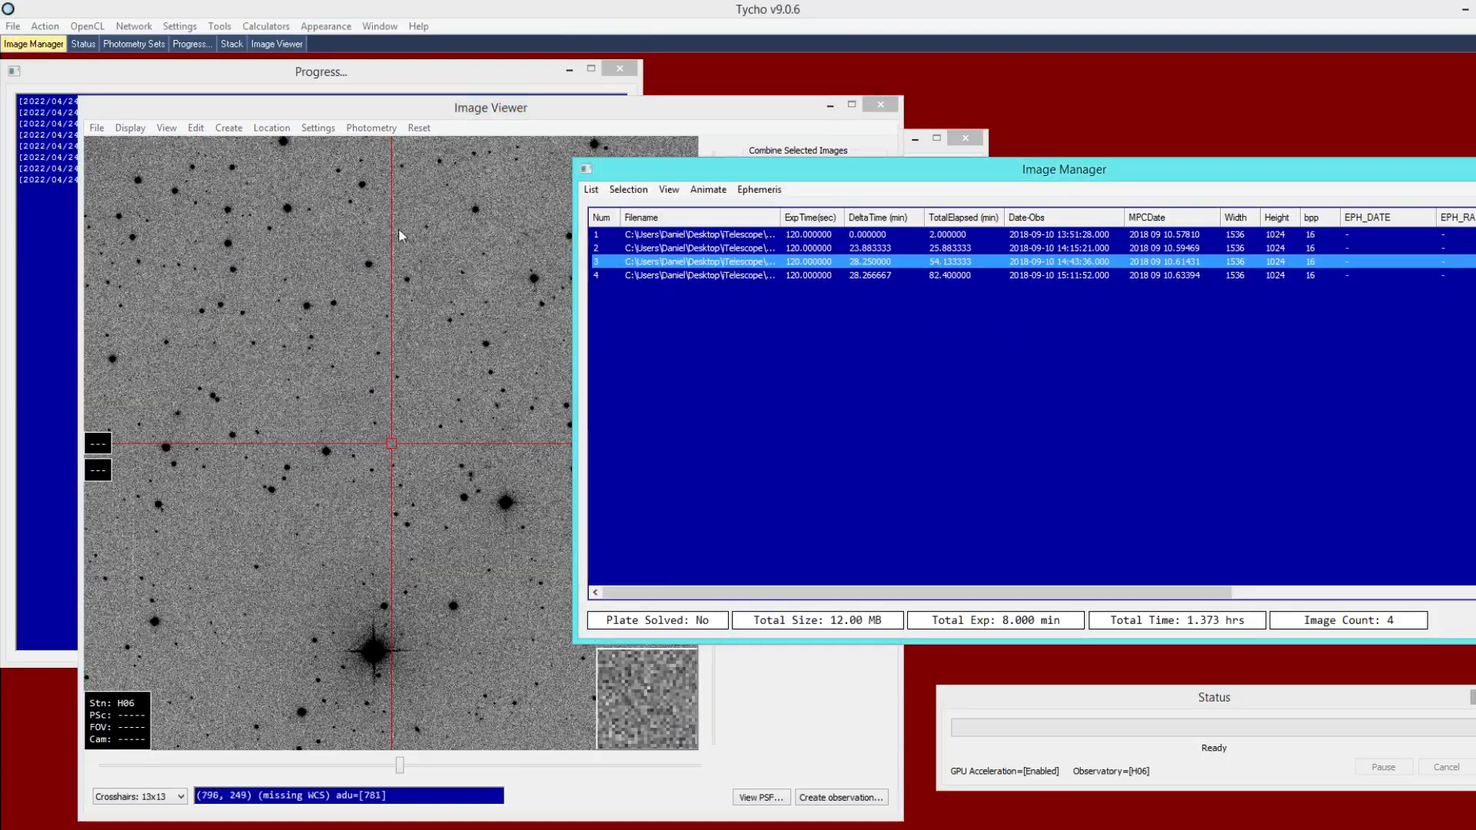
- Bring the Progress window's extraction log into view, then reset and clear the Image Manager's image list
left_click(217, 79)
left_click(668, 306)
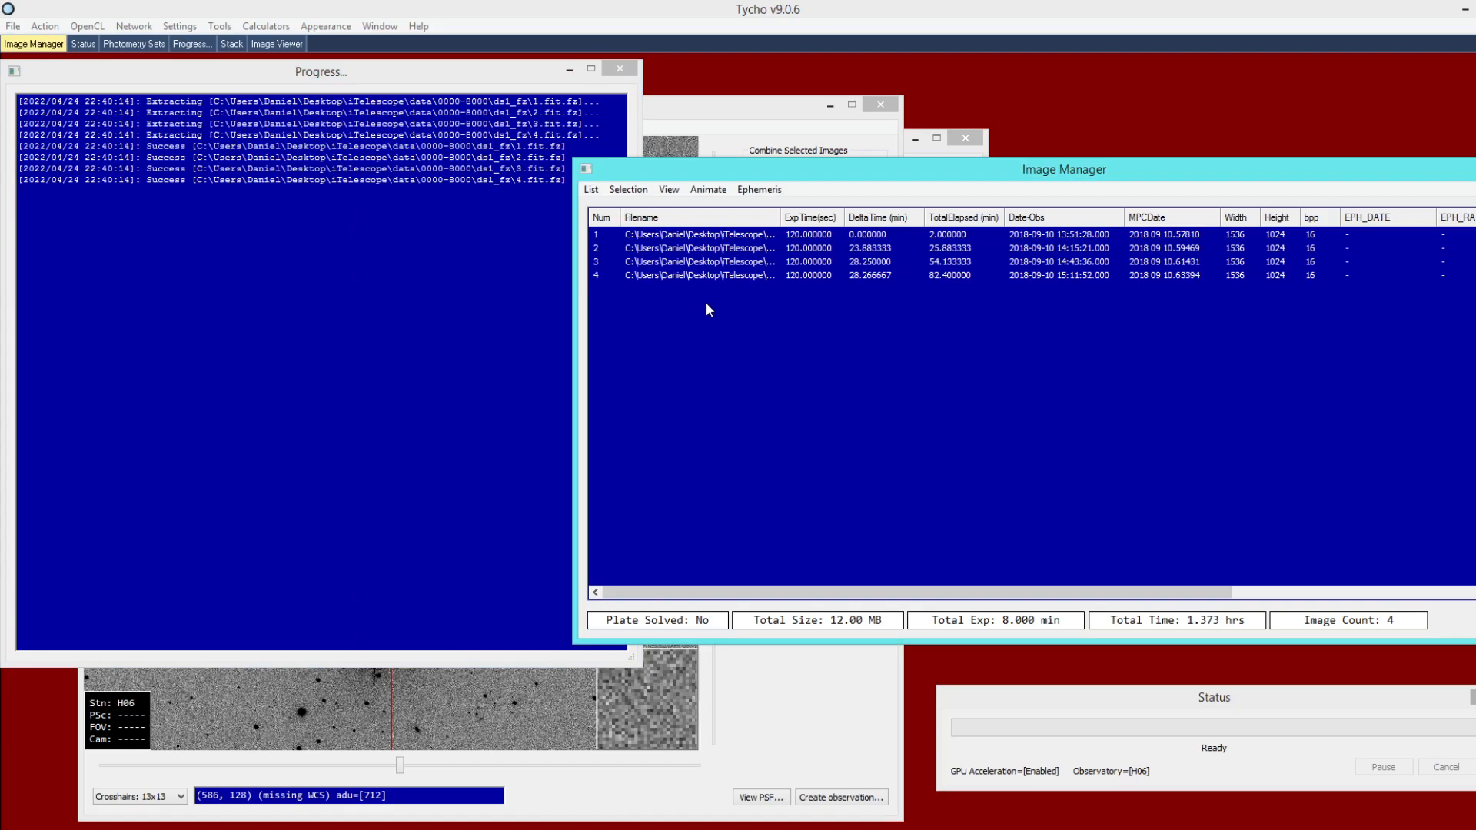
left_click(599, 192)
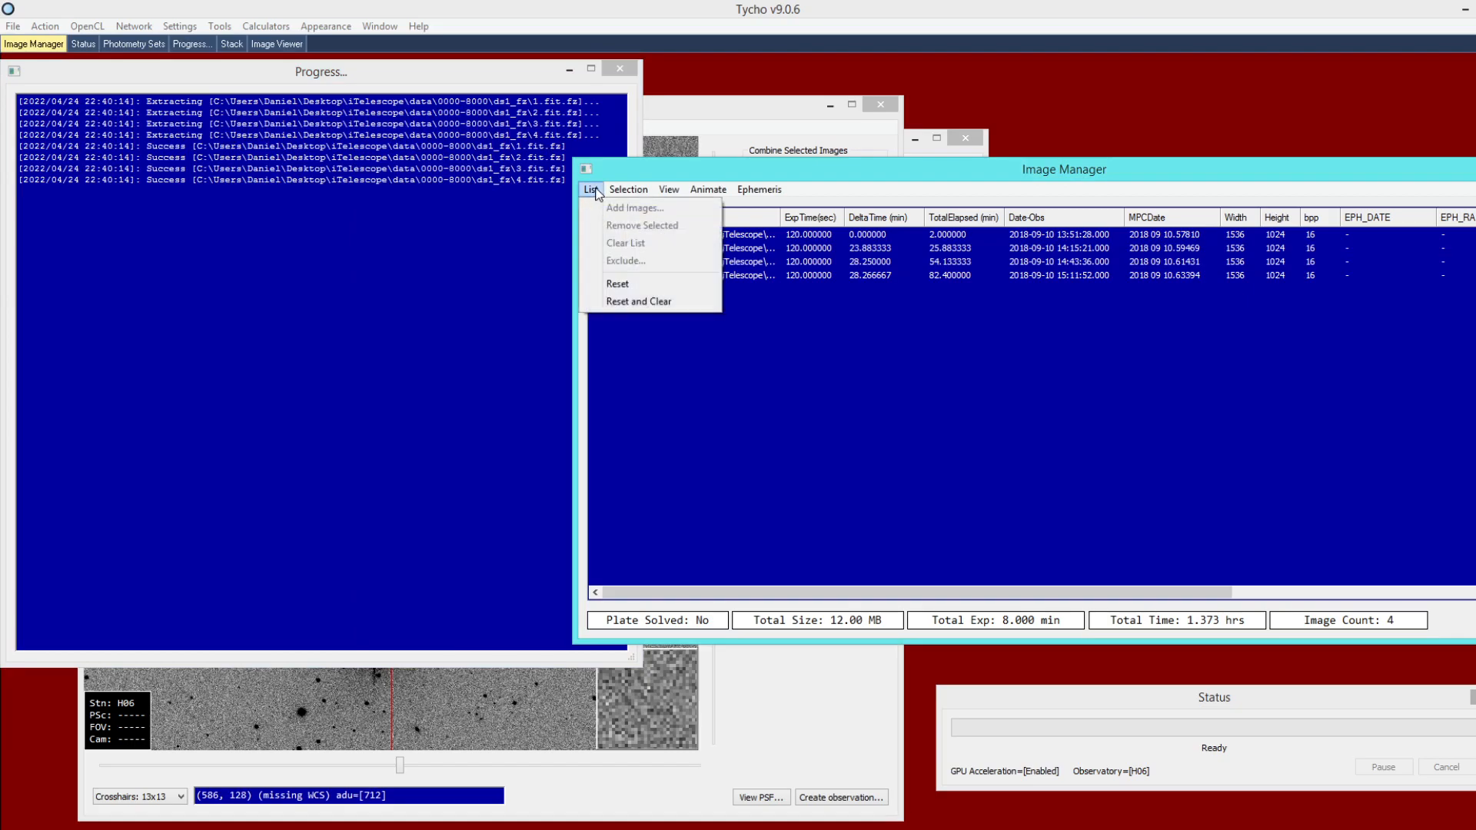
left_click(631, 302)
- Start adding images from the ds1_fz folder and examine the compressed files 1.fit.fz through 4.fit.fz beside their extracted .fit counterparts
left_click(589, 193)
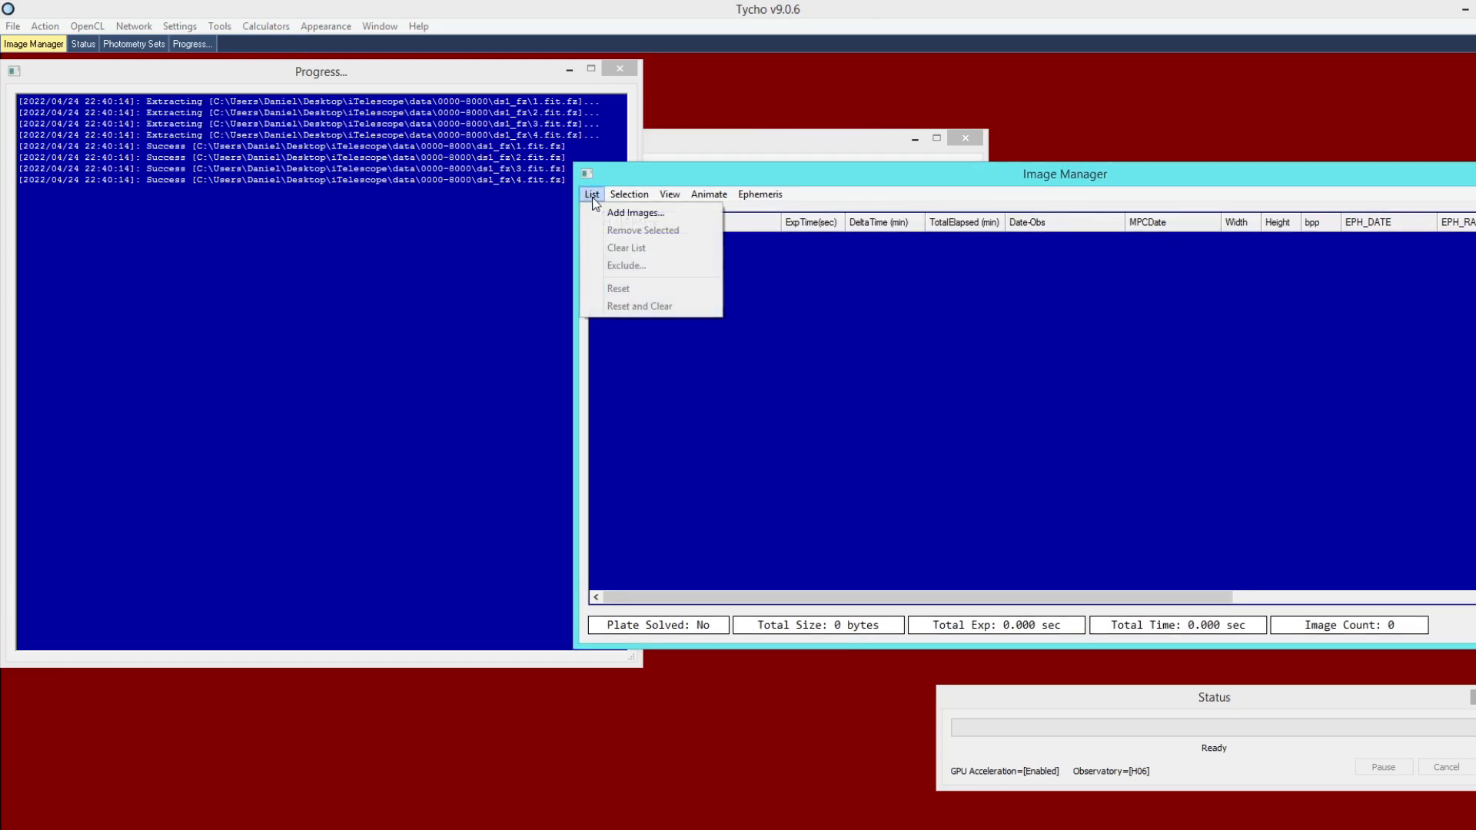
left_click(608, 215)
left_click(965, 334)
left_click(962, 364)
left_click(961, 396)
left_click(961, 425)
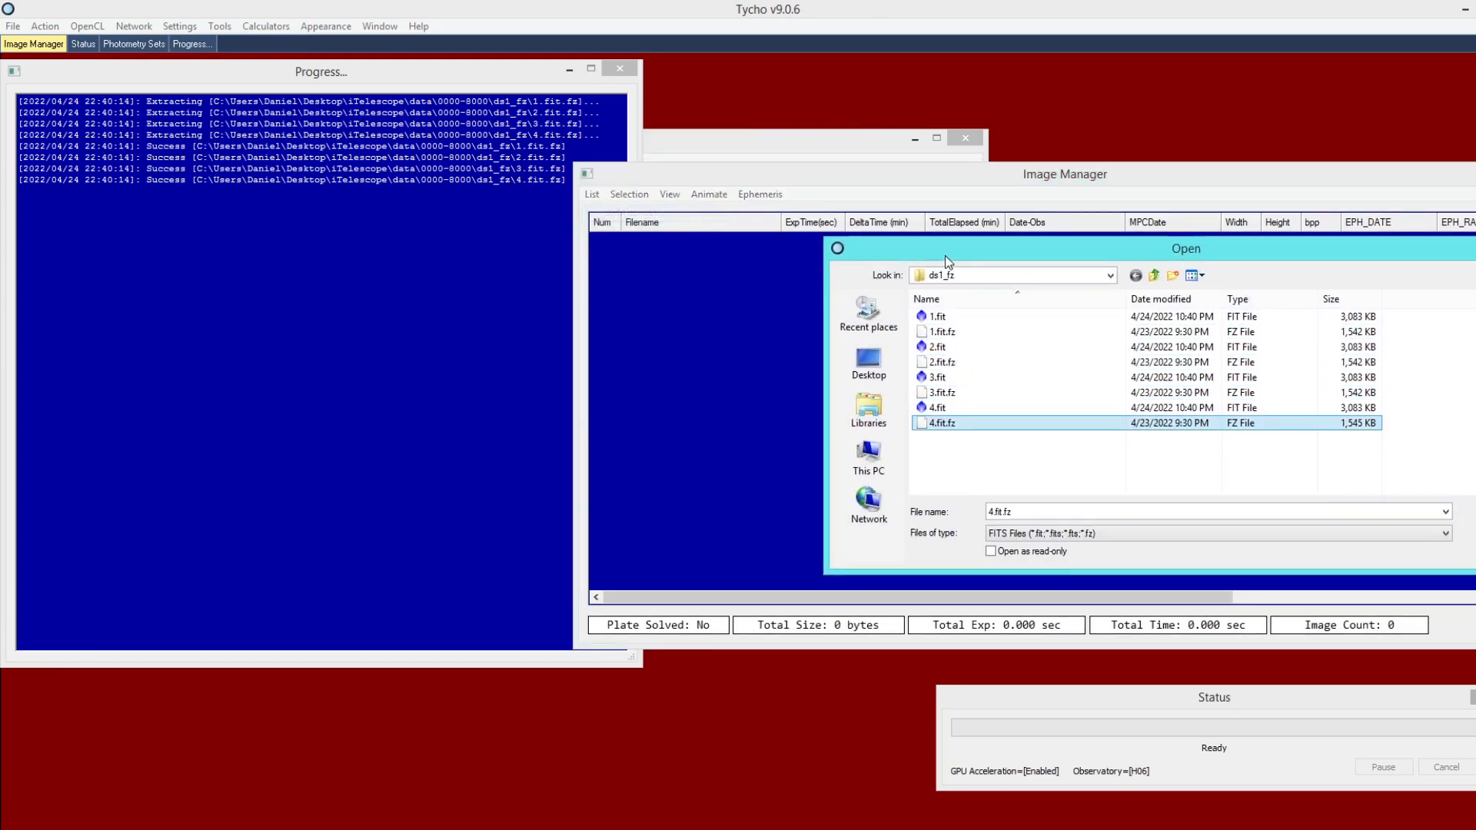
left_click_drag(956, 257, 719, 249)
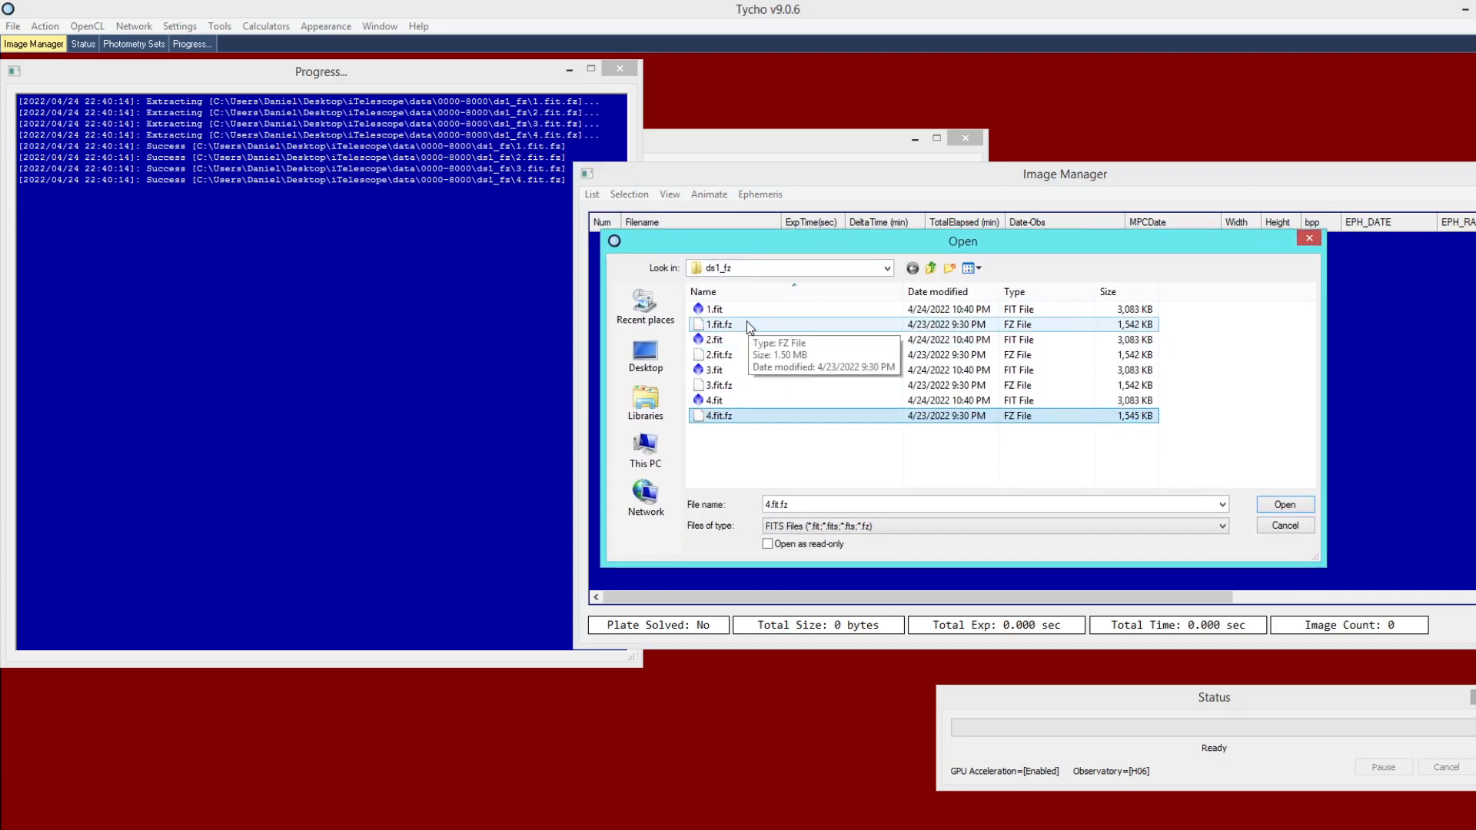
left_click(750, 452)
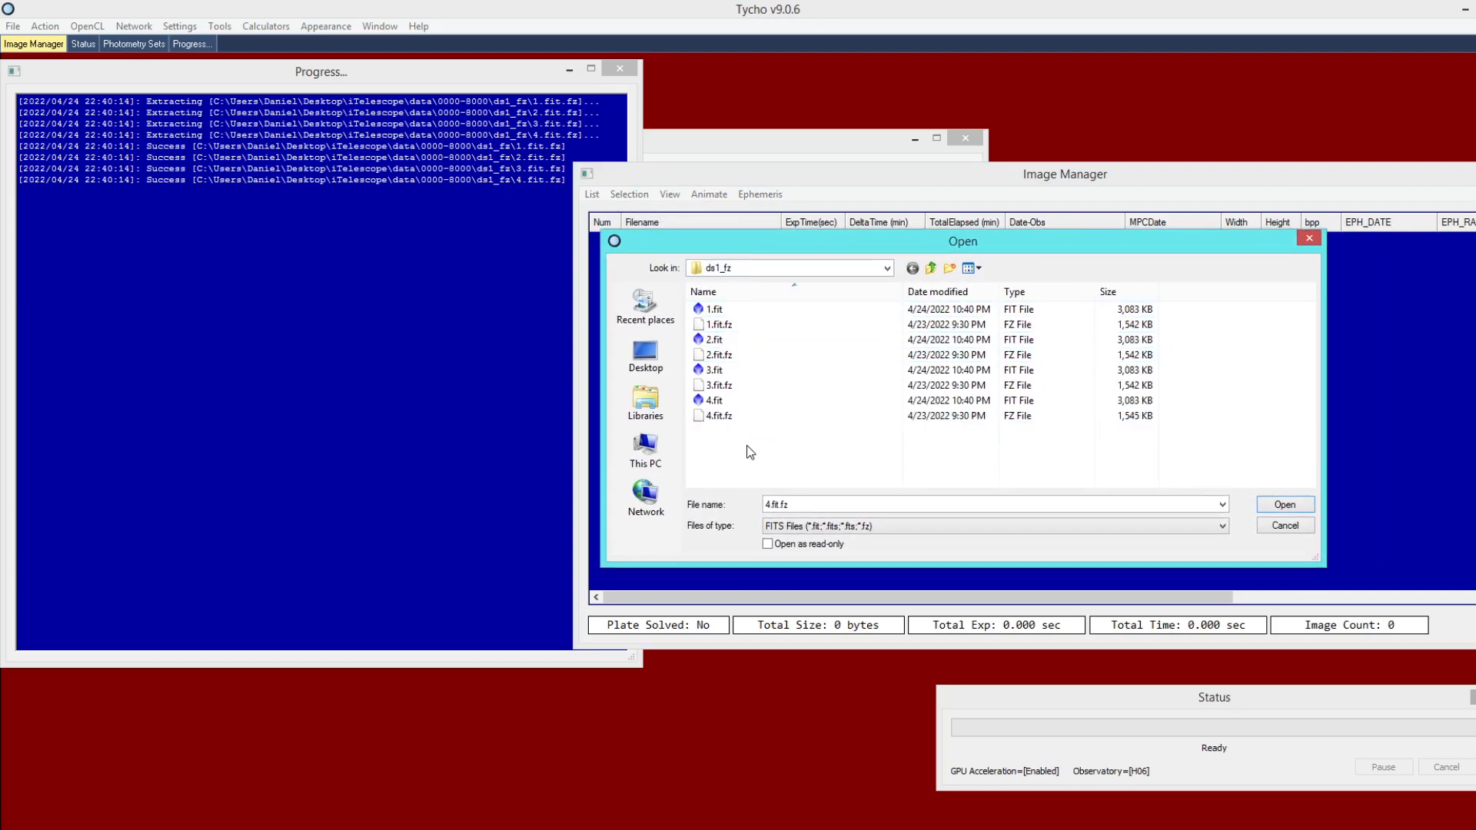